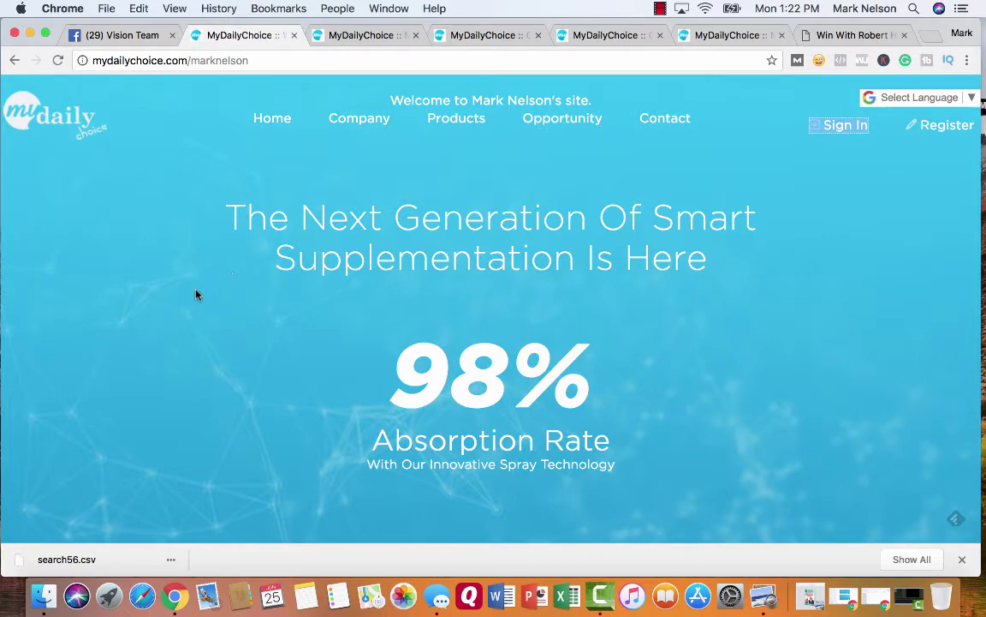
# - Scroll the replicated site past Leadership and Innovative Products, settling on Home Based Opportunity
pyautogui.scroll(-2, 195, 293)
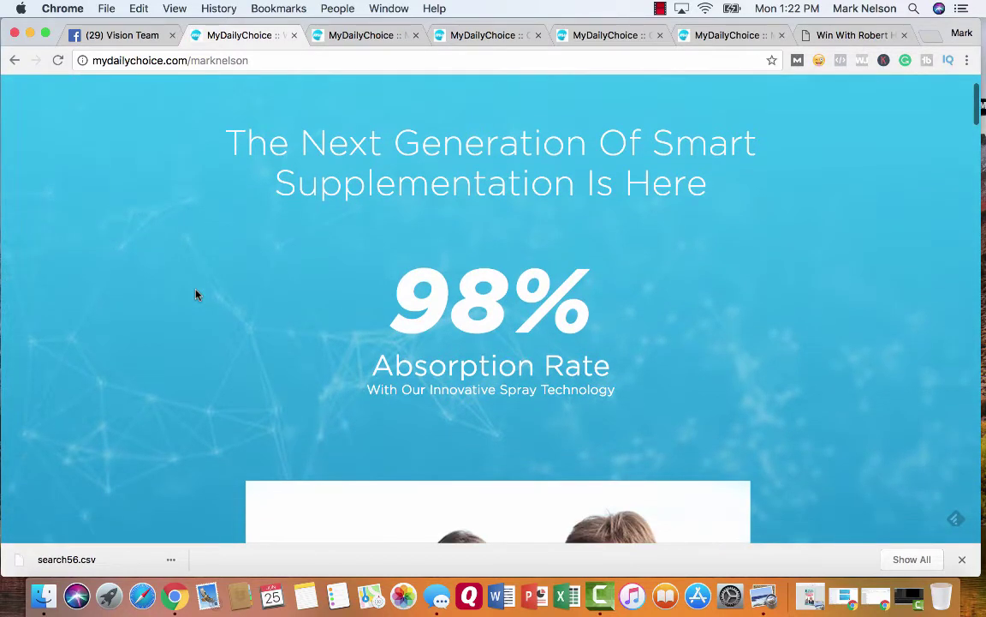
pyautogui.scroll(-3, 195, 294)
pyautogui.scroll(-5, 196, 294)
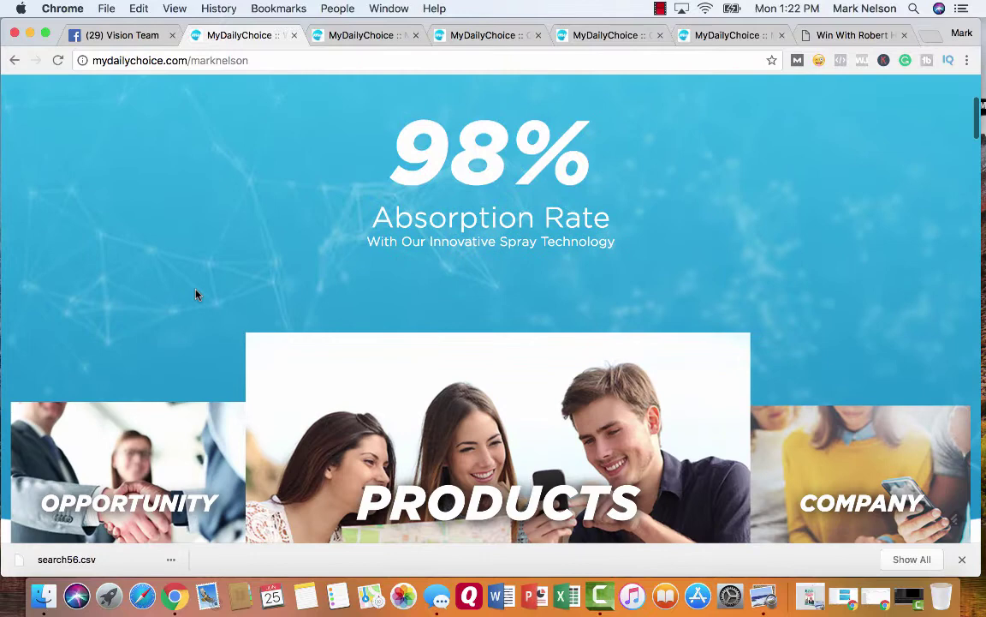
pyautogui.scroll(-5, 197, 295)
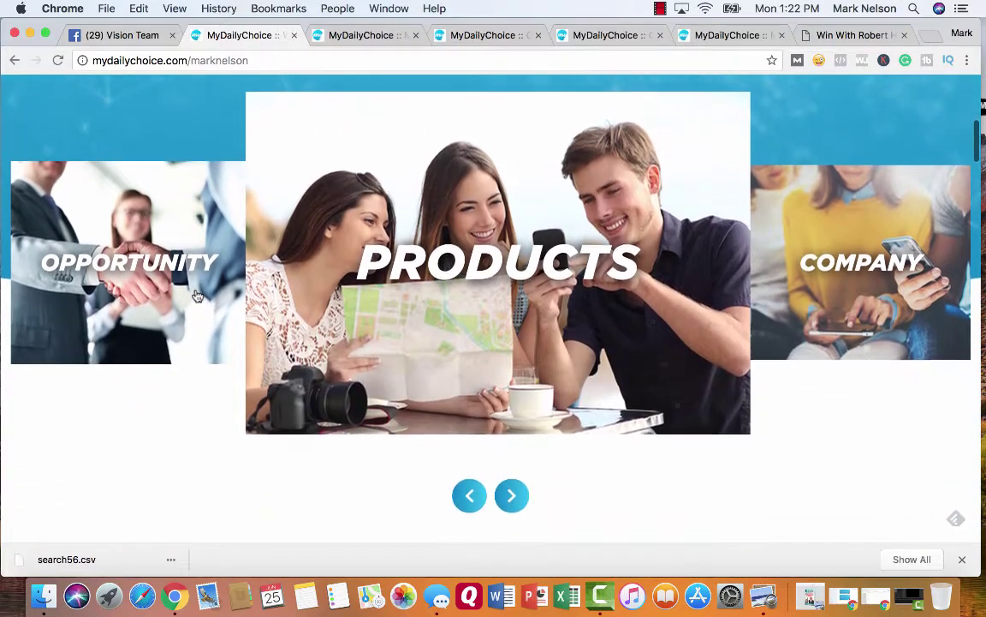
pyautogui.scroll(-8, 197, 295)
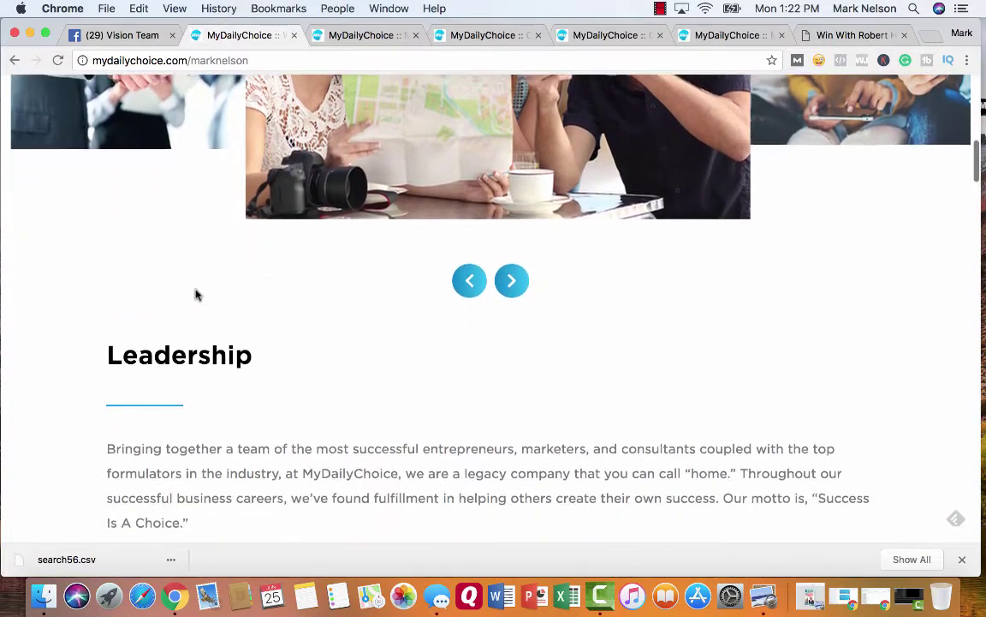
pyautogui.scroll(-10, 195, 294)
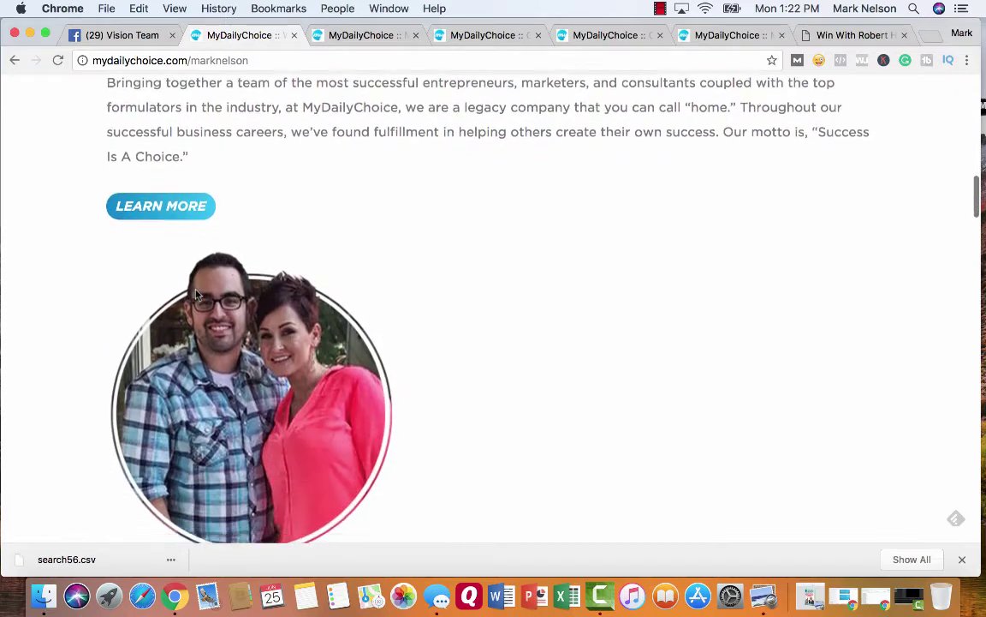
pyautogui.scroll(-10, 195, 294)
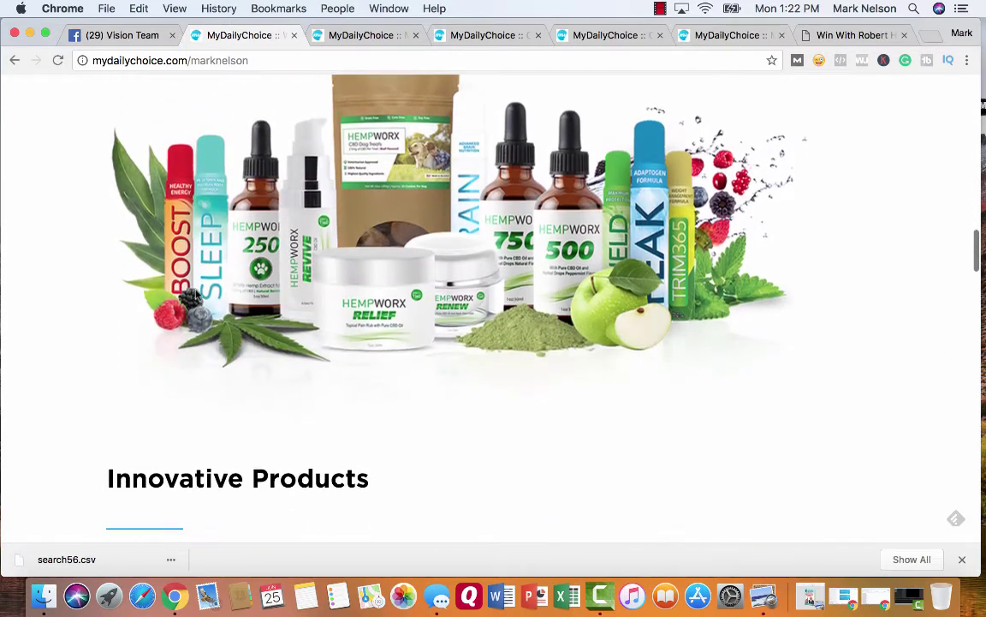
pyautogui.scroll(-2, 195, 286)
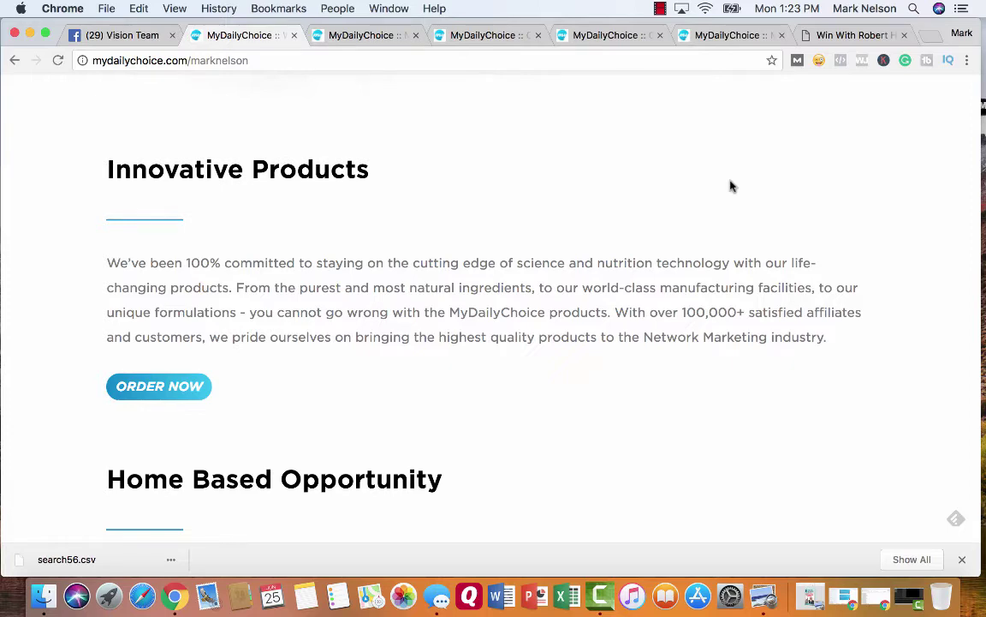
pyautogui.scroll(-5, 731, 186)
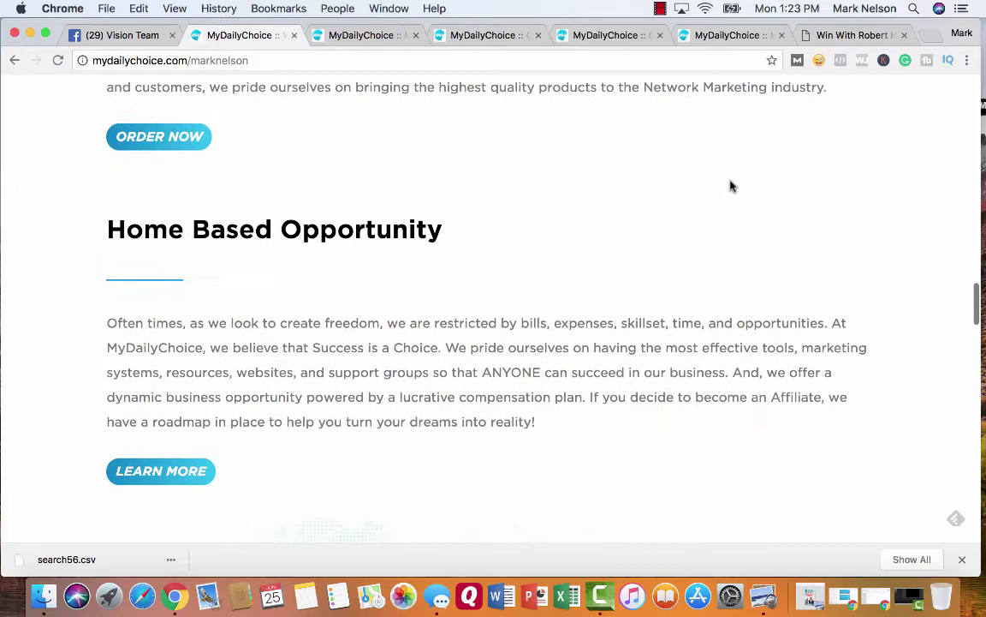
pyautogui.scroll(-3, 731, 186)
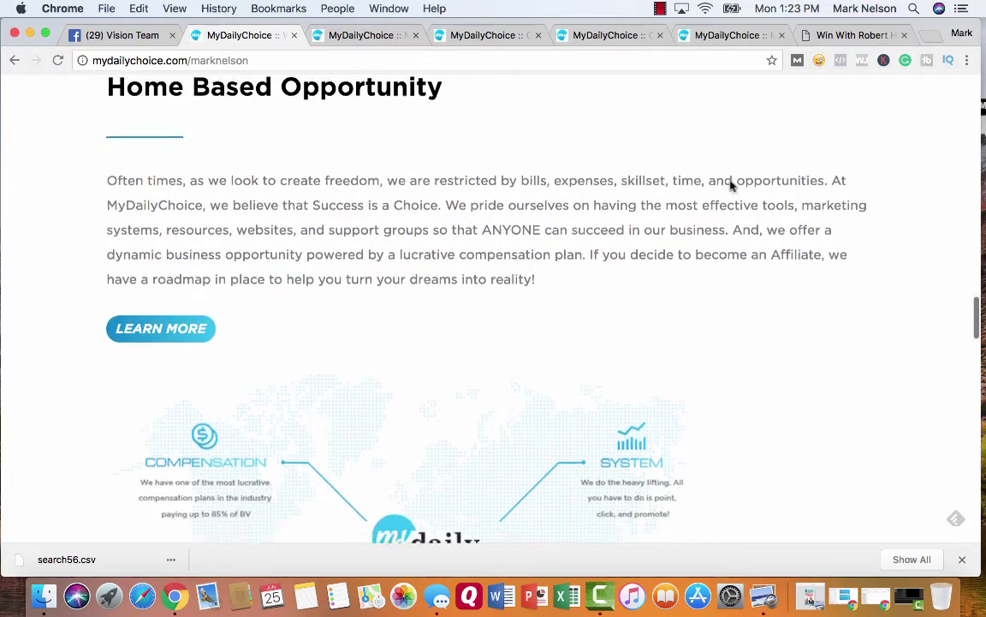
pyautogui.scroll(-5, 730, 186)
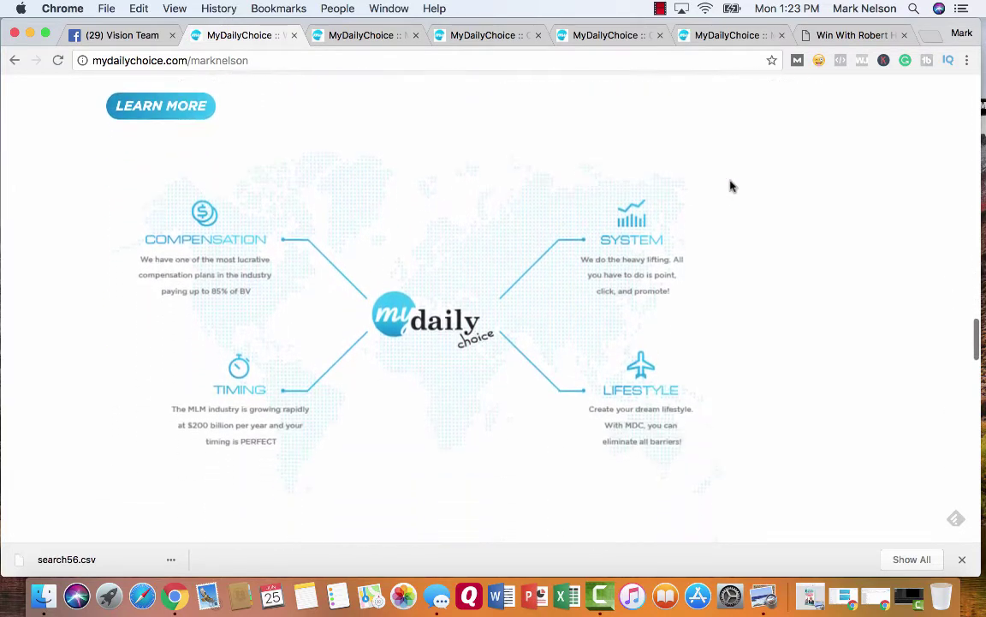
pyautogui.scroll(-5, 731, 185)
pyautogui.scroll(3, 731, 186)
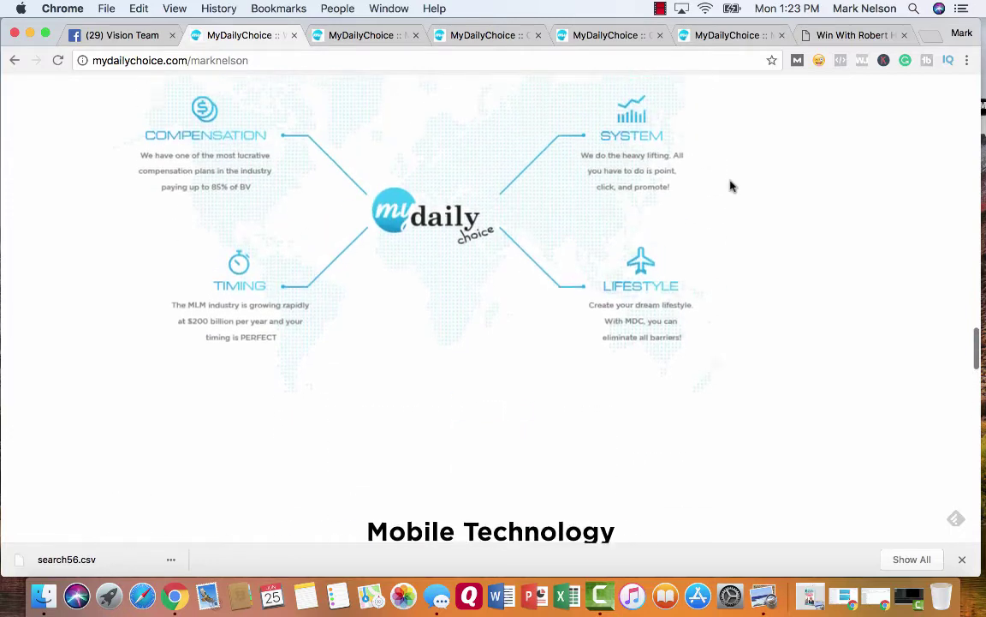
pyautogui.scroll(6, 730, 186)
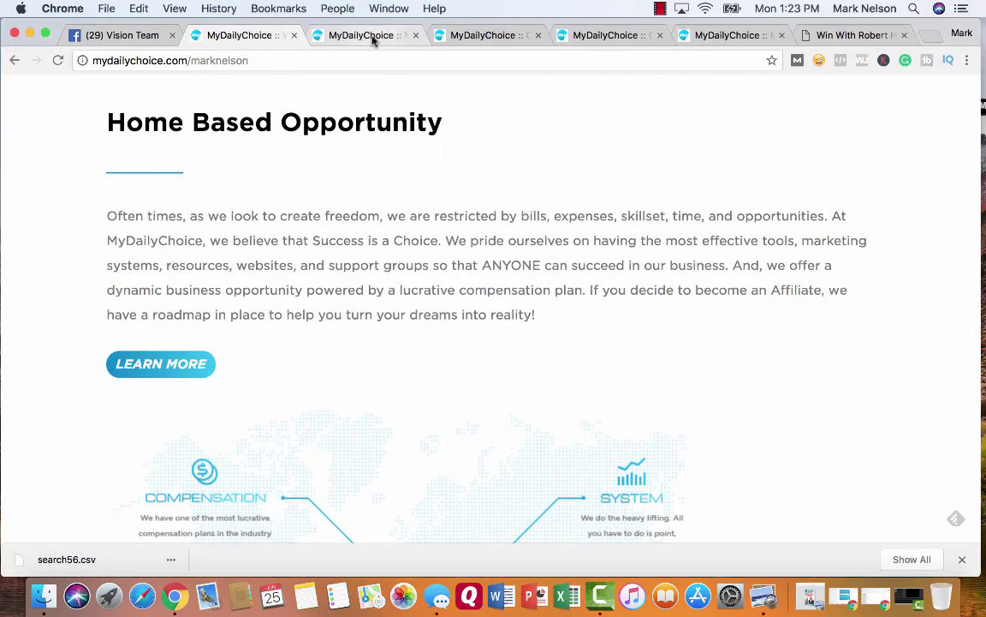
# - Open the back-office dashboard and browse its tool cards
pyautogui.click(369, 35)
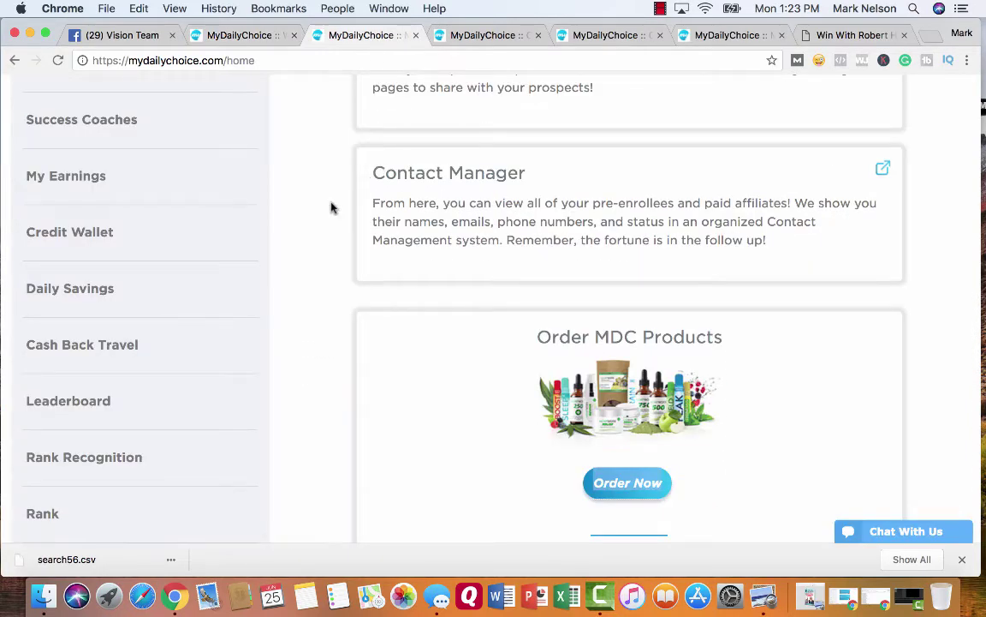
pyautogui.scroll(10, 332, 207)
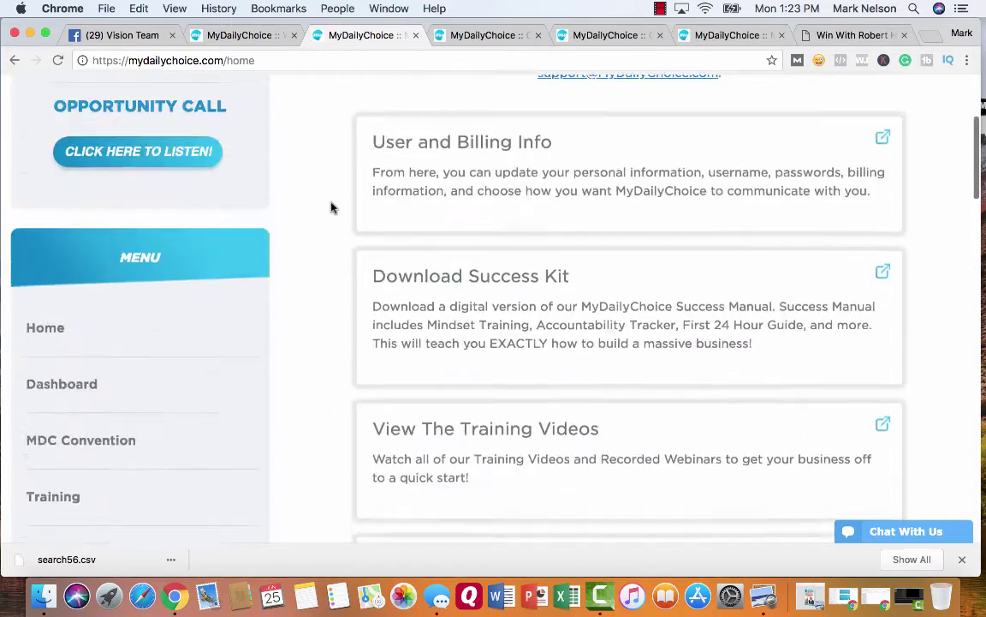
pyautogui.scroll(3, 333, 207)
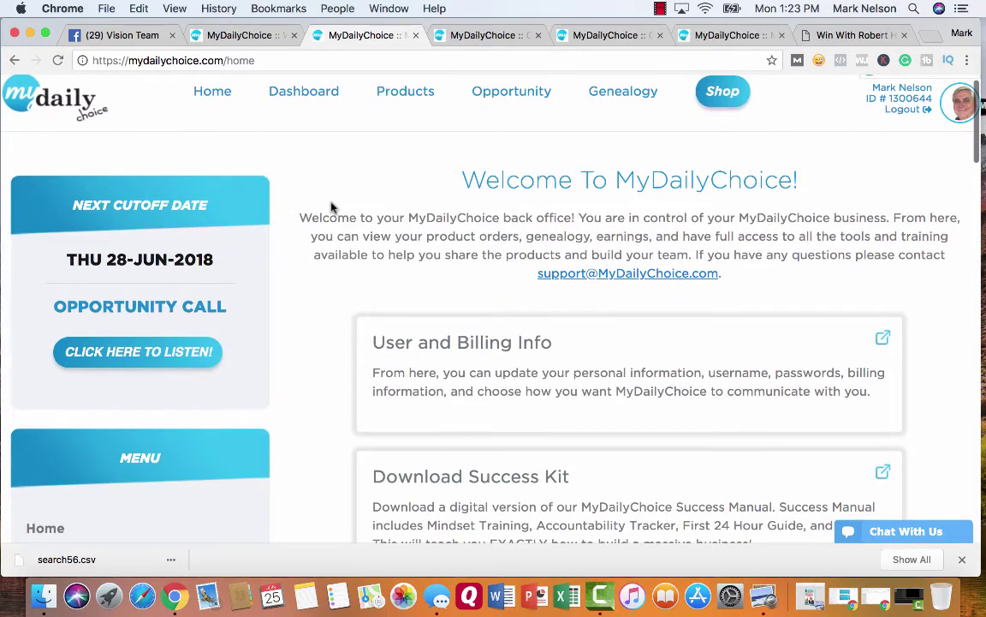
pyautogui.scroll(-2, 309, 352)
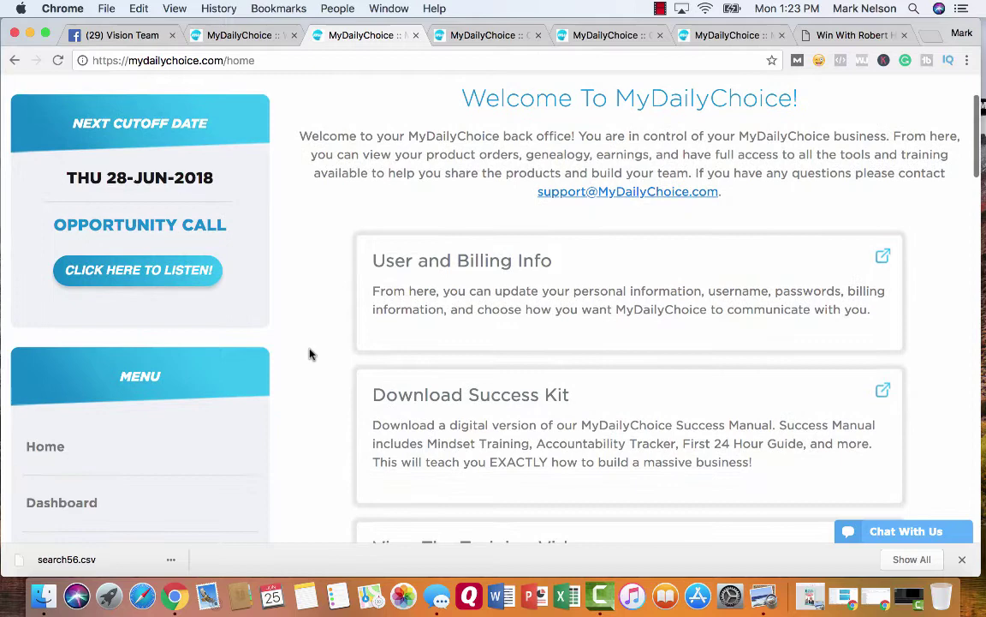
pyautogui.scroll(-4, 310, 354)
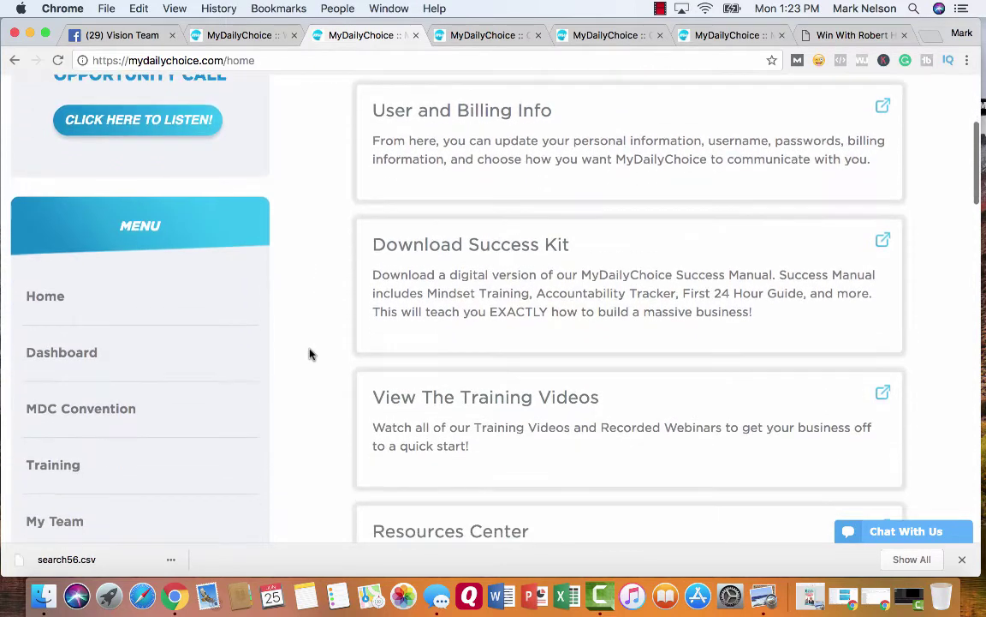
pyautogui.scroll(-4, 310, 354)
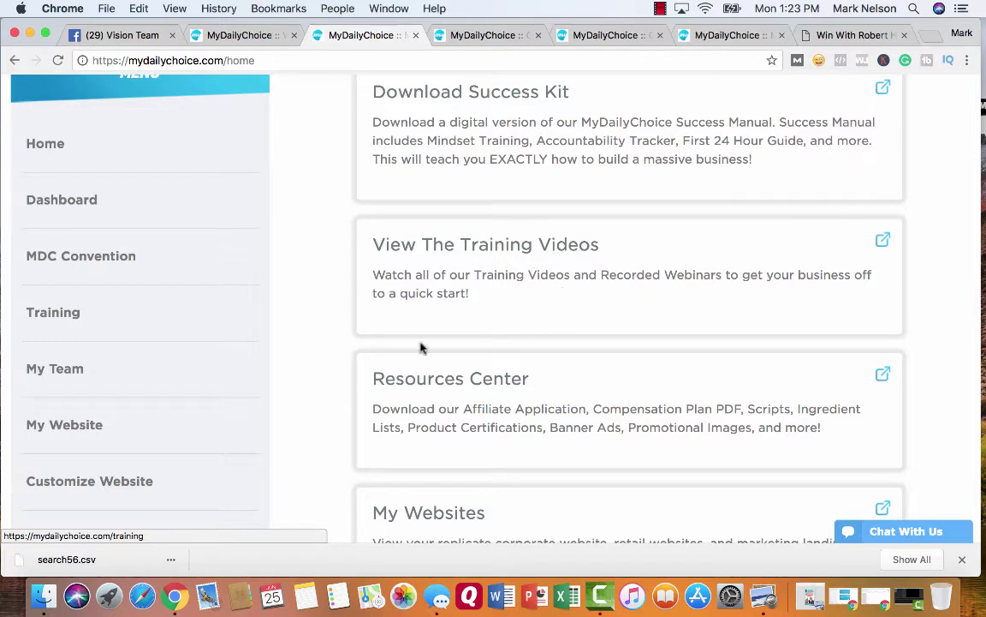
pyautogui.scroll(-1, 334, 374)
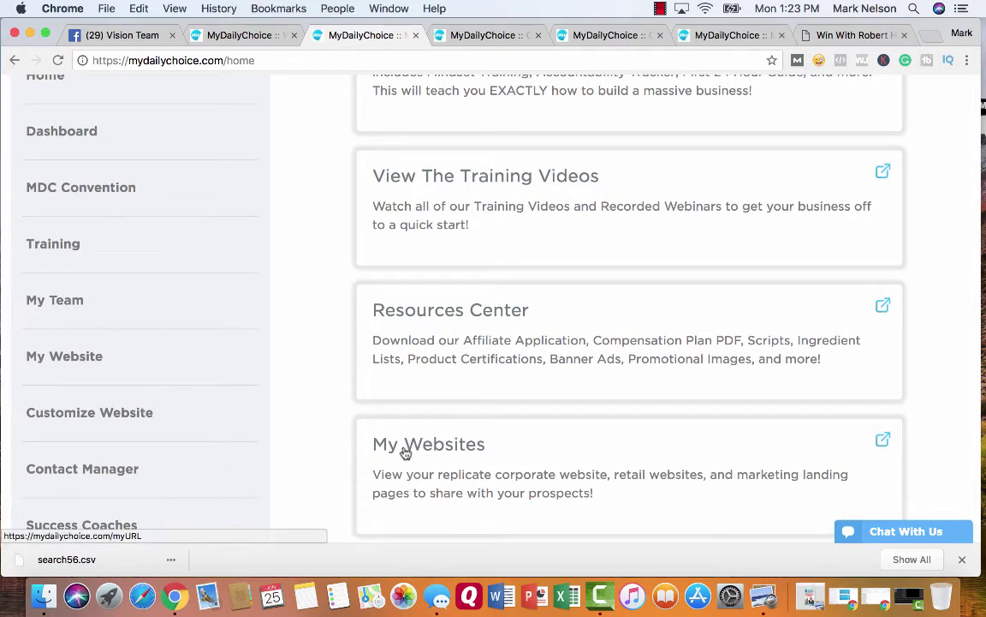
pyautogui.scroll(-2, 324, 437)
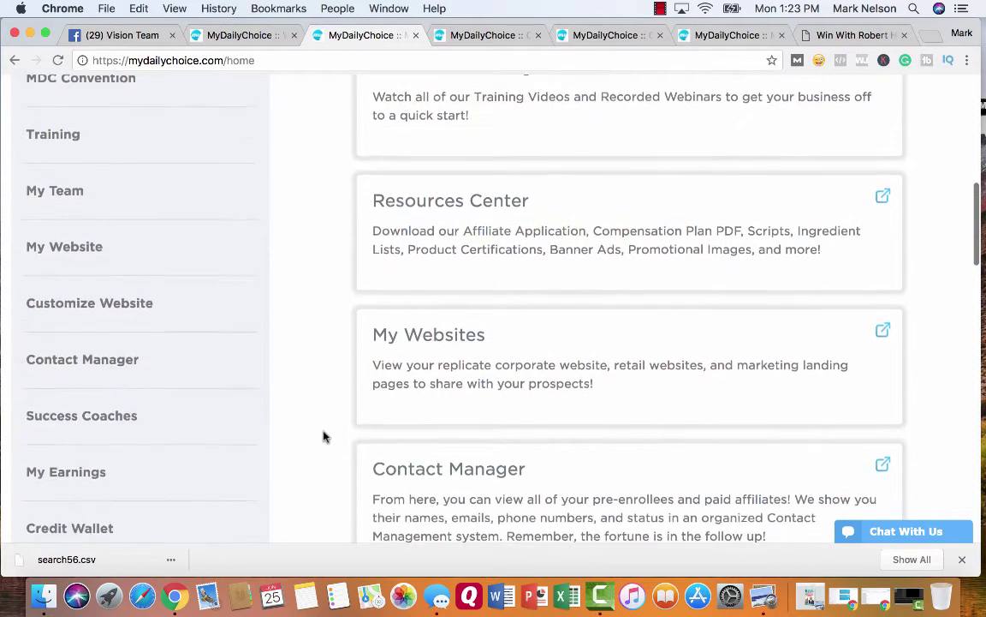
pyautogui.scroll(-1, 324, 437)
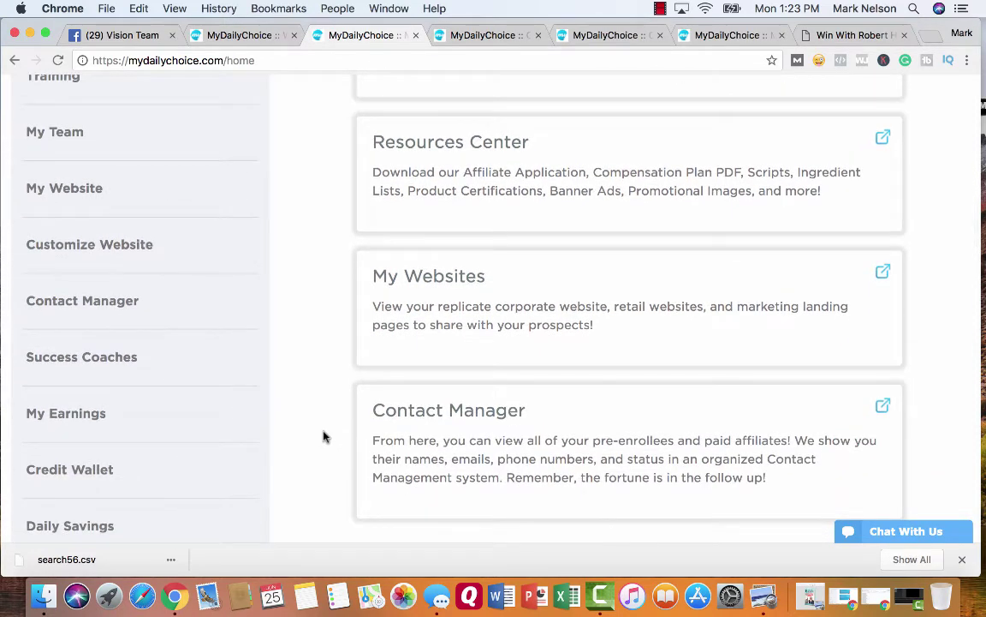
# - Finish reviewing the cards, then go to the Order Product page listing Sprays, HempWorx and Travel
pyautogui.scroll(-3, 323, 437)
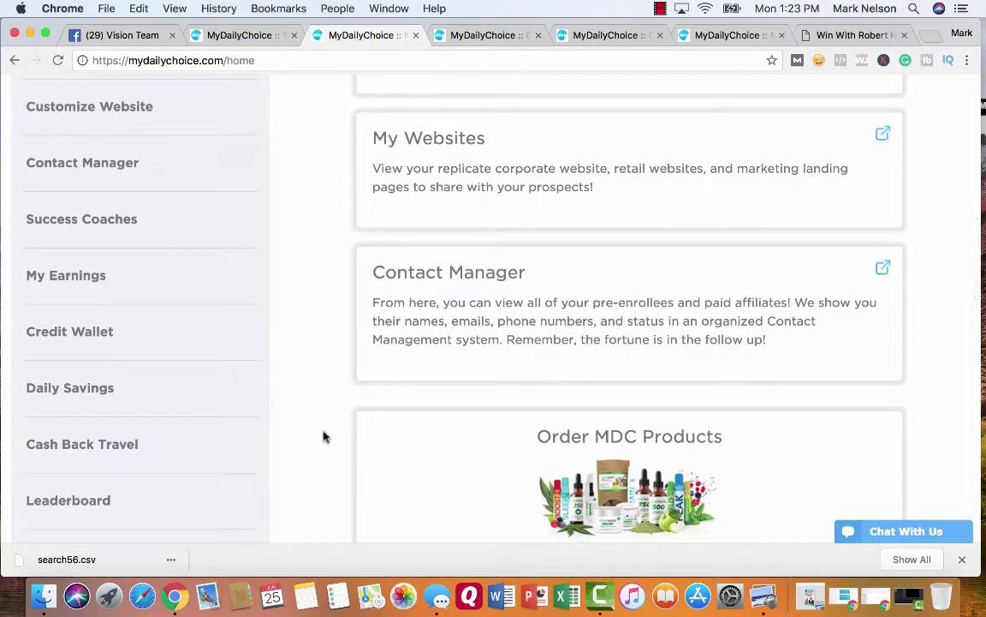
pyautogui.scroll(-2, 323, 437)
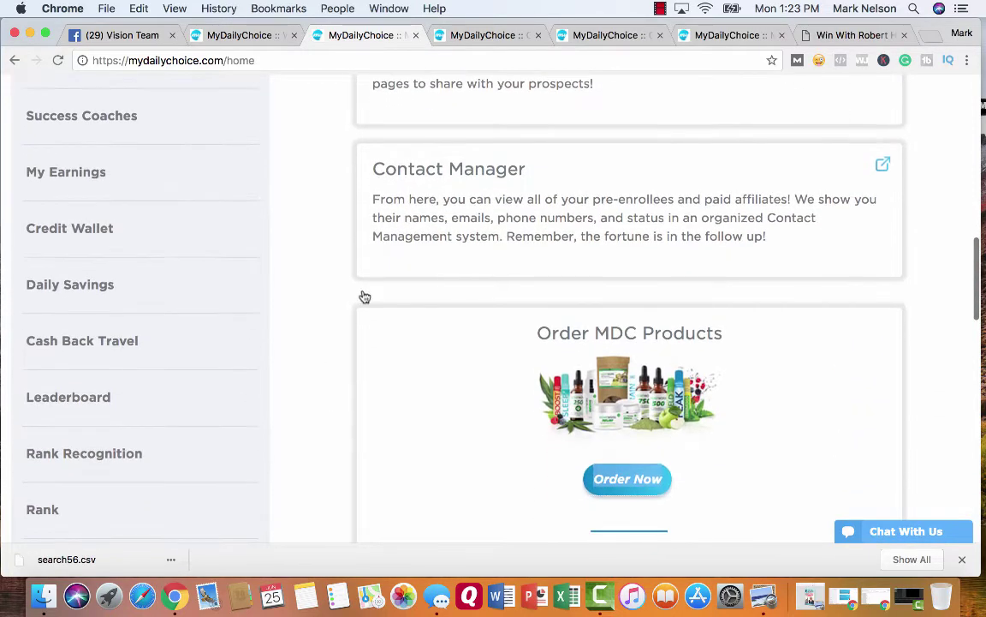
pyautogui.scroll(-8, 339, 306)
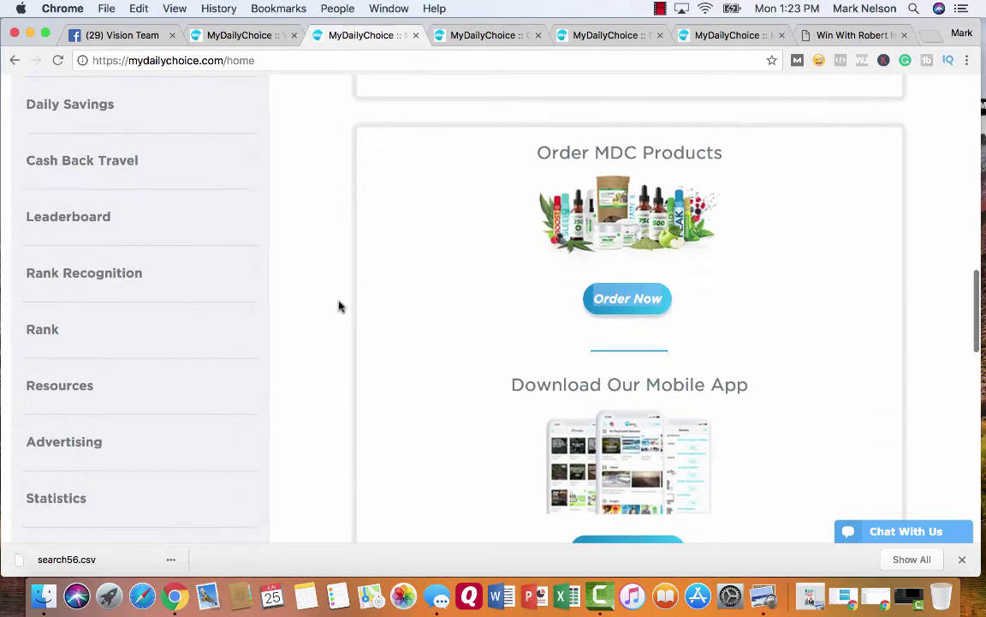
pyautogui.scroll(5, 341, 304)
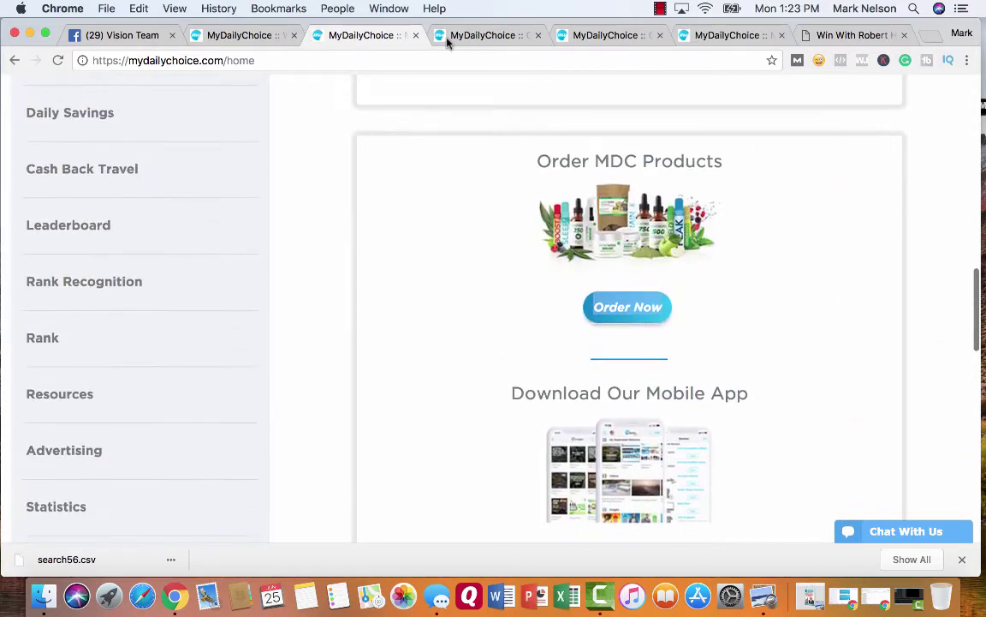
pyautogui.click(460, 36)
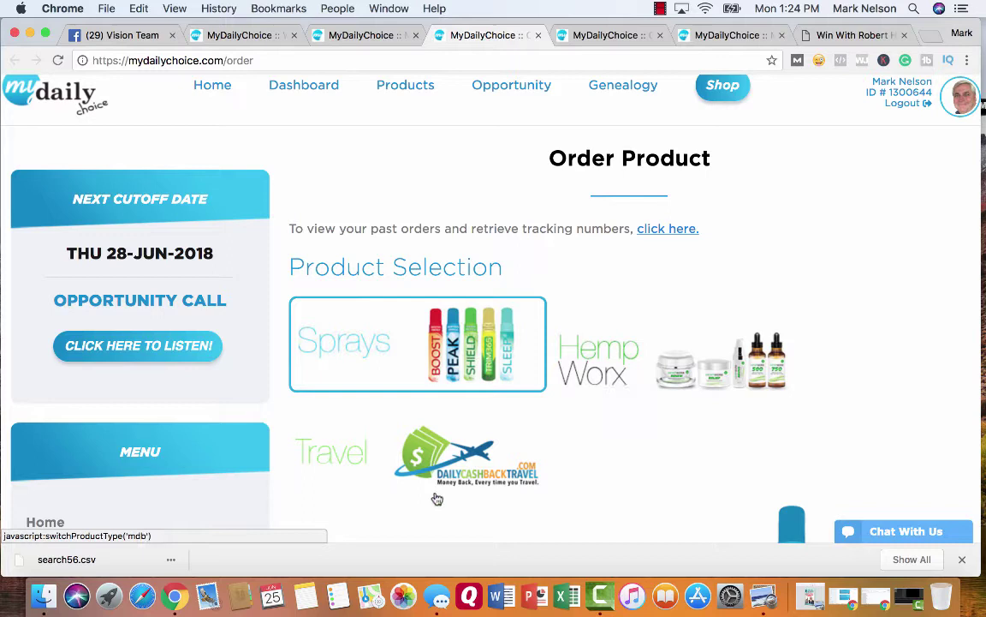
pyautogui.click(581, 35)
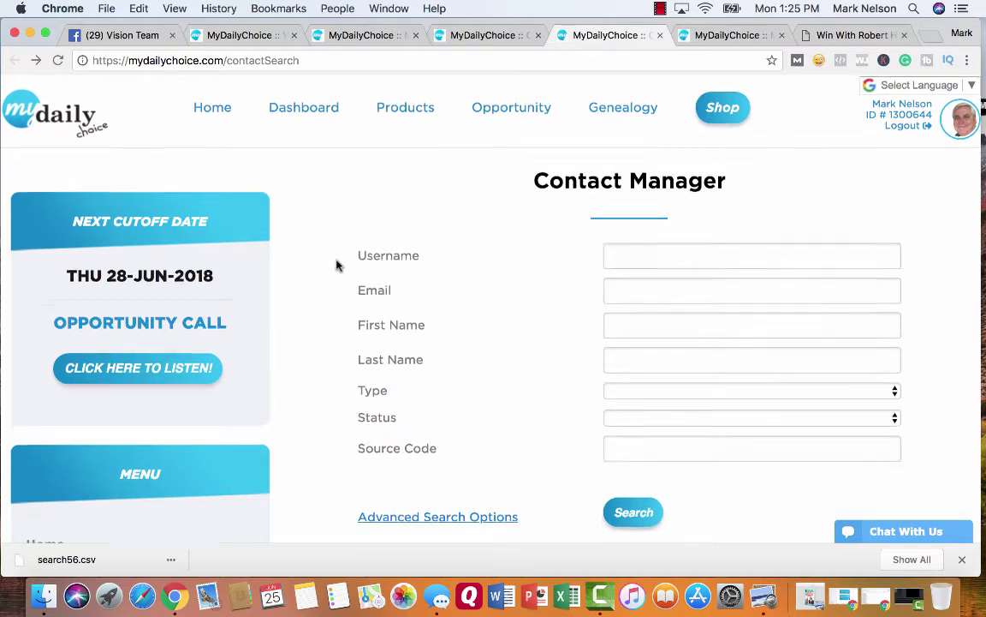
pyautogui.scroll(-2, 337, 265)
pyautogui.scroll(-1, 336, 262)
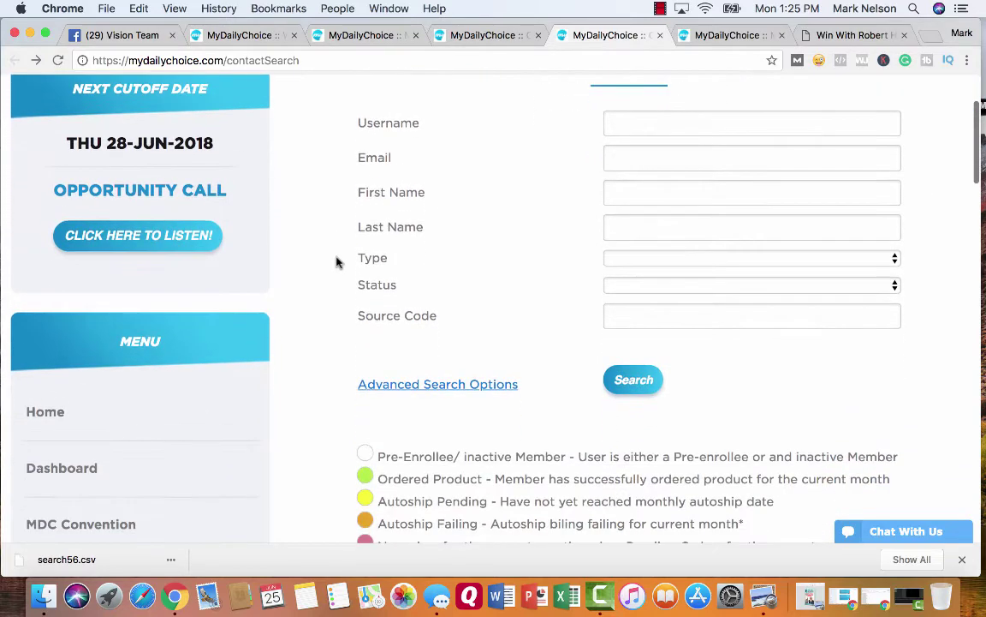
pyautogui.scroll(-3, 334, 282)
pyautogui.scroll(-2, 334, 283)
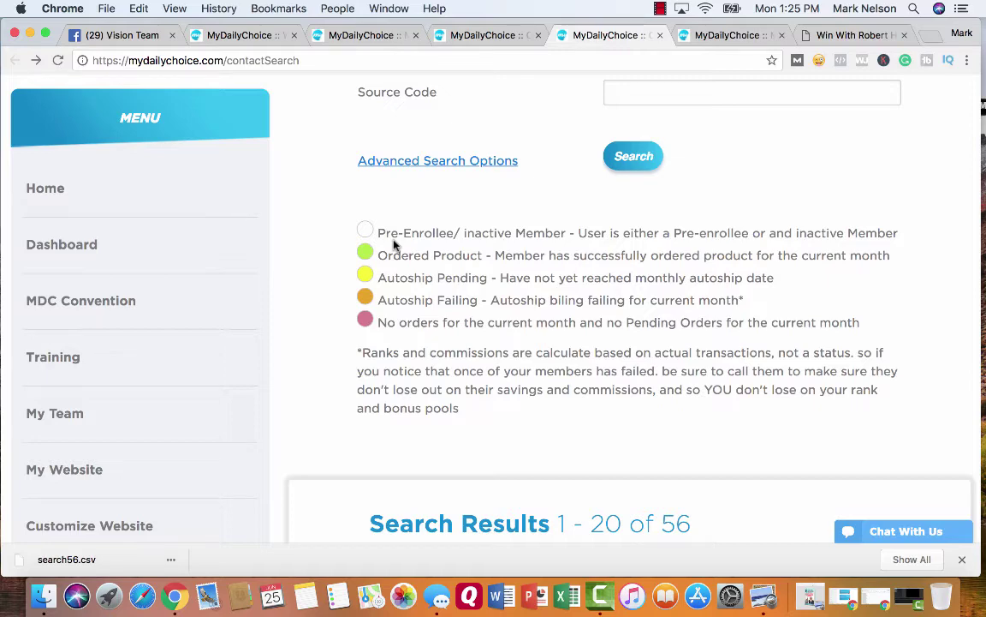
pyautogui.scroll(-2, 335, 256)
pyautogui.scroll(-6, 335, 255)
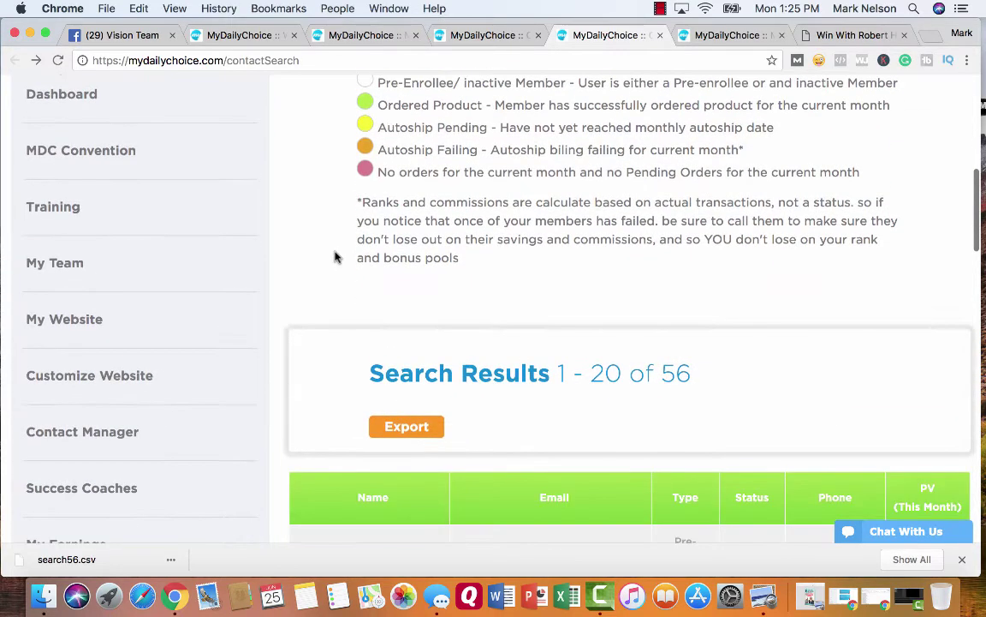
pyautogui.scroll(-5, 335, 256)
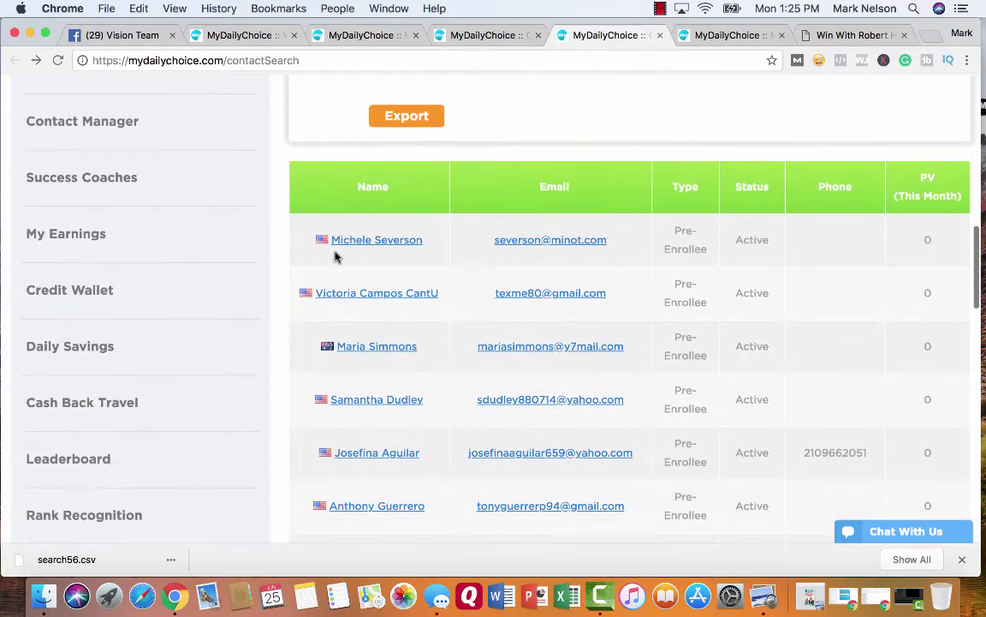
pyautogui.scroll(-12, 335, 255)
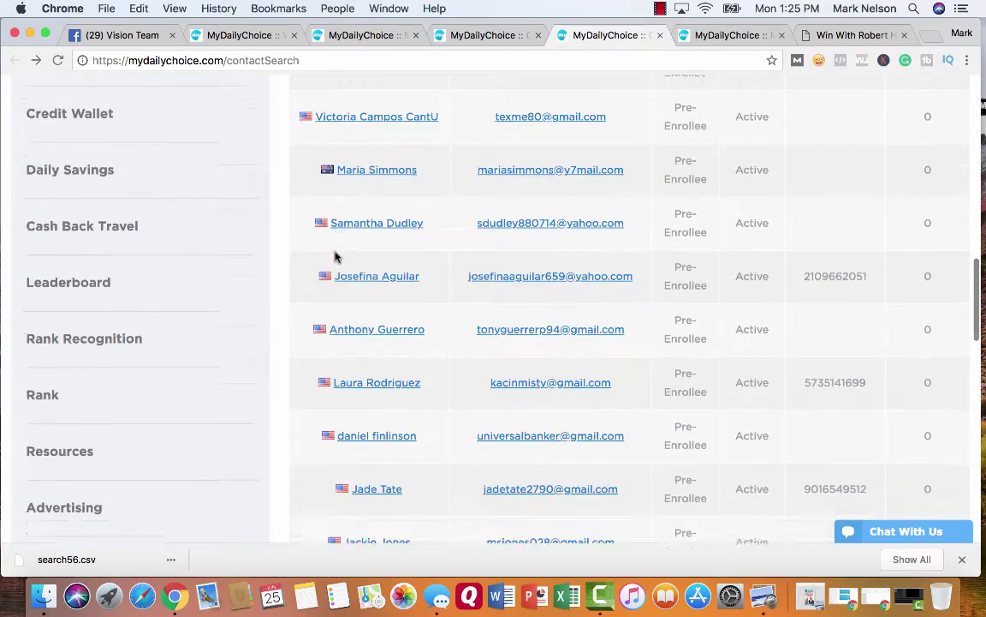
pyautogui.scroll(-6, 335, 251)
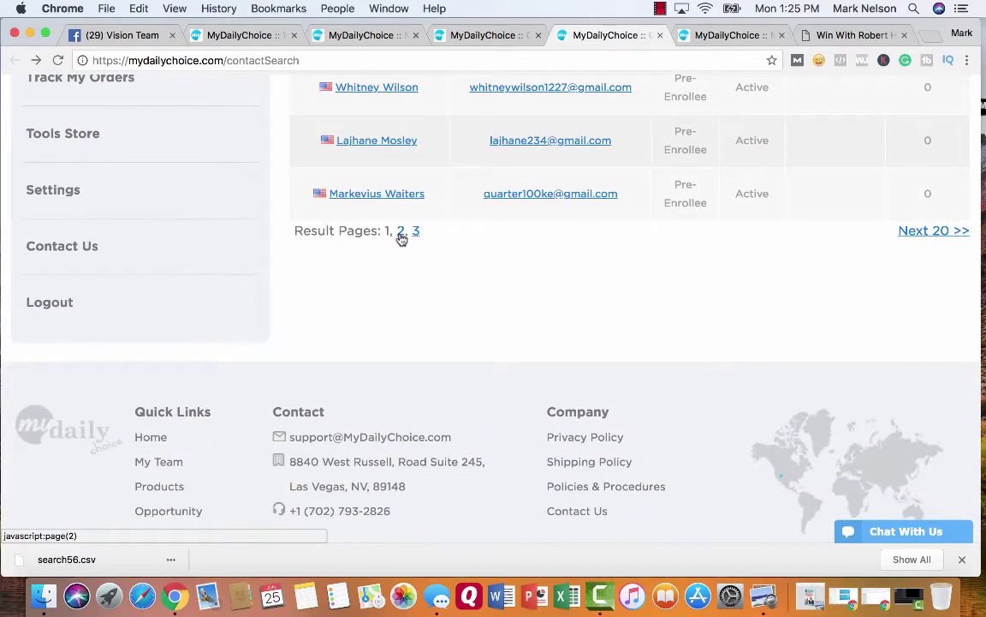
# - Show the next page of contact search results and scroll through the listed contacts
pyautogui.click(401, 239)
pyautogui.scroll(-3, 400, 276)
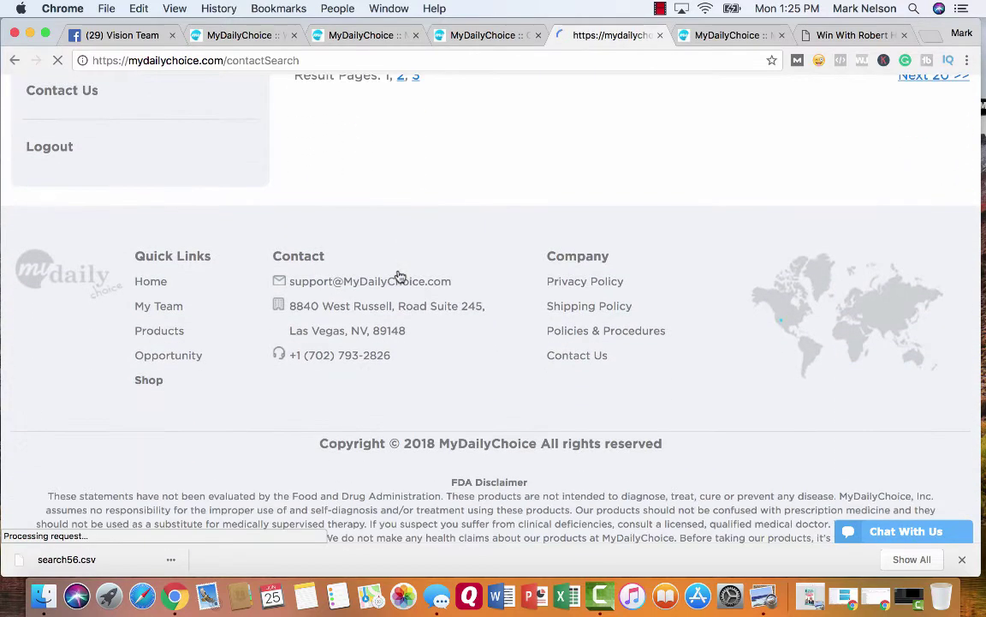
pyautogui.scroll(-13, 473, 170)
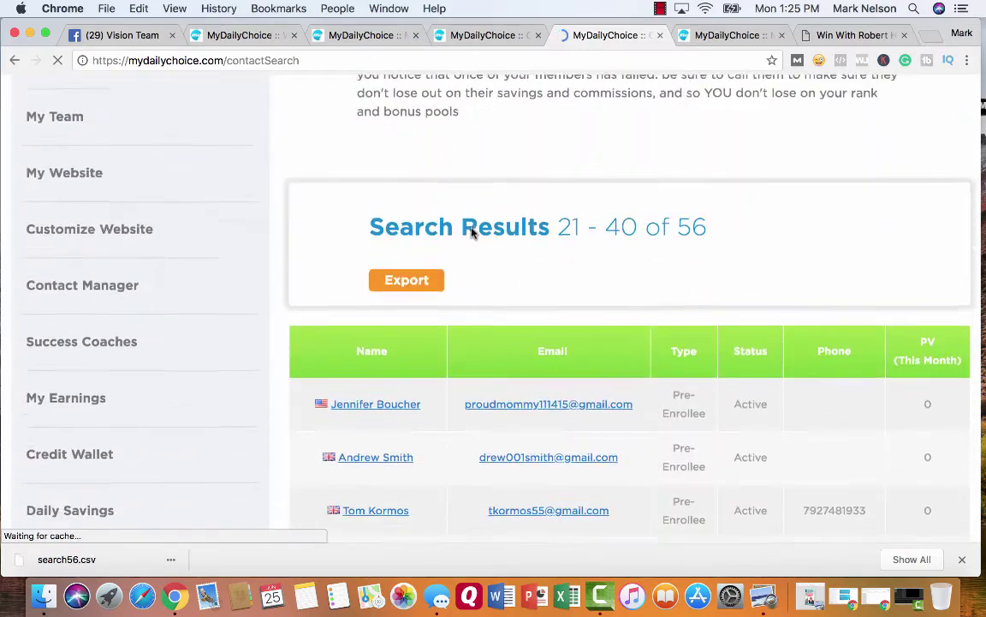
pyautogui.scroll(-15, 470, 227)
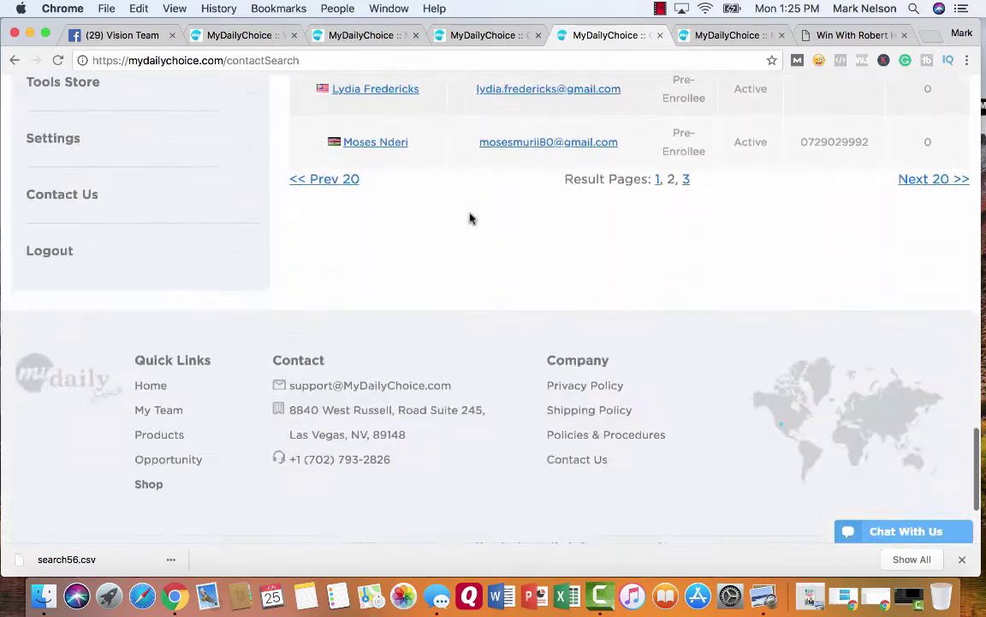
pyautogui.scroll(-1, 469, 218)
pyautogui.scroll(2, 514, 210)
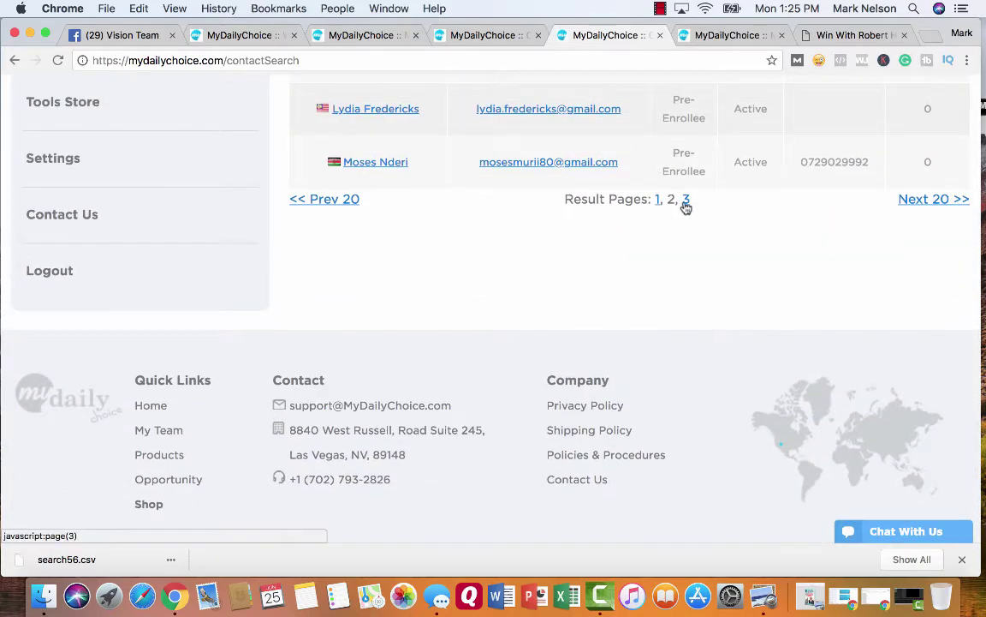
pyautogui.scroll(-12, 477, 267)
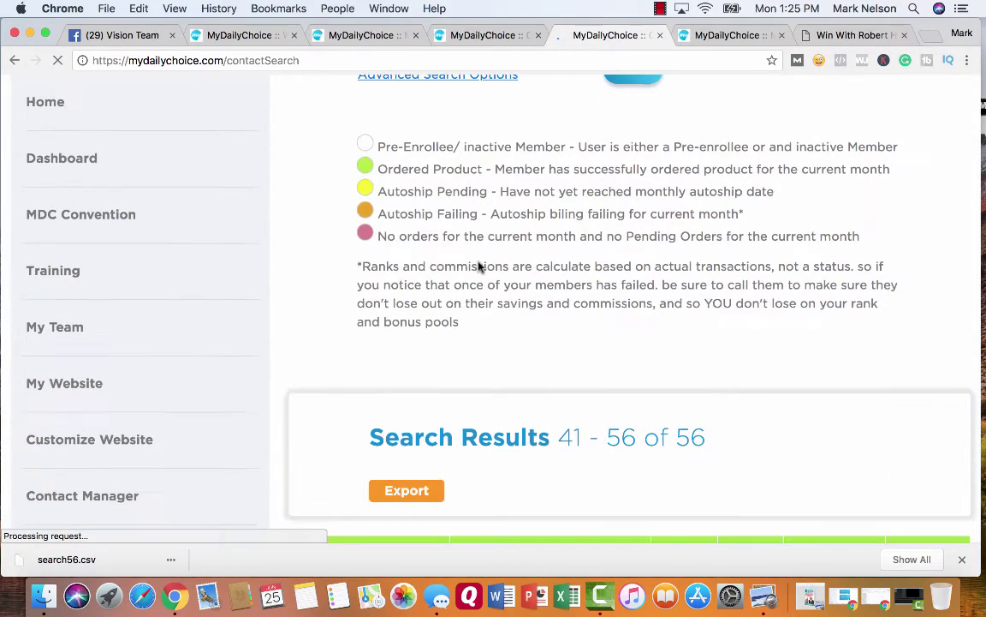
pyautogui.scroll(-15, 478, 266)
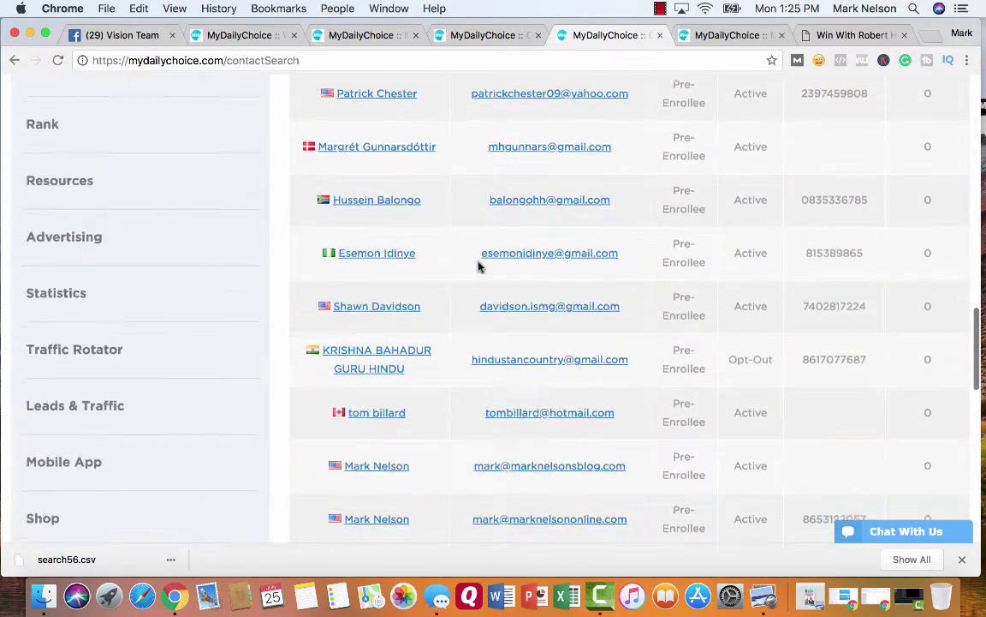
pyautogui.scroll(3, 478, 266)
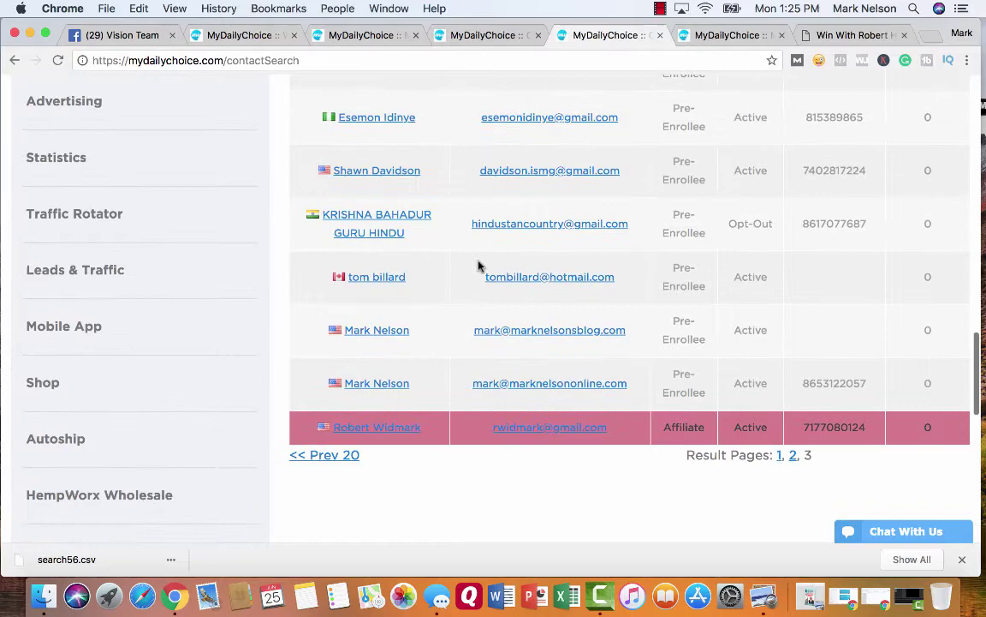
pyautogui.scroll(8, 478, 266)
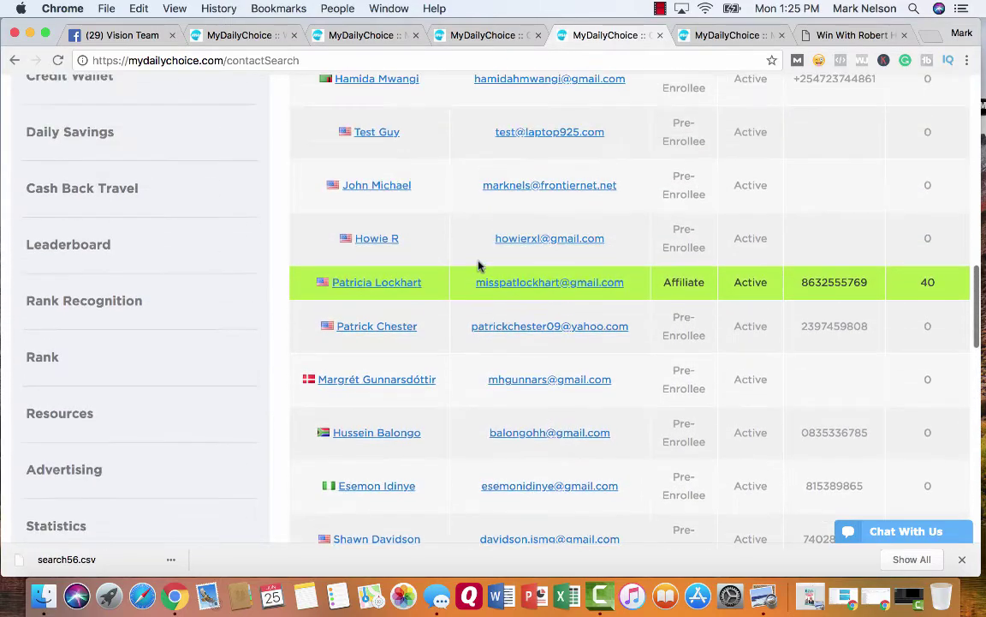
pyautogui.scroll(-5, 477, 266)
pyautogui.scroll(-3, 478, 266)
pyautogui.scroll(12, 478, 266)
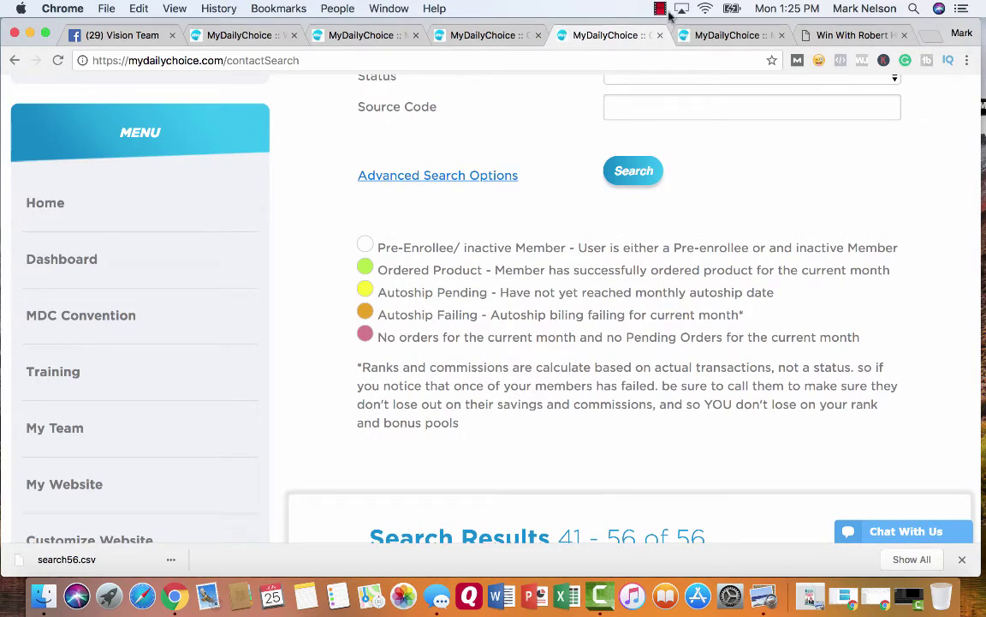
# - Switch to the myURL page and scroll through the HempWorx, Cash Back Travel and Preenroll links
pyautogui.click(717, 34)
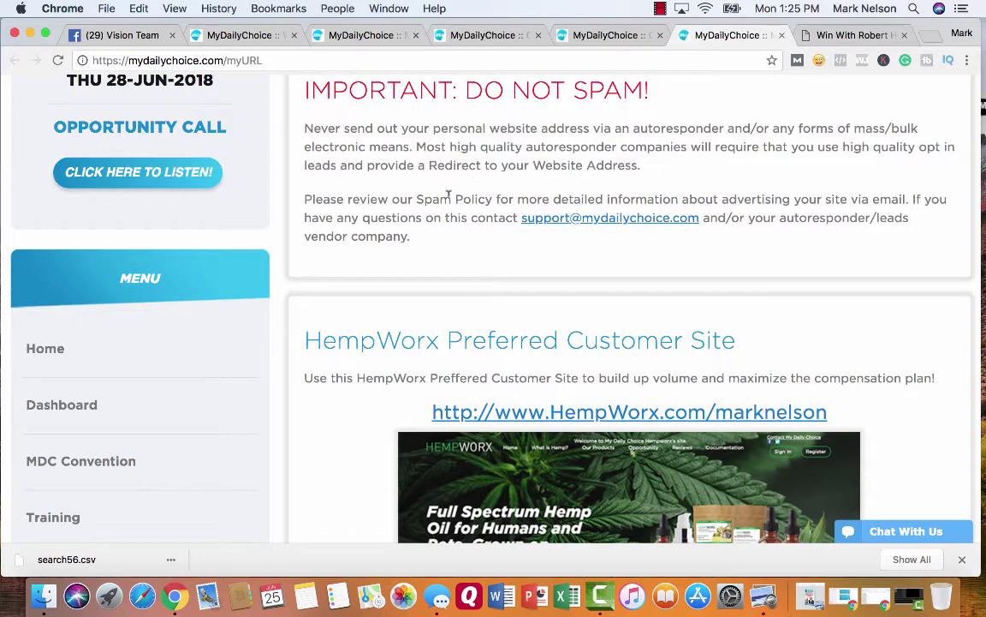
pyautogui.scroll(1, 448, 194)
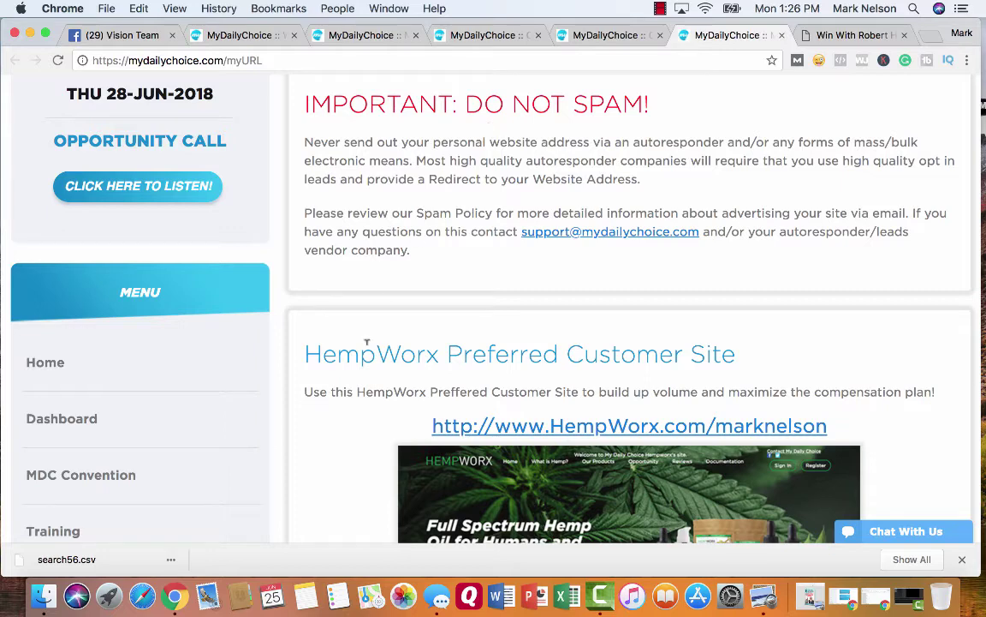
pyautogui.scroll(-5, 355, 430)
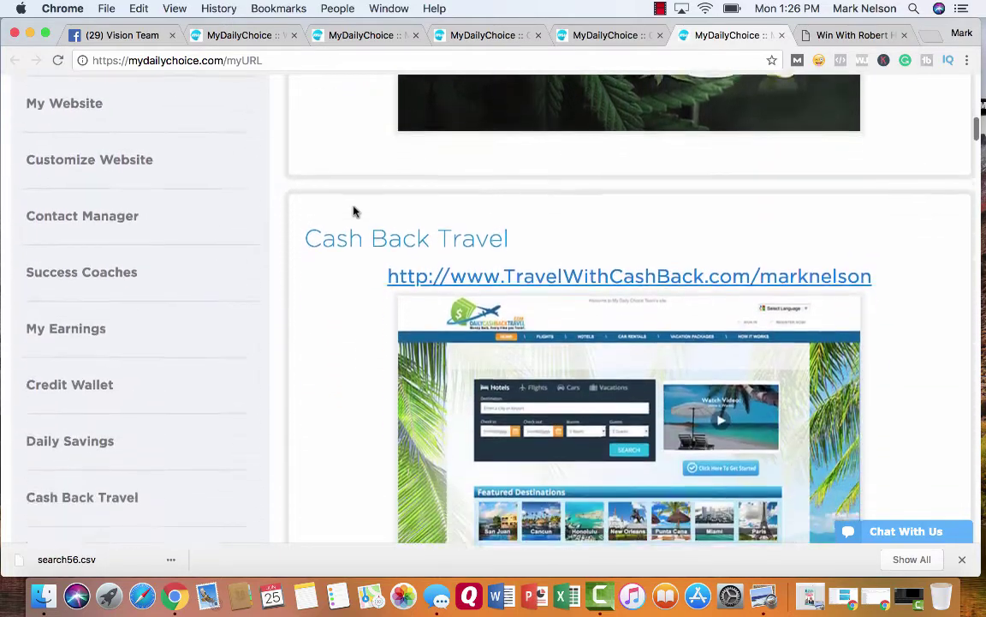
pyautogui.scroll(-5, 359, 321)
pyautogui.scroll(-10, 359, 322)
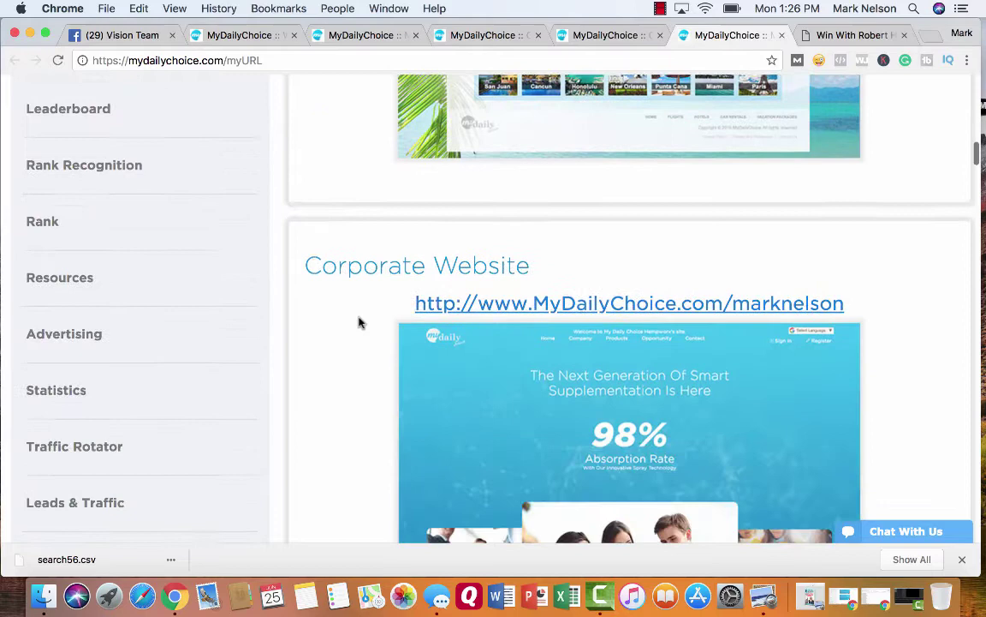
pyautogui.scroll(-8, 359, 322)
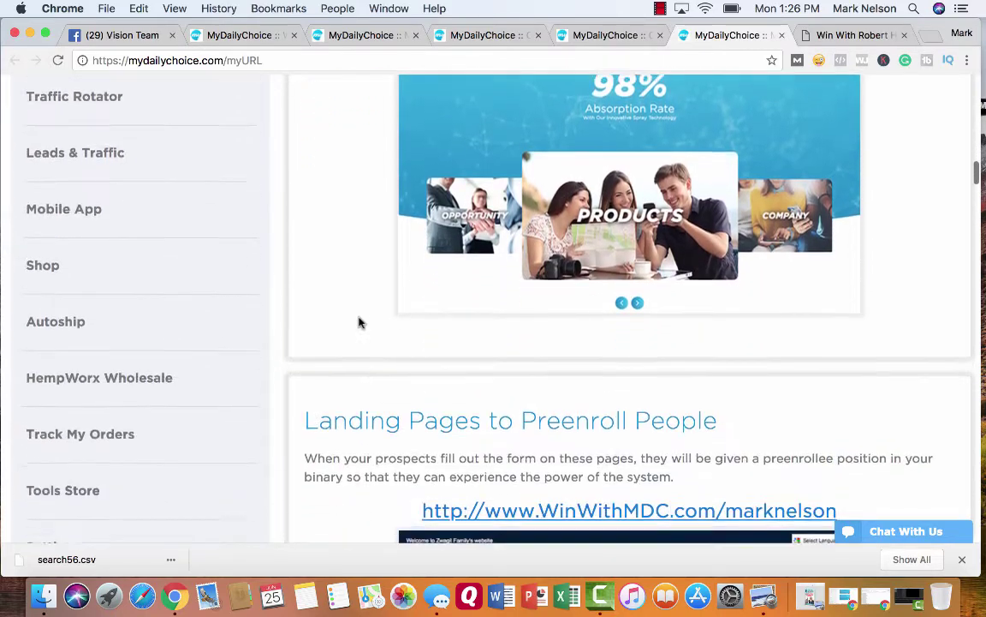
pyautogui.scroll(-4, 359, 322)
pyautogui.scroll(-3, 347, 388)
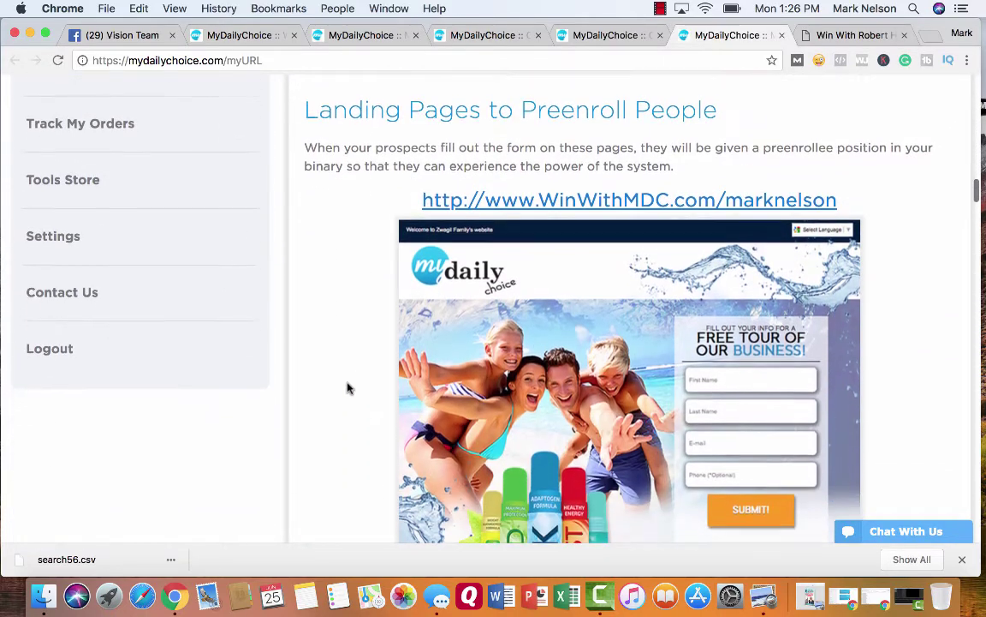
pyautogui.scroll(-2, 347, 388)
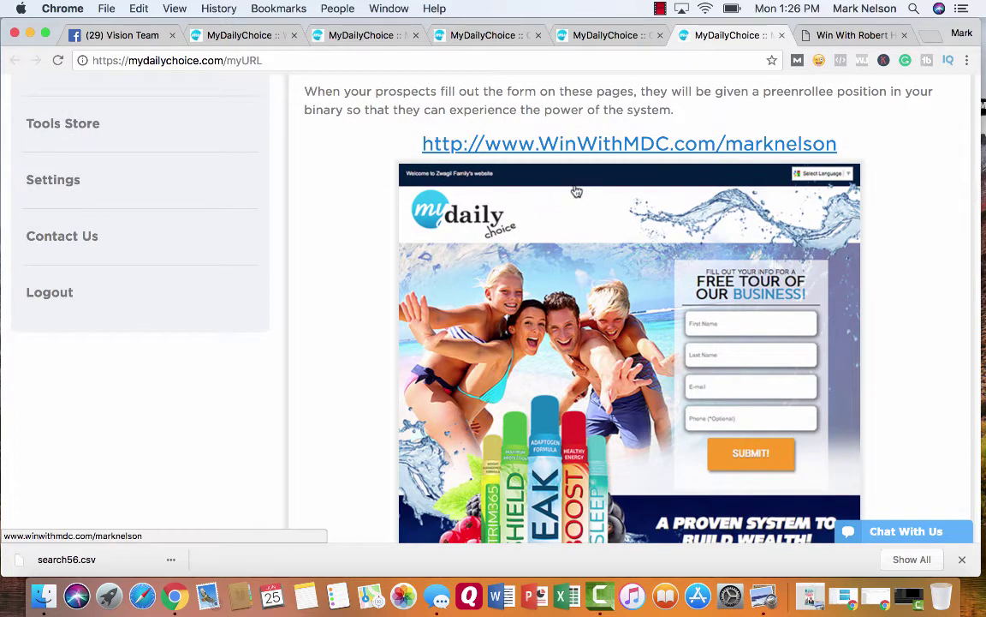
pyautogui.scroll(-2, 390, 389)
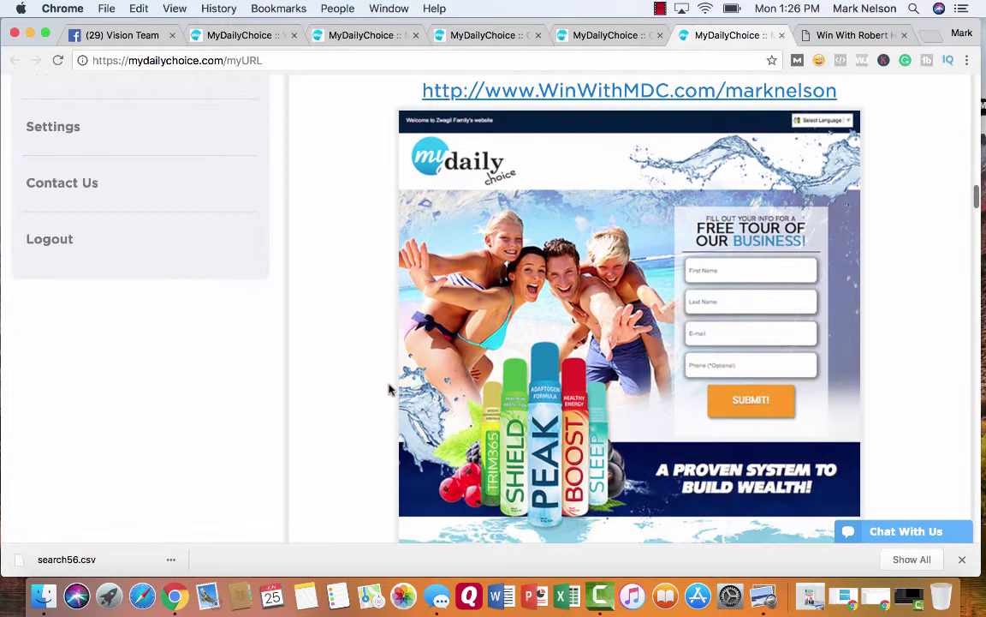
pyautogui.scroll(-15, 592, 360)
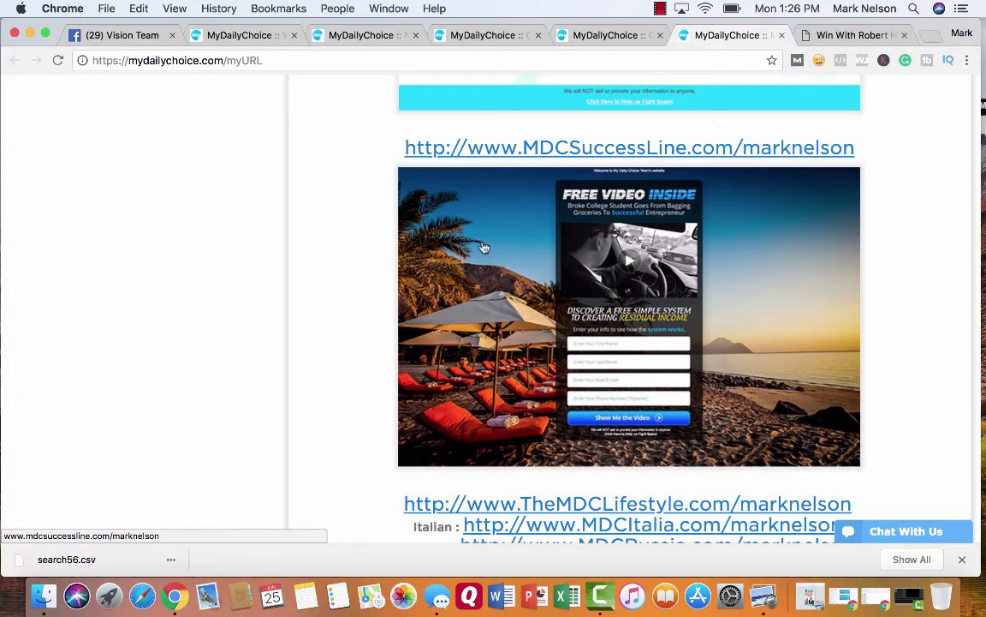
pyautogui.scroll(-5, 359, 289)
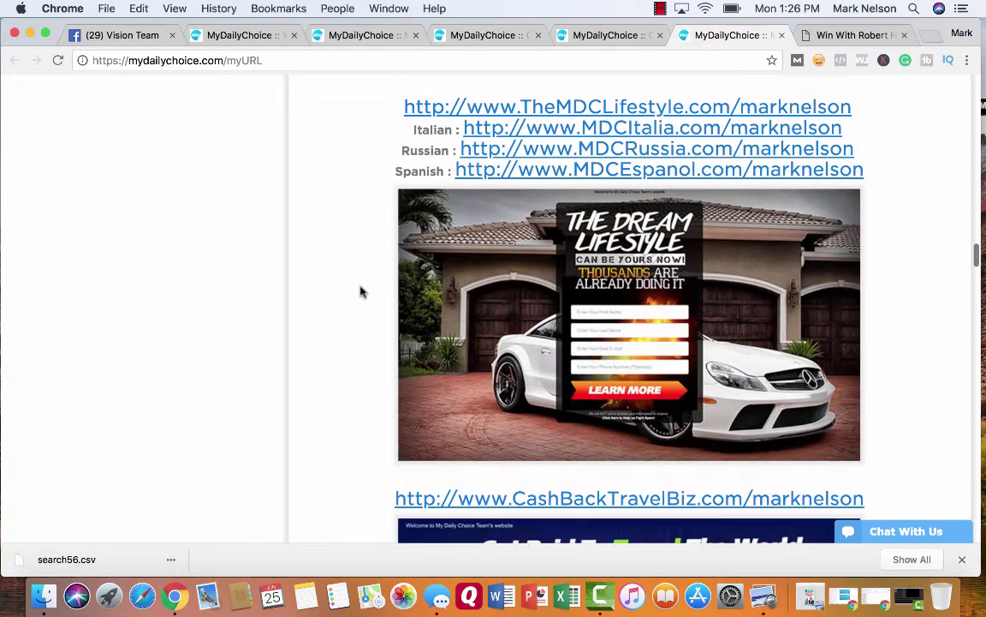
pyautogui.scroll(-5, 361, 290)
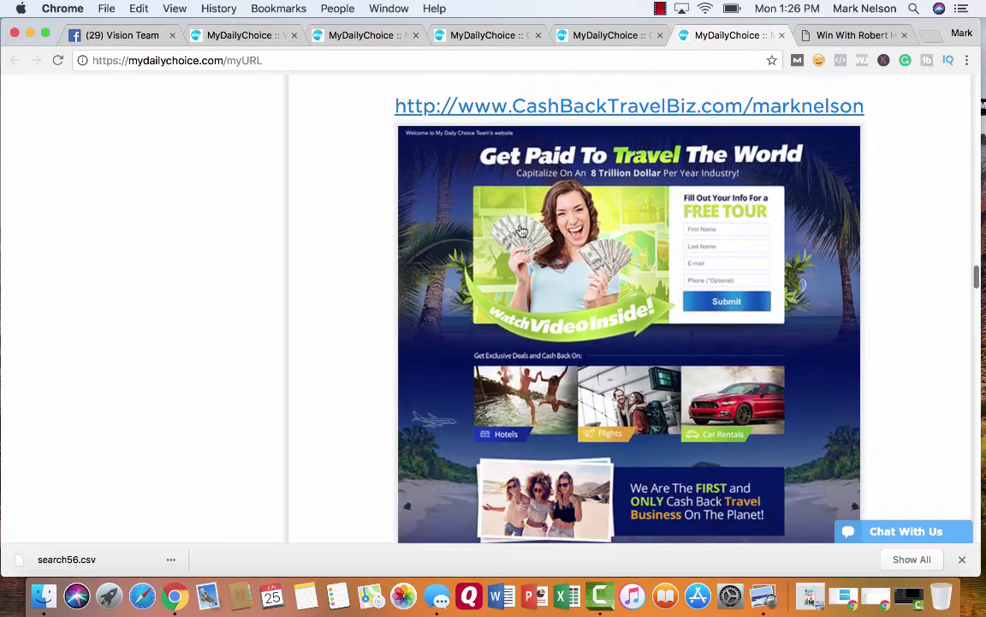
pyautogui.scroll(-6, 409, 286)
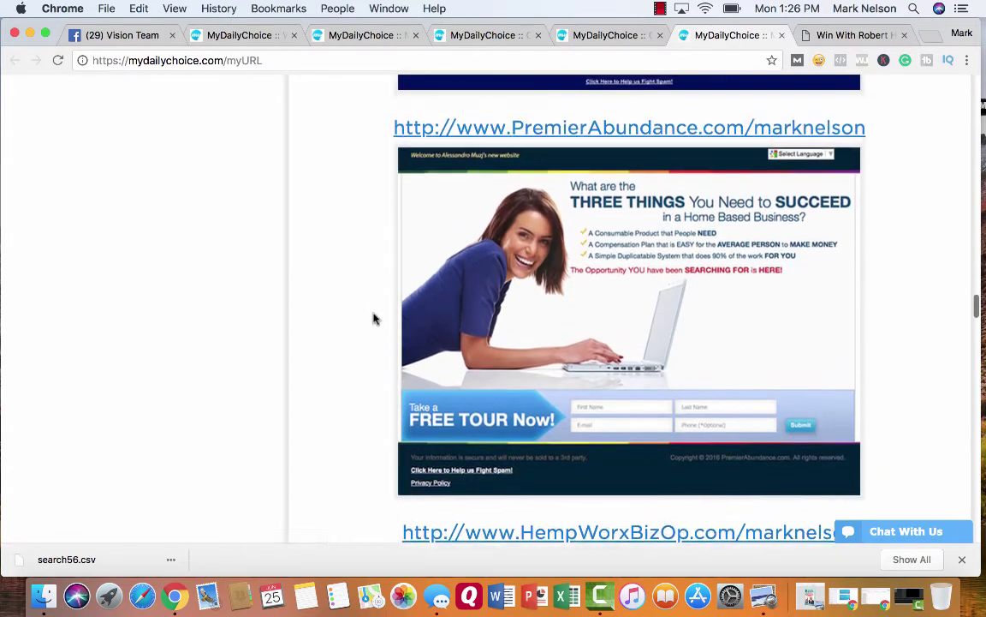
pyautogui.scroll(-1, 373, 319)
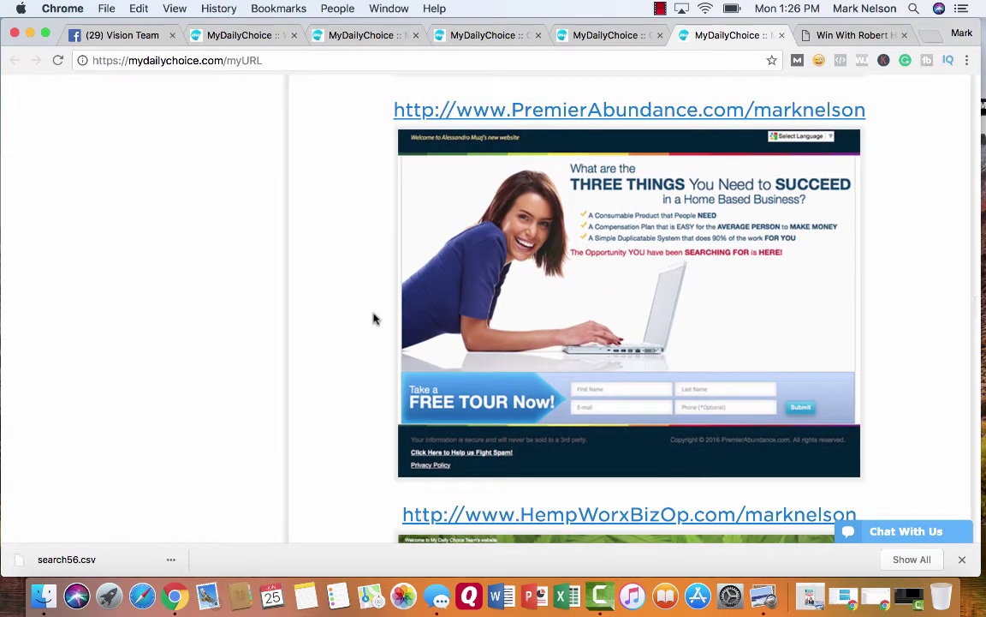
pyautogui.scroll(-4, 373, 319)
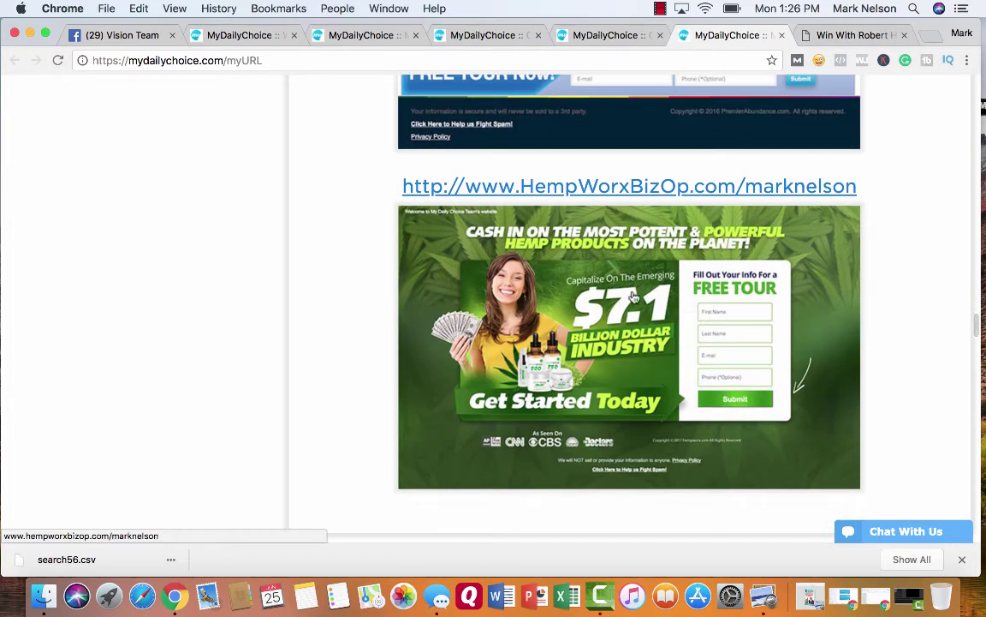
pyautogui.scroll(-2, 580, 319)
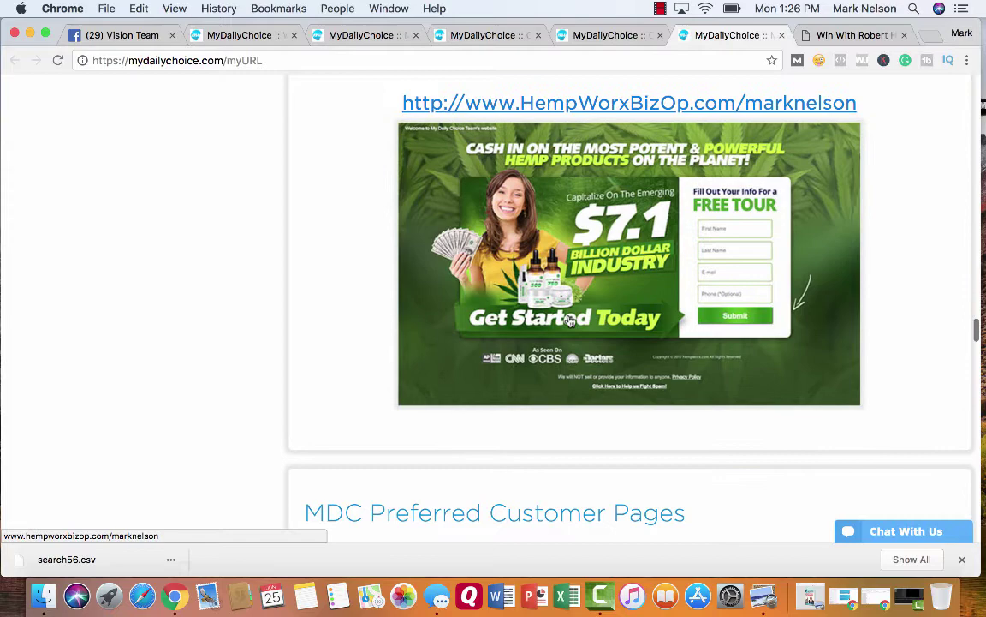
pyautogui.scroll(-6, 355, 297)
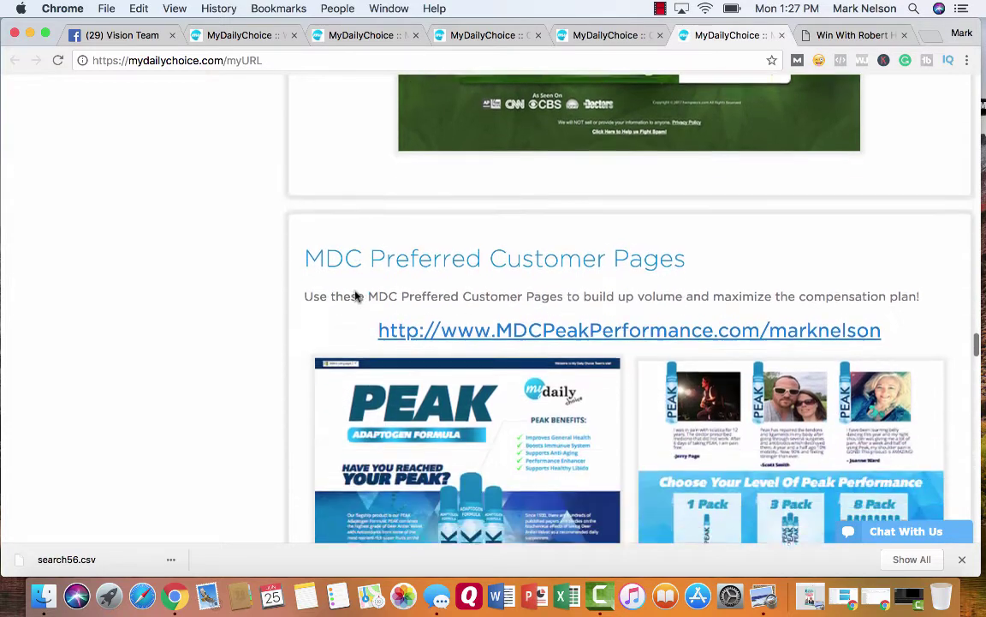
pyautogui.scroll(-1, 356, 296)
pyautogui.scroll(15, 356, 296)
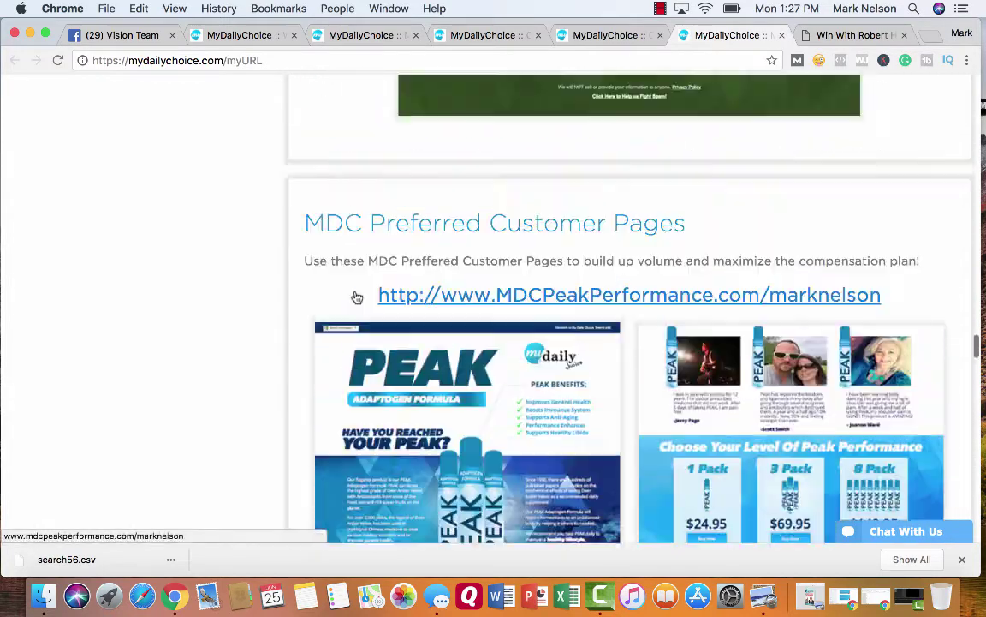
pyautogui.scroll(15, 358, 297)
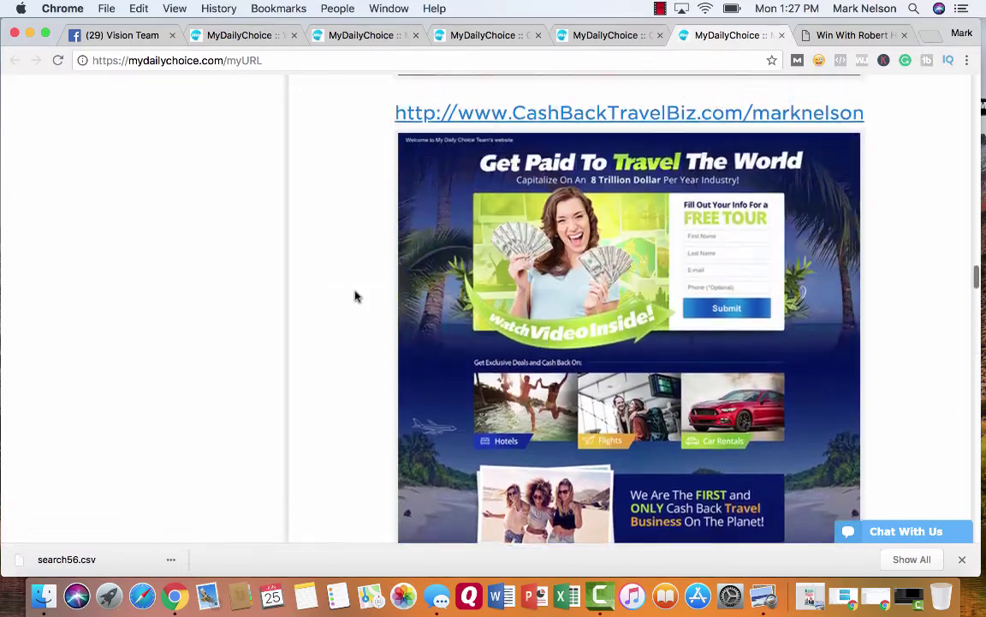
pyautogui.scroll(20, 356, 297)
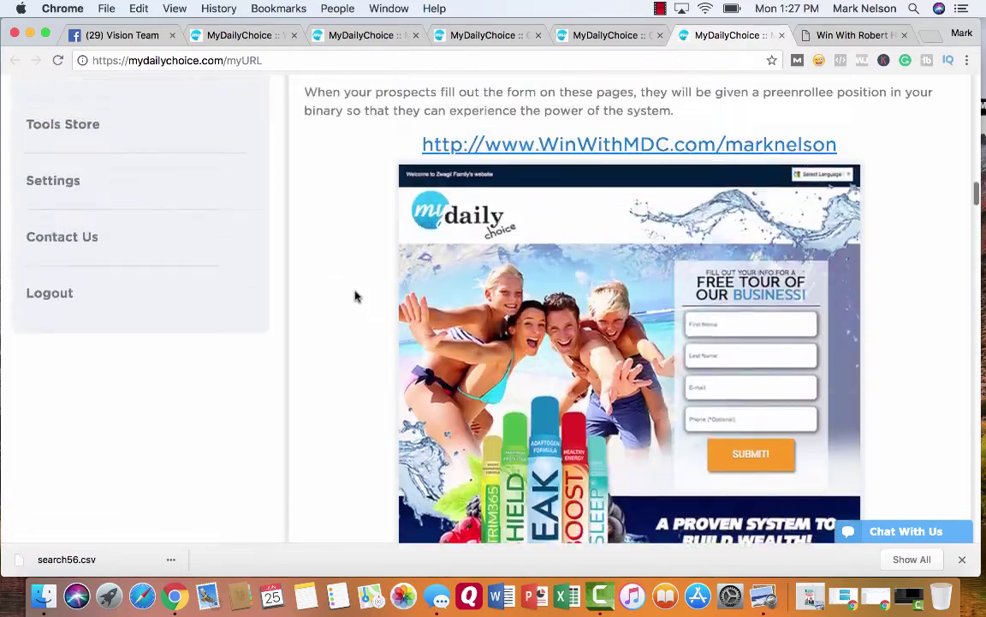
pyautogui.scroll(6, 355, 296)
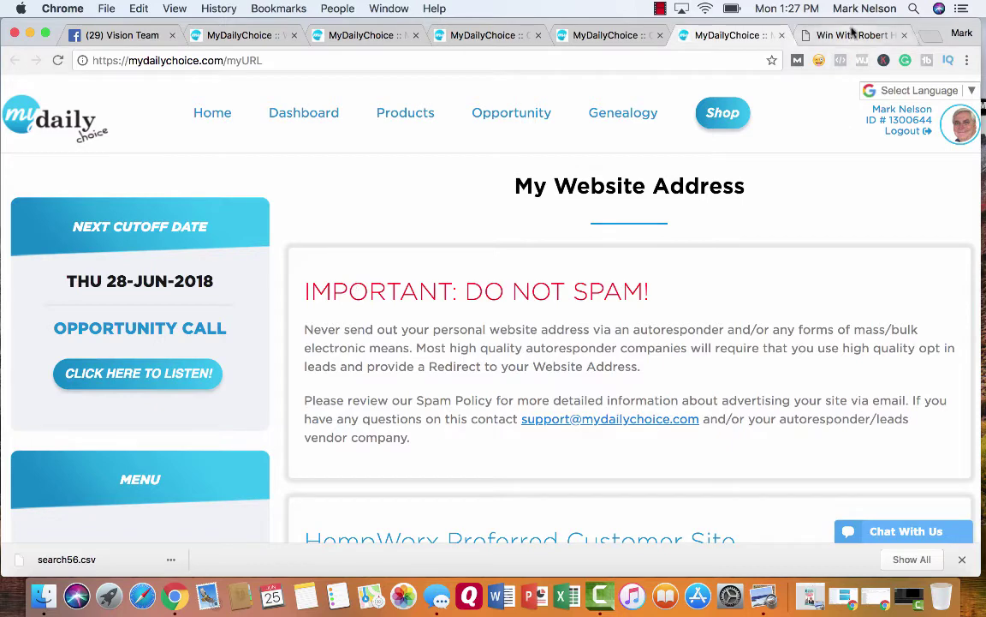
pyautogui.click(852, 34)
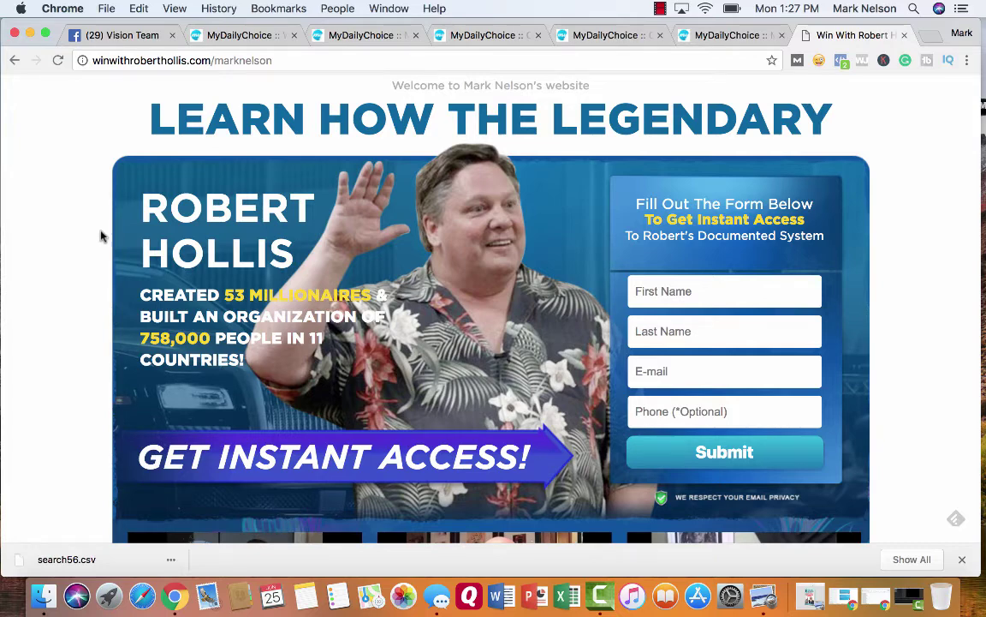
pyautogui.scroll(-2, 99, 237)
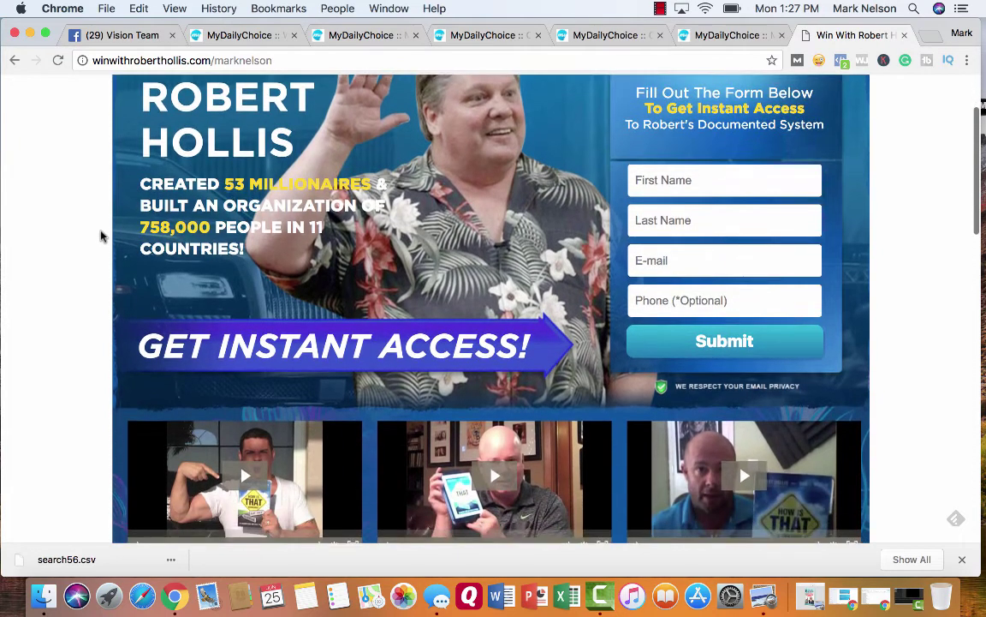
pyautogui.scroll(2, 100, 237)
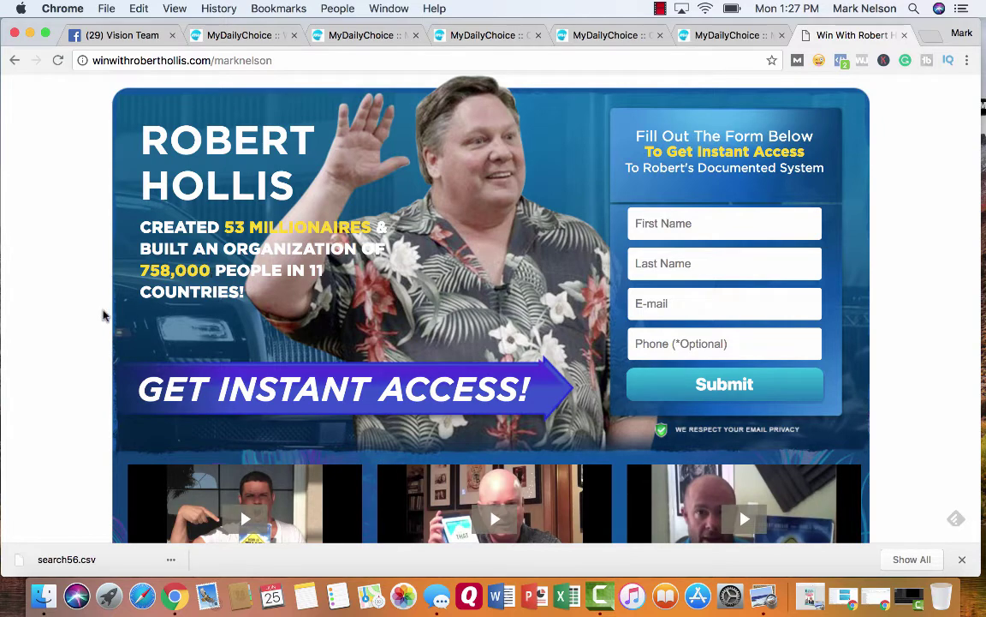
pyautogui.scroll(-3, 82, 341)
pyautogui.scroll(-7, 79, 343)
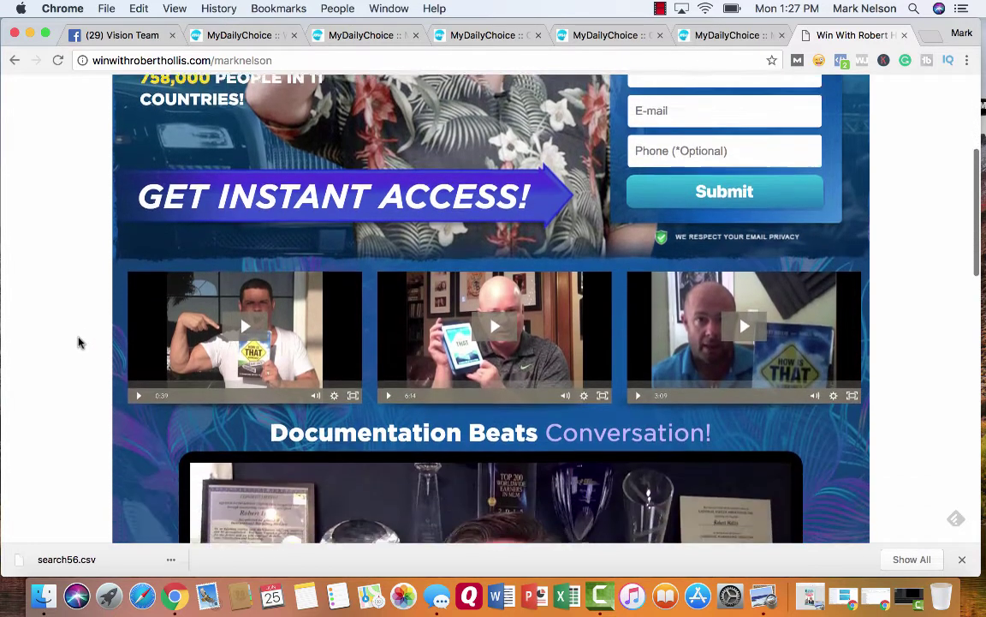
pyautogui.scroll(-2, 79, 342)
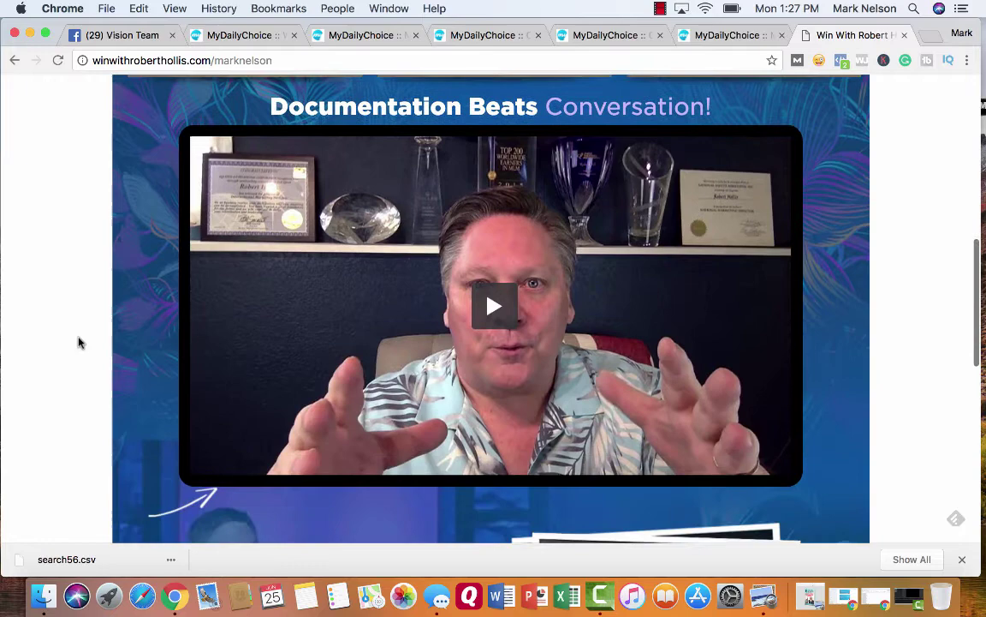
pyautogui.scroll(1, 79, 343)
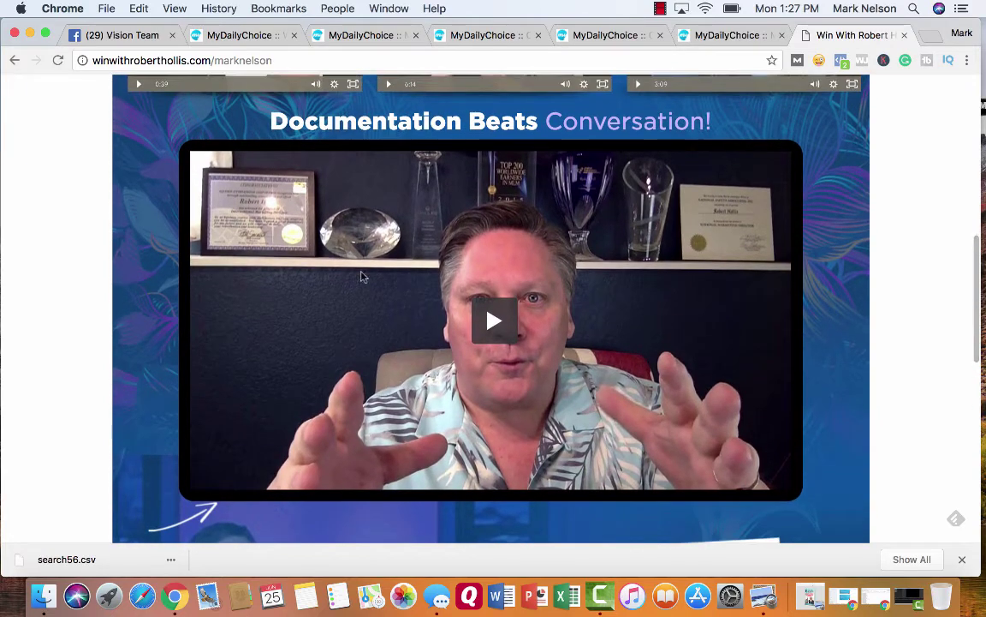
pyautogui.scroll(-5, 108, 343)
pyautogui.scroll(-11, 109, 342)
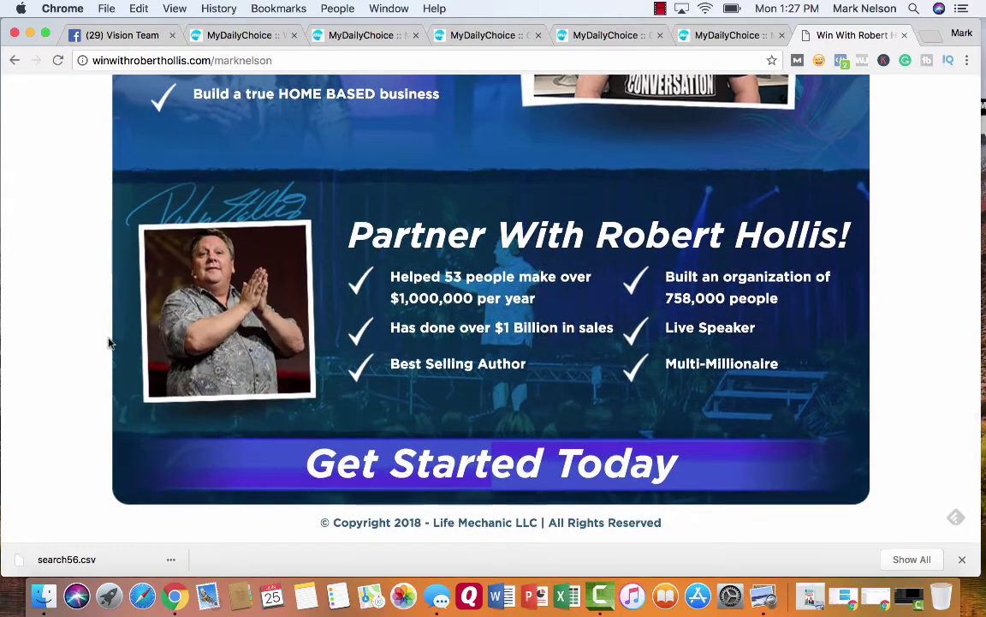
pyautogui.scroll(20, 109, 343)
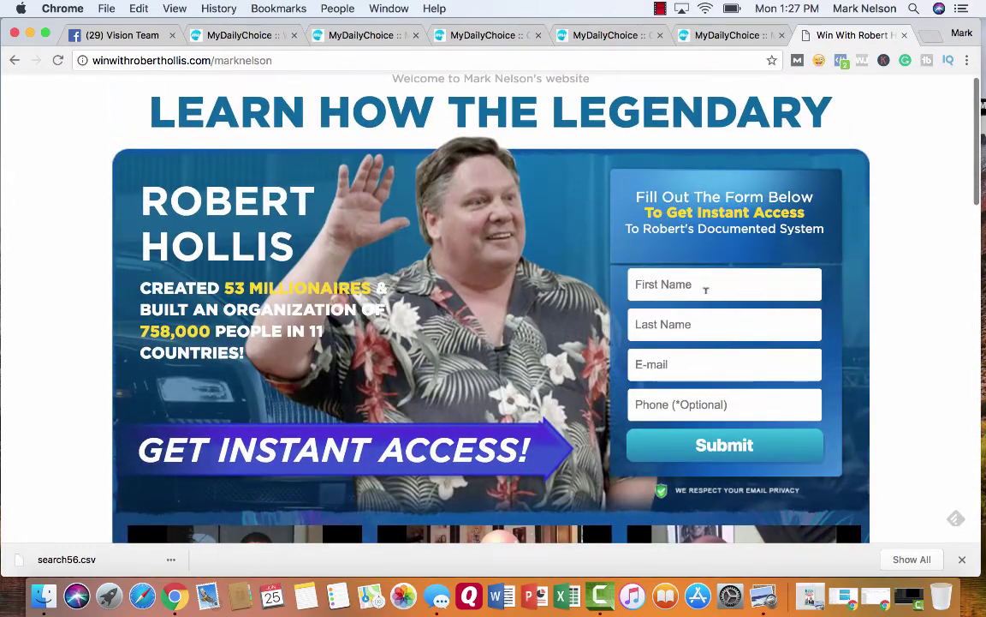
# - Enter the prospect's first name, last name and e-mail in the instant-access form and submit it
pyautogui.click(667, 287)
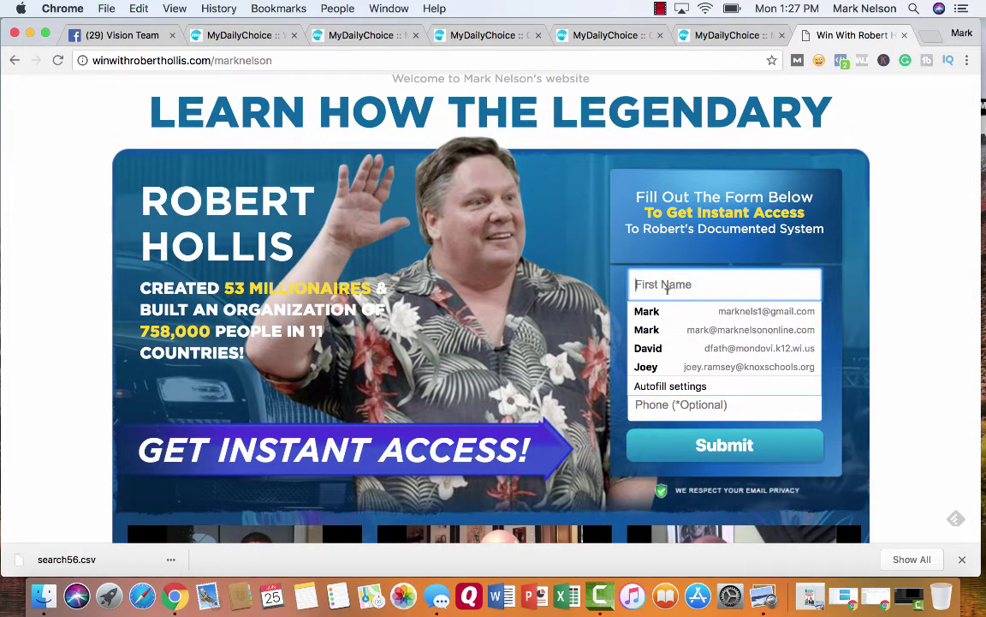
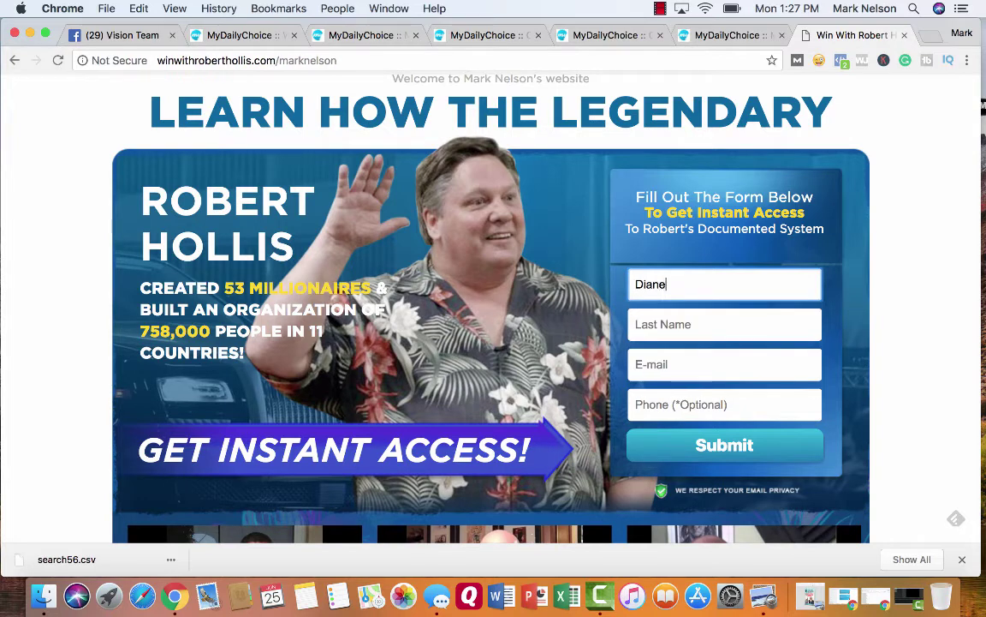
pyautogui.click(651, 324)
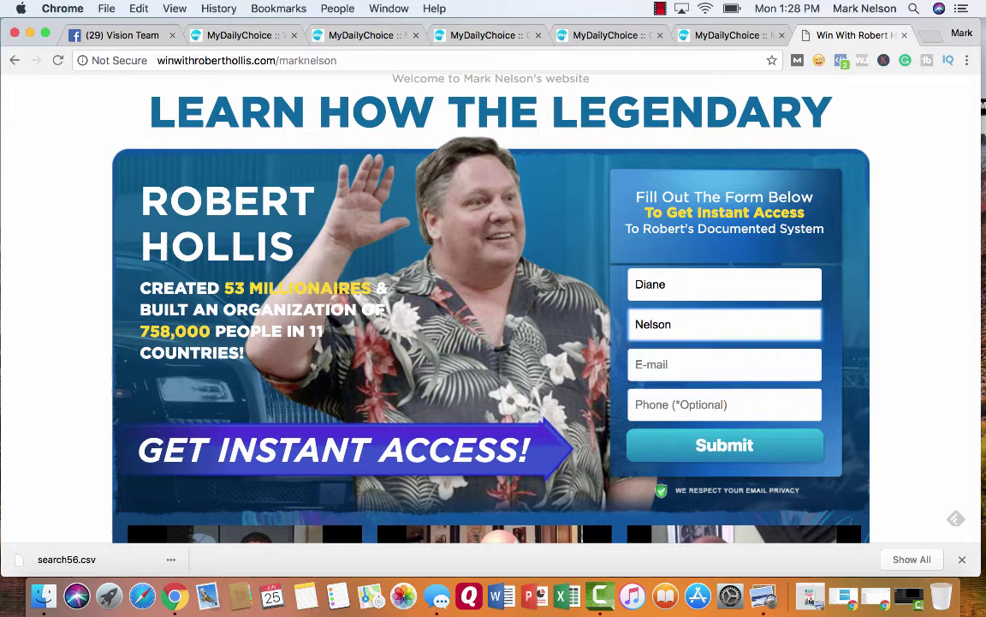
pyautogui.click(724, 364)
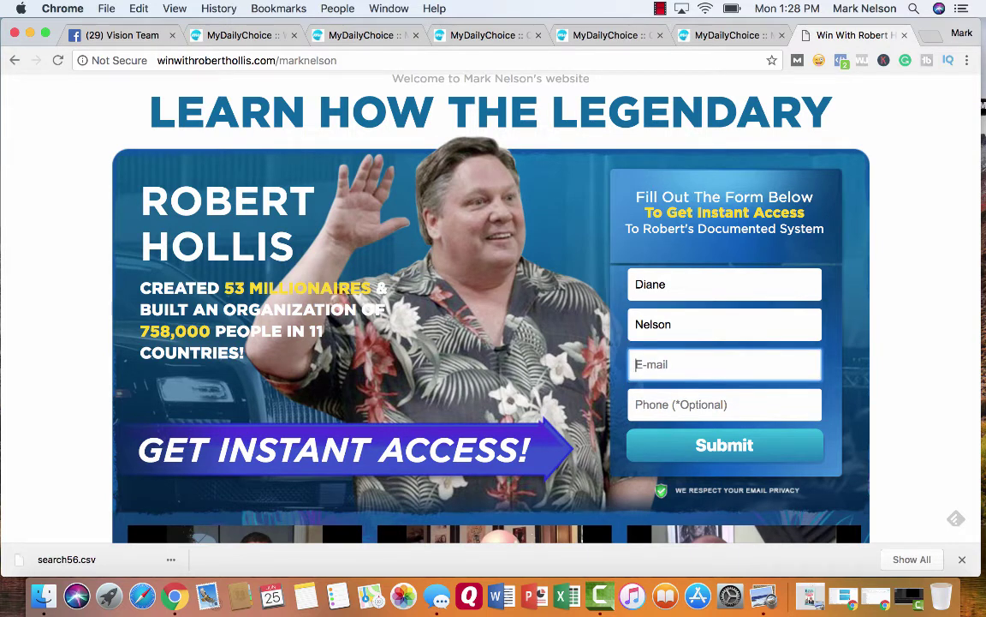
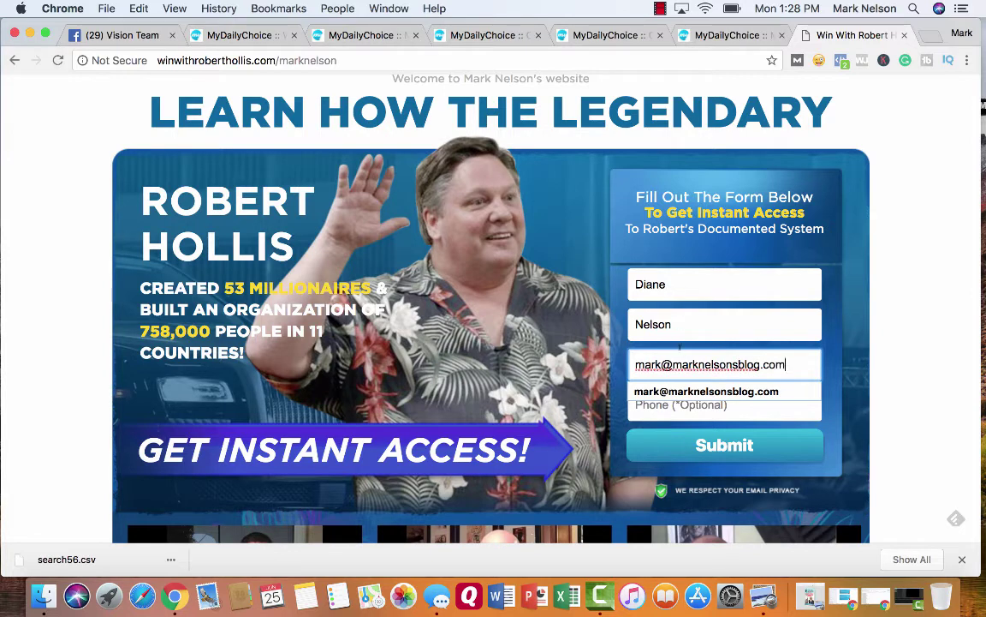
pyautogui.click(709, 446)
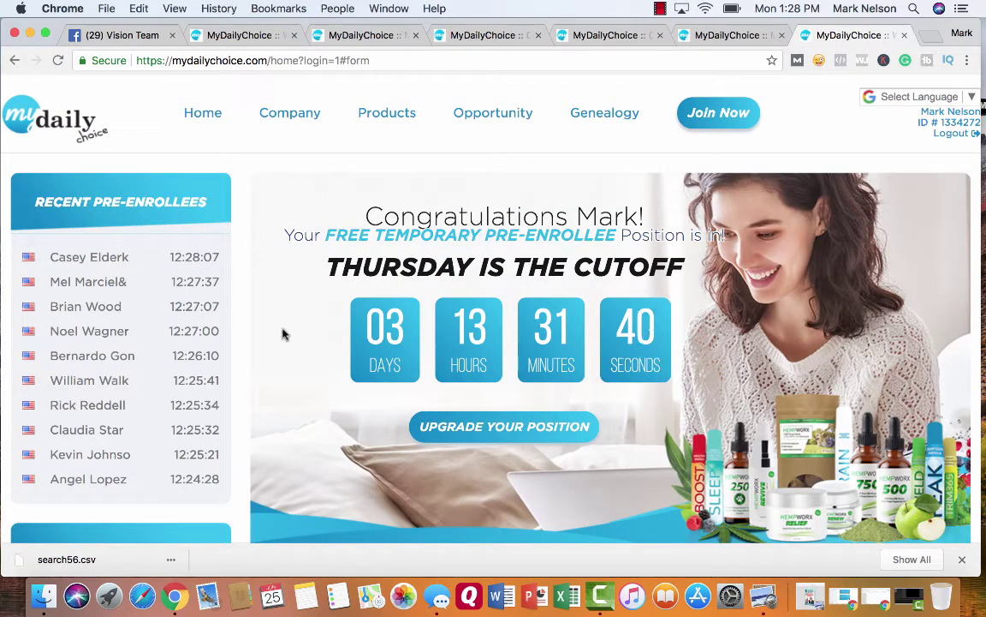
pyautogui.scroll(-1, 284, 334)
pyautogui.scroll(1, 284, 334)
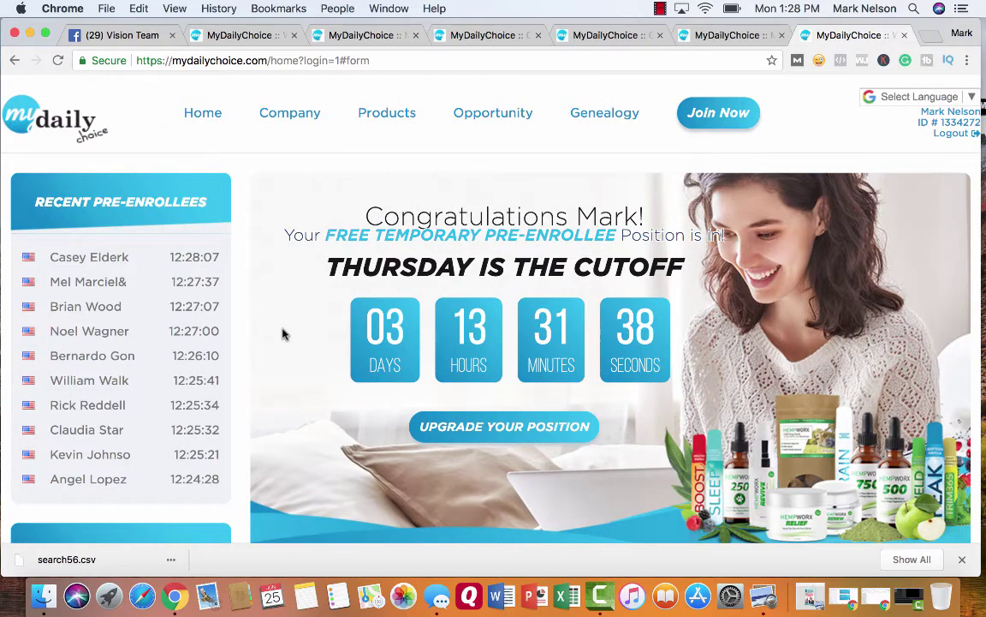
pyautogui.scroll(-5, 283, 334)
pyautogui.scroll(2, 283, 335)
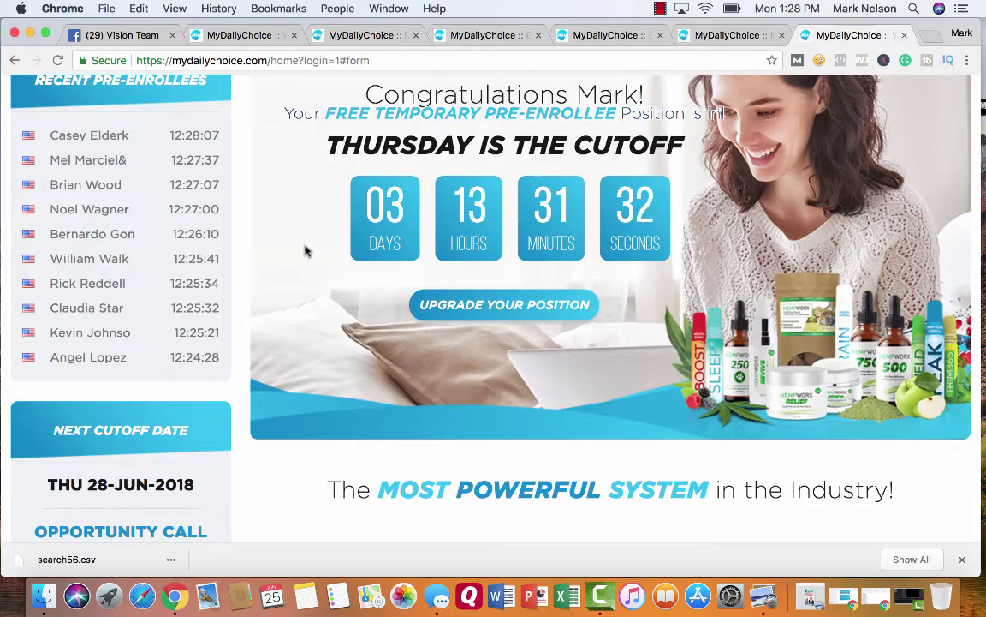
pyautogui.scroll(-6, 306, 250)
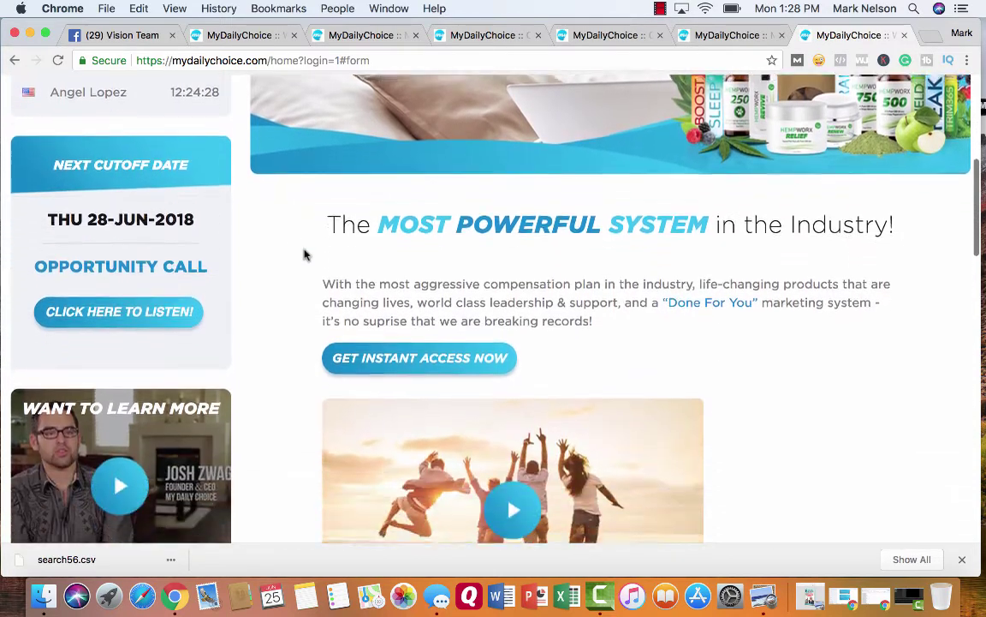
pyautogui.scroll(-3, 275, 309)
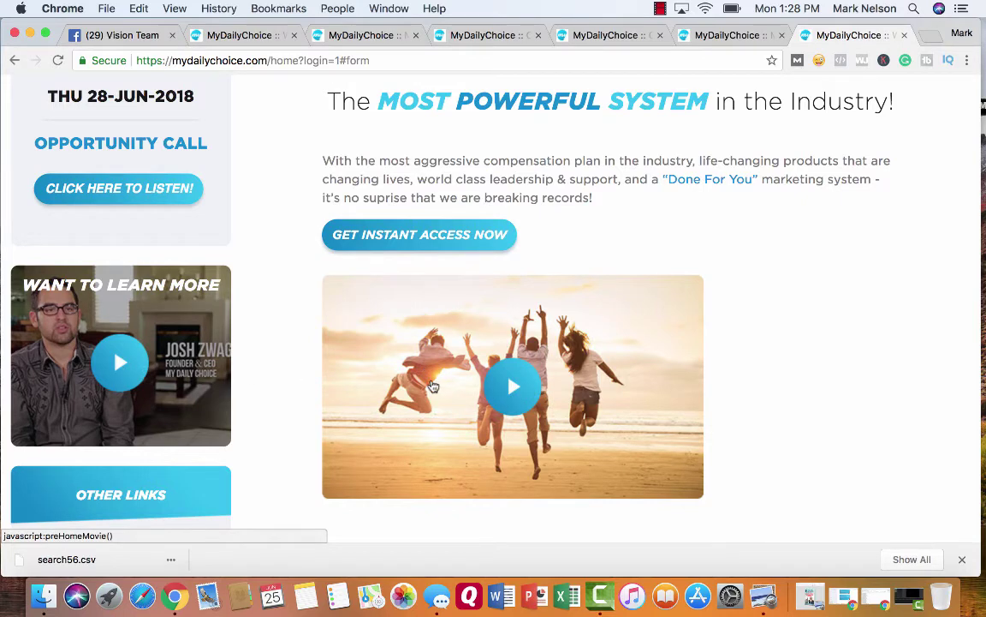
pyautogui.scroll(-3, 379, 402)
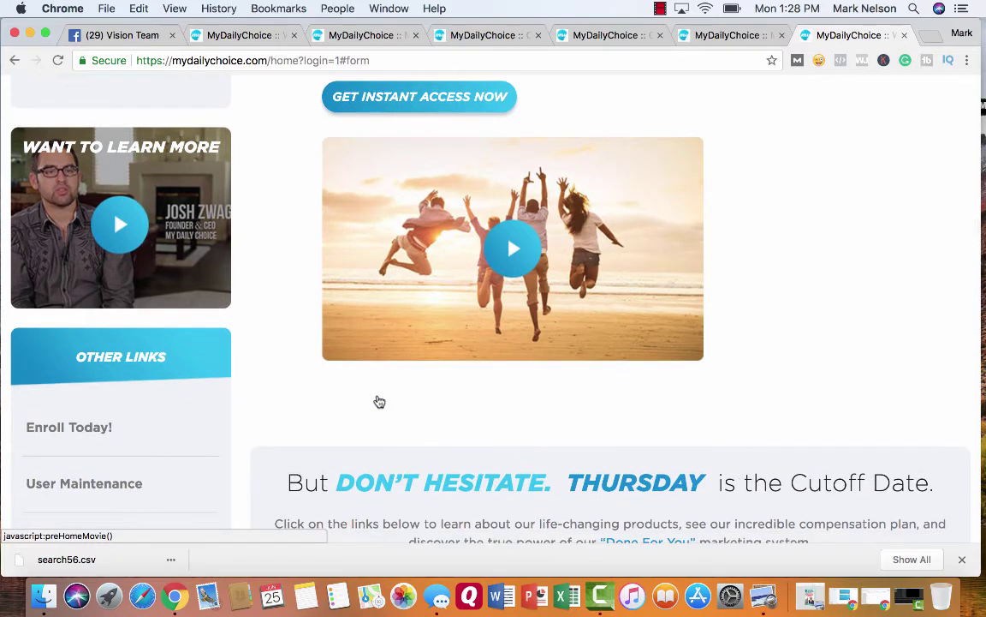
pyautogui.scroll(-3, 380, 402)
pyautogui.scroll(-1, 379, 402)
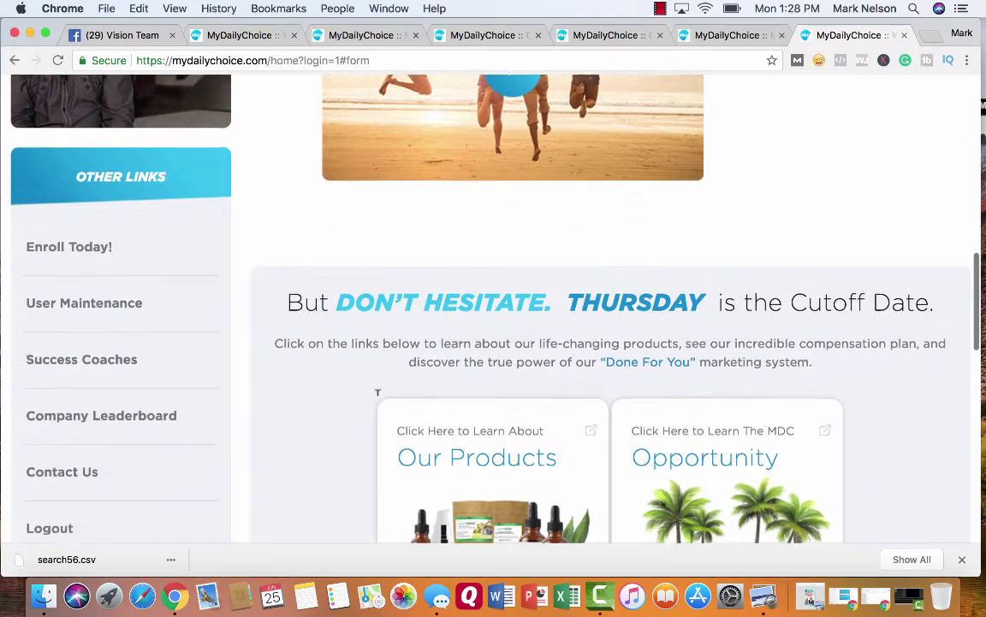
pyautogui.scroll(-3, 324, 425)
pyautogui.scroll(-5, 324, 425)
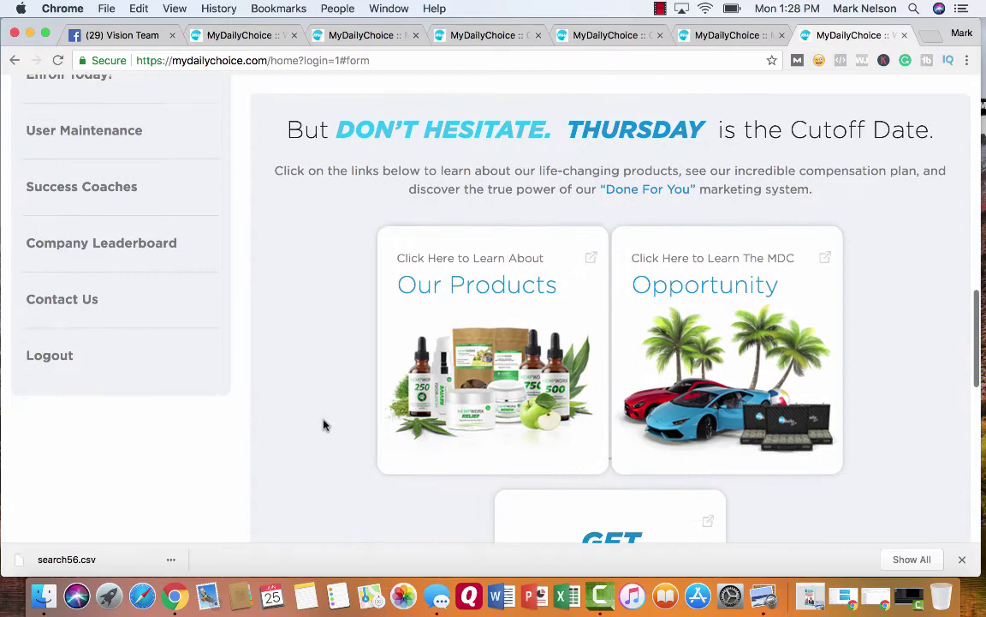
pyautogui.scroll(-5, 324, 425)
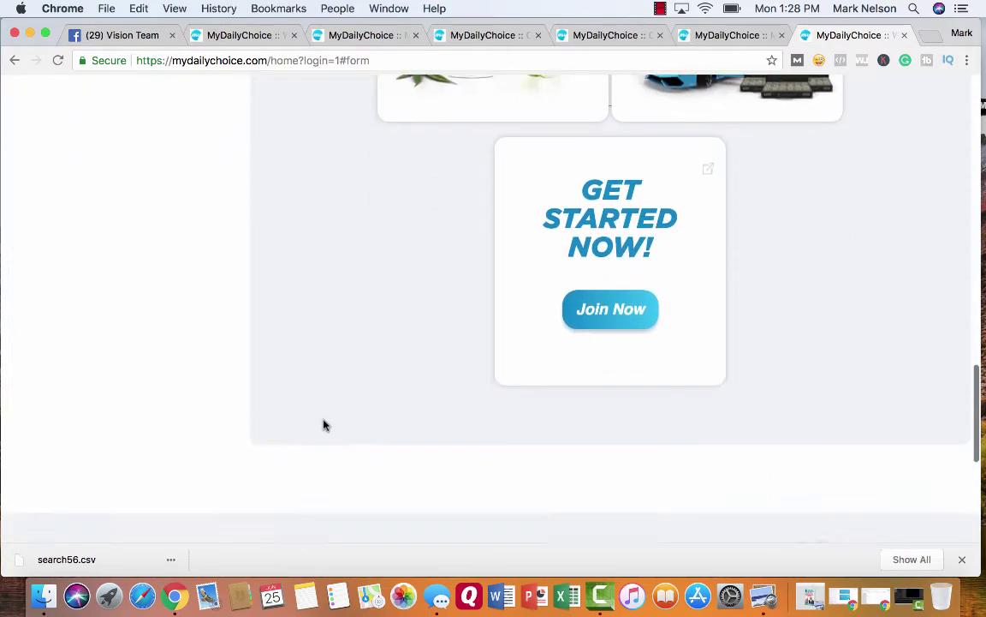
pyautogui.scroll(8, 324, 425)
pyautogui.scroll(10, 323, 425)
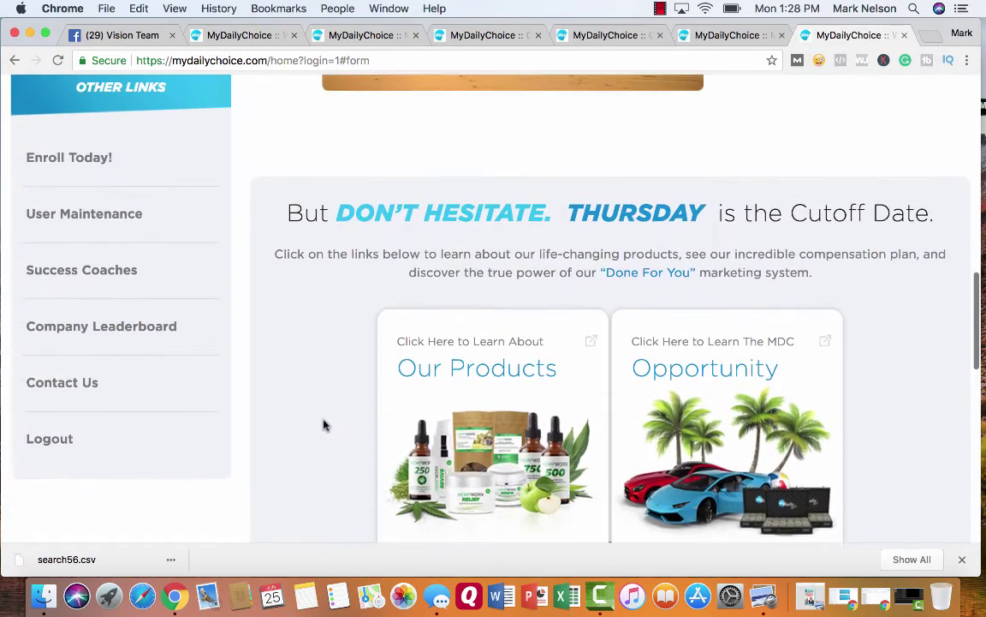
pyautogui.scroll(5, 325, 425)
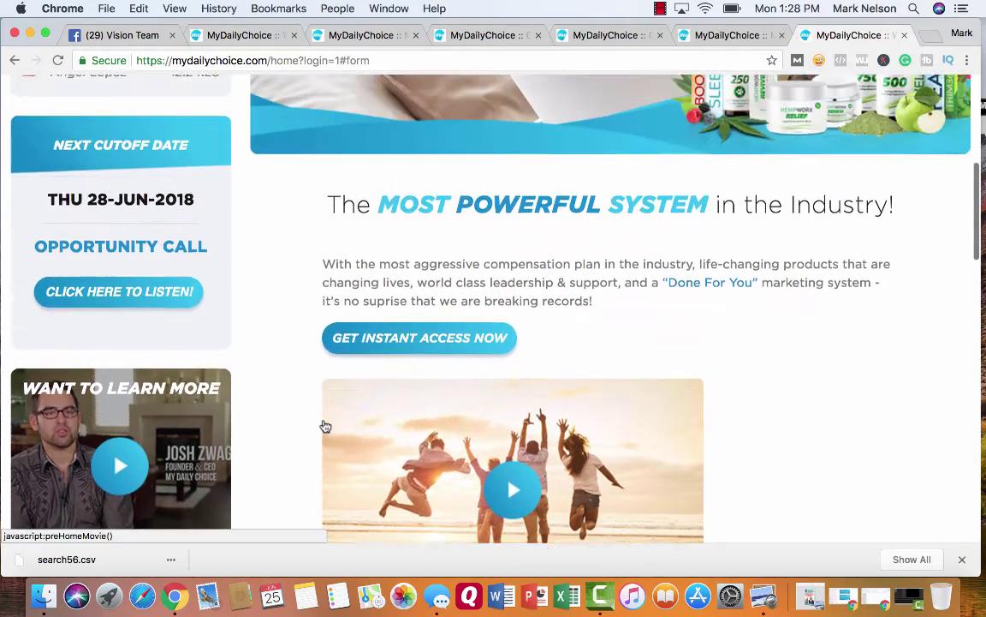
pyautogui.scroll(4, 324, 425)
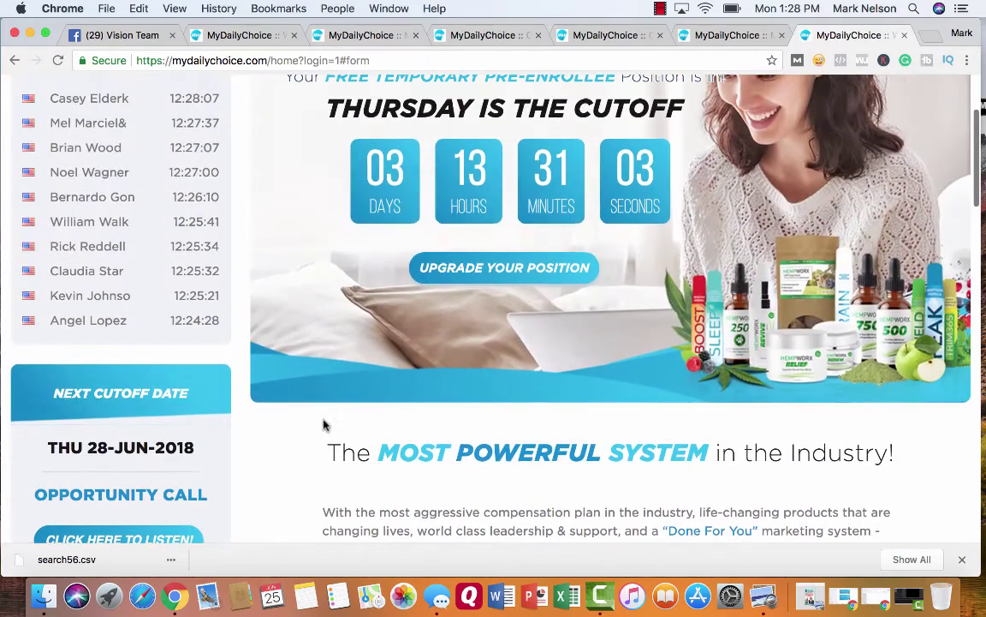
pyautogui.scroll(-2, 323, 425)
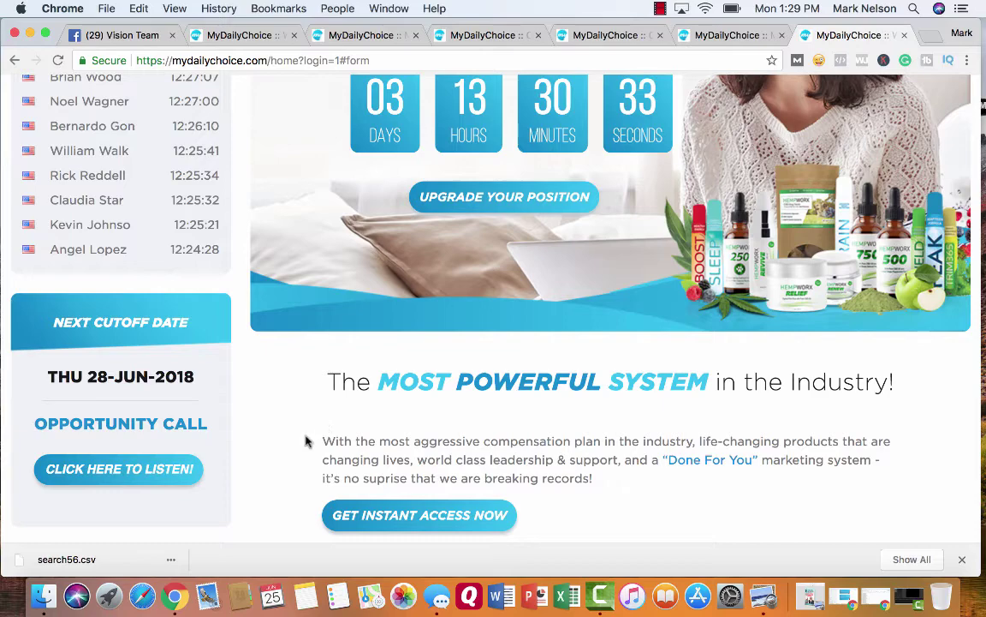
pyautogui.scroll(-5, 713, 306)
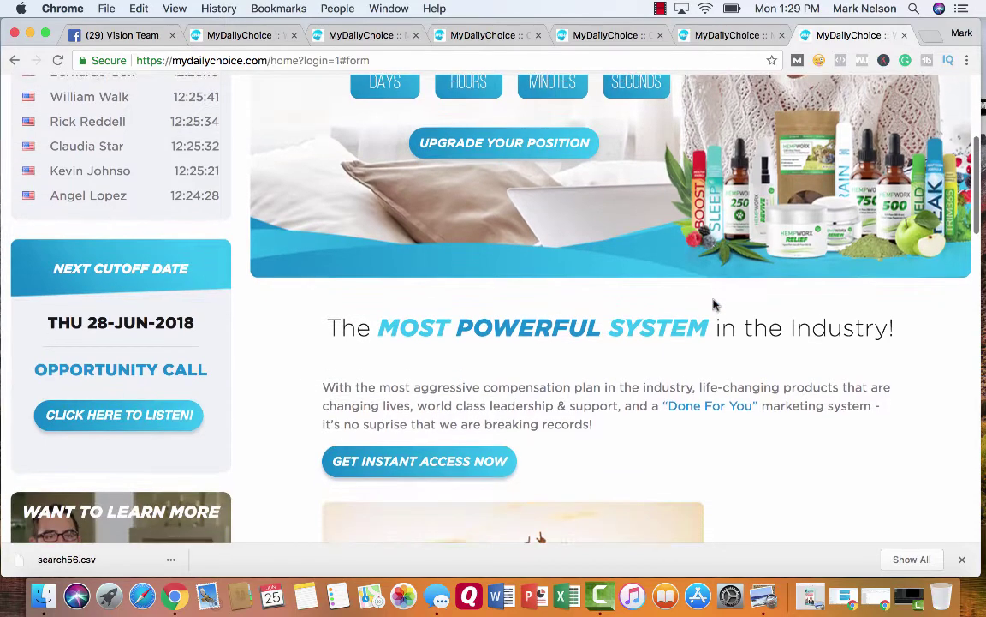
pyautogui.scroll(-8, 713, 306)
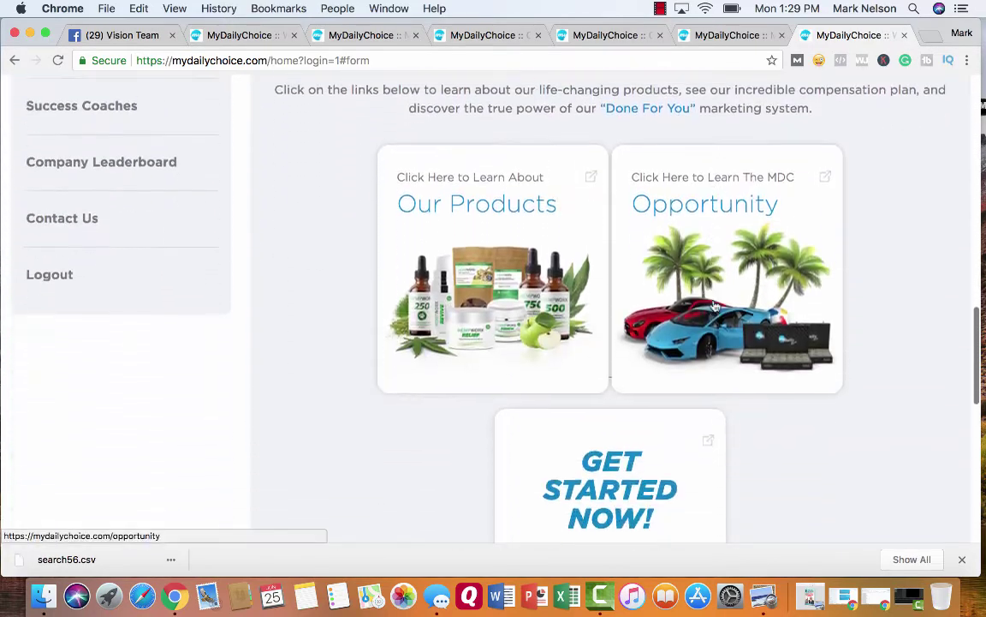
pyautogui.scroll(7, 431, 299)
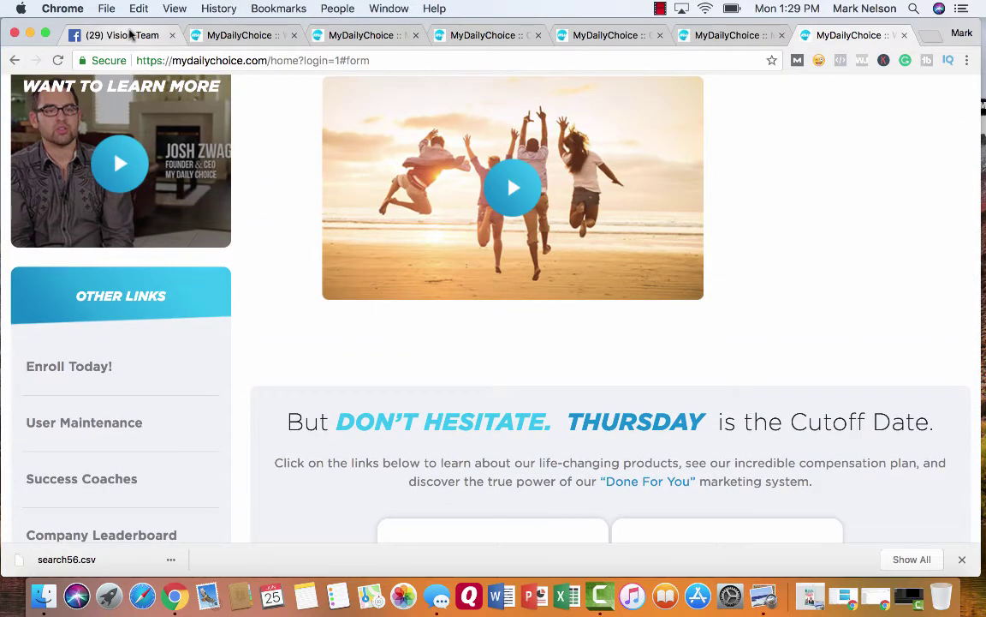
# - Switch to the Vision Team group and scroll past the '1 Watch This Video First!' post and welcome comments
pyautogui.click(128, 34)
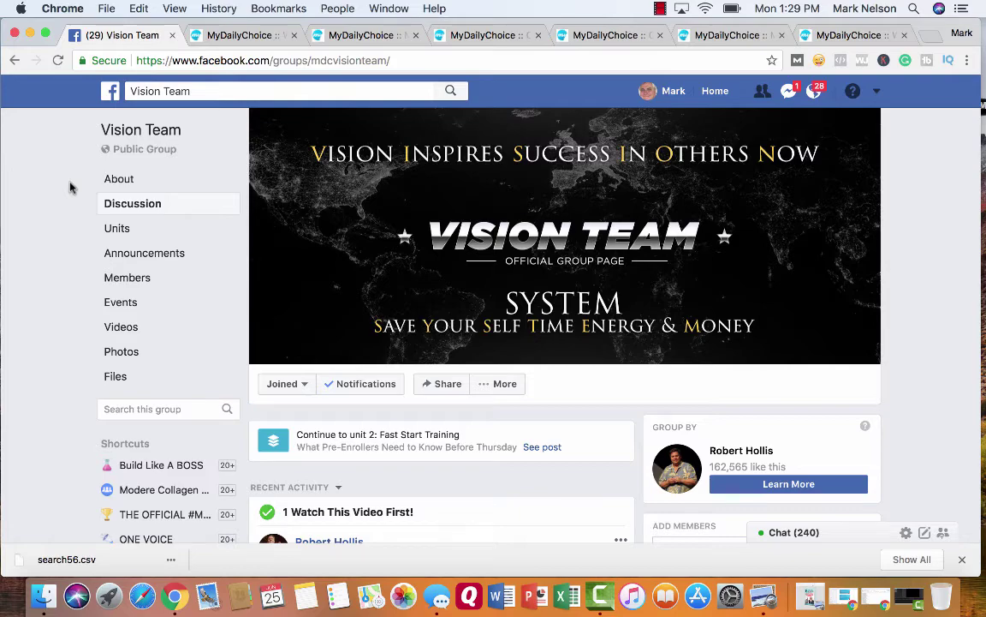
pyautogui.scroll(-4, 72, 187)
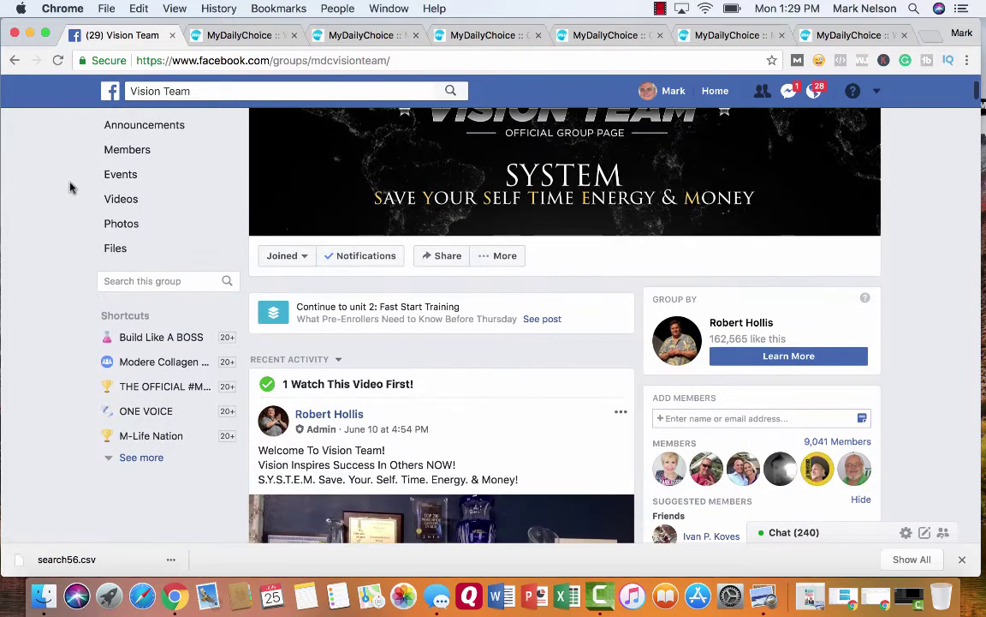
pyautogui.scroll(-6, 71, 187)
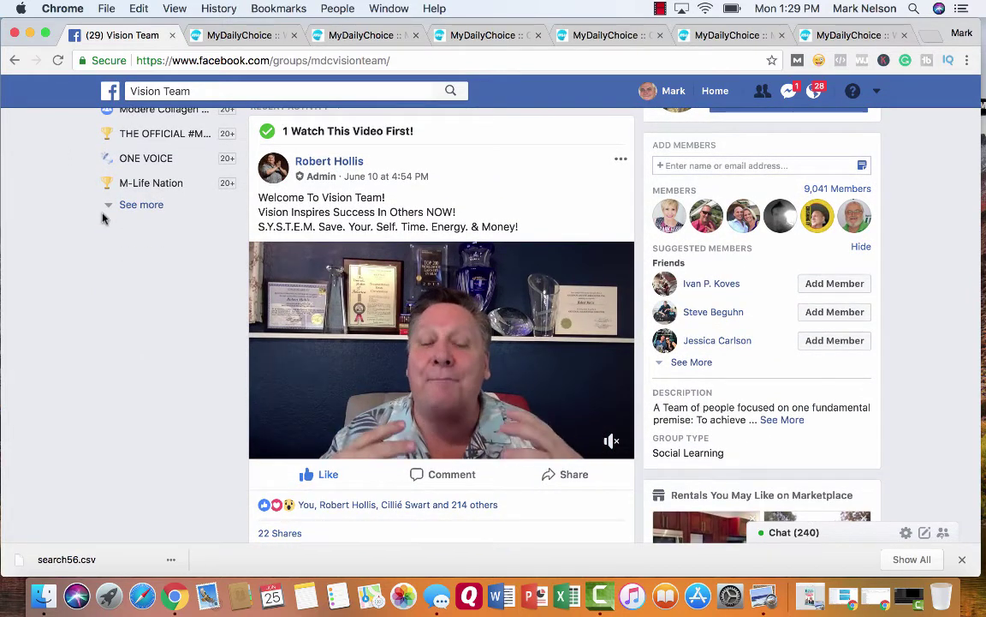
pyautogui.moveTo(512, 447)
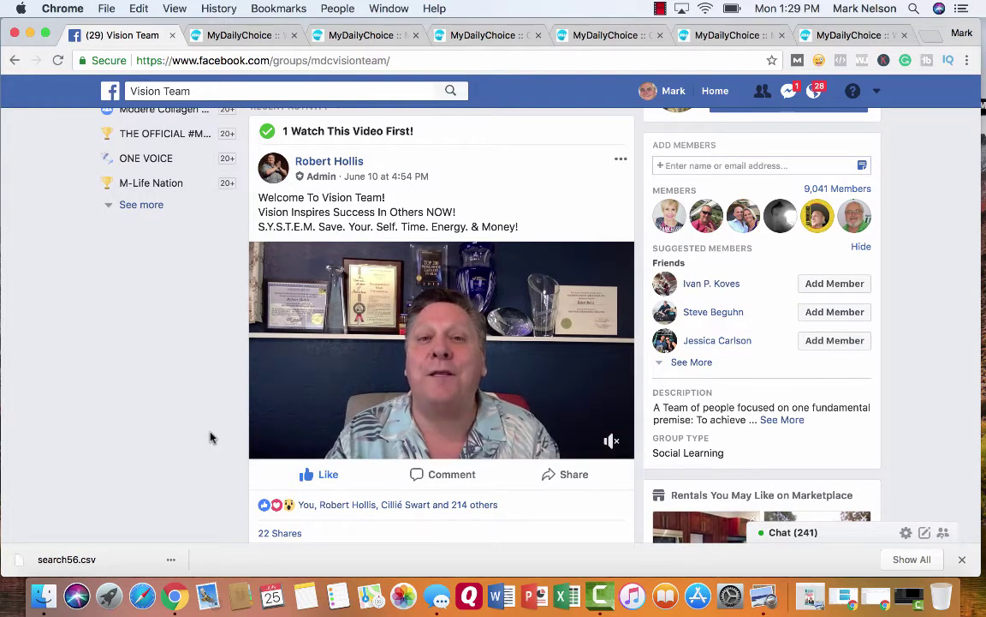
pyautogui.scroll(-5, 188, 426)
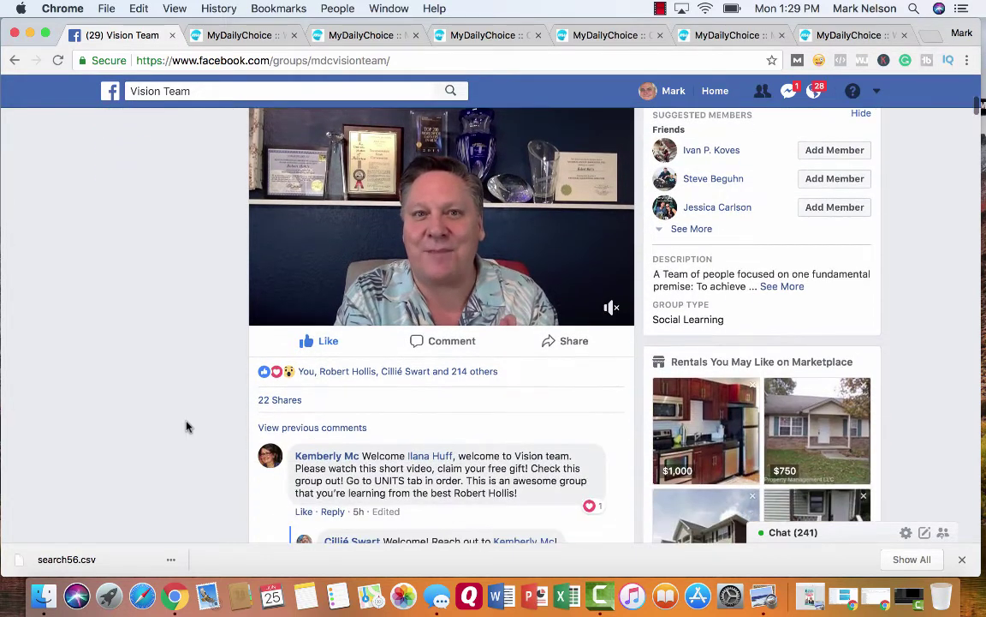
pyautogui.scroll(-8, 188, 426)
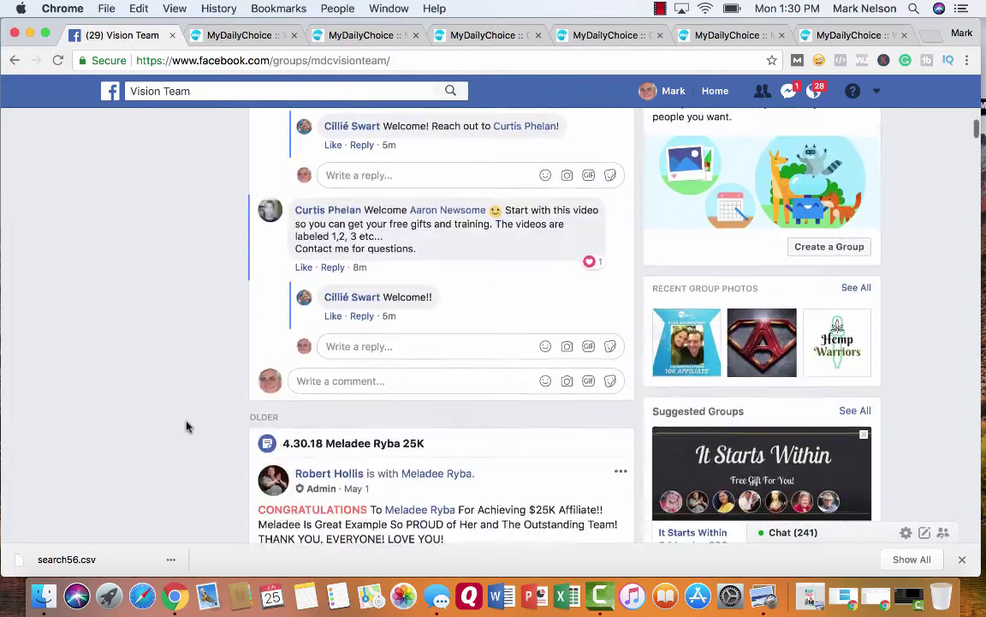
# - Scroll further through the Vision Team discussion feed, then back up to the top
pyautogui.scroll(-4, 188, 426)
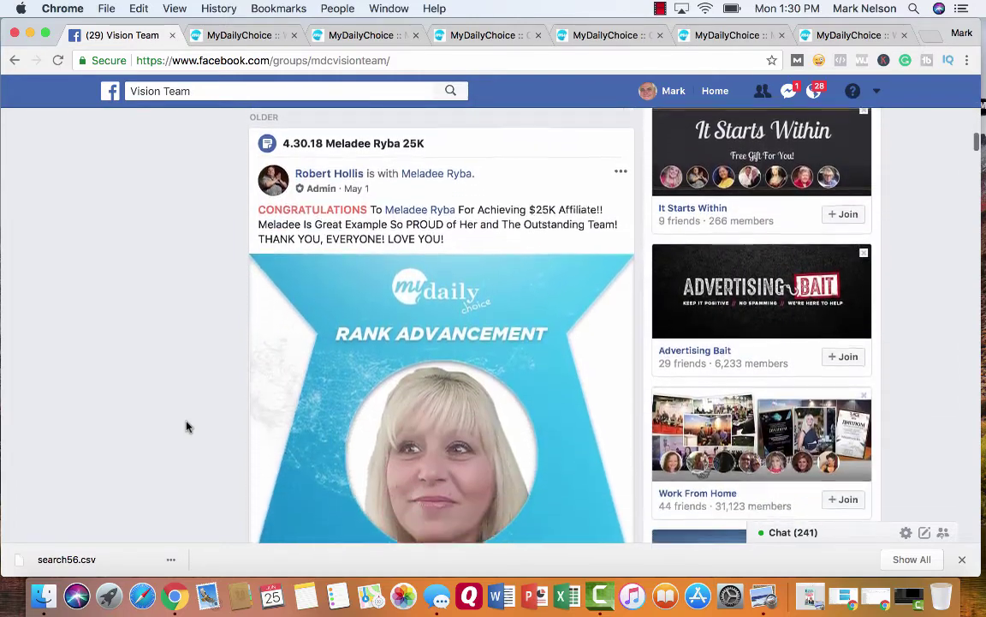
pyautogui.scroll(-1, 189, 426)
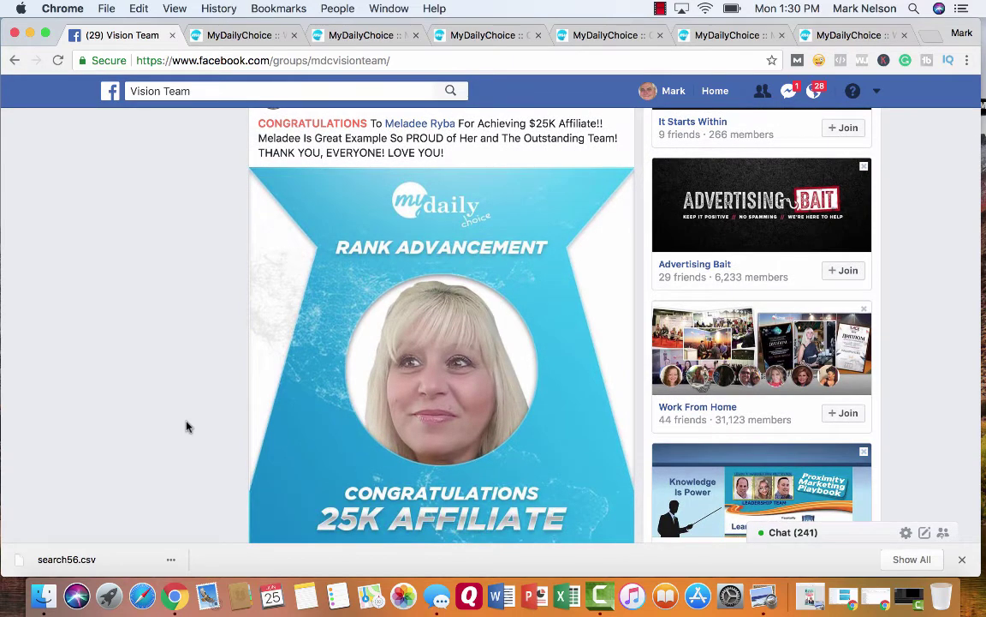
pyautogui.scroll(-3, 188, 426)
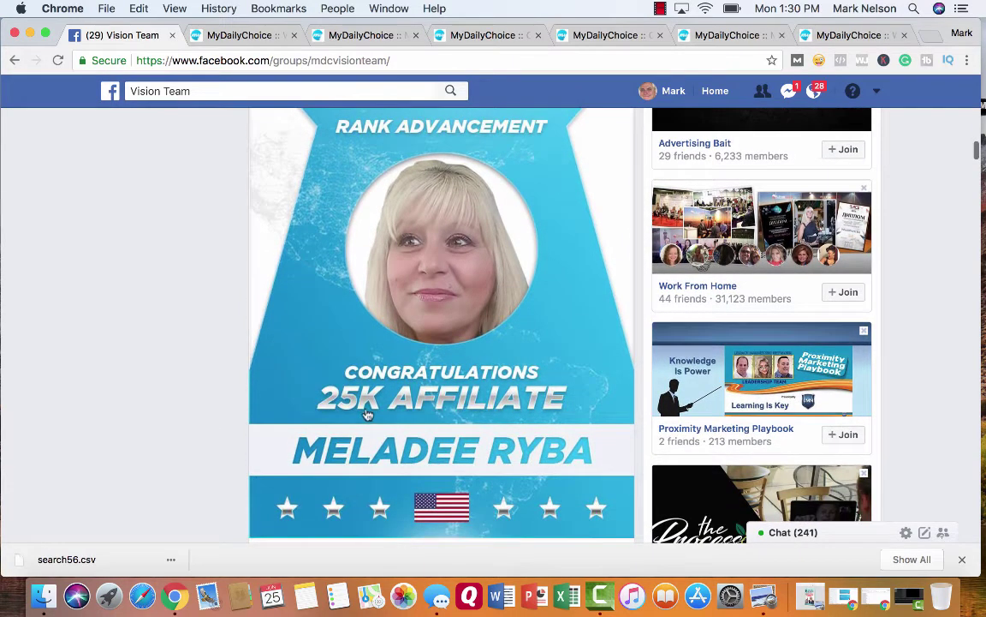
pyautogui.scroll(4, 204, 369)
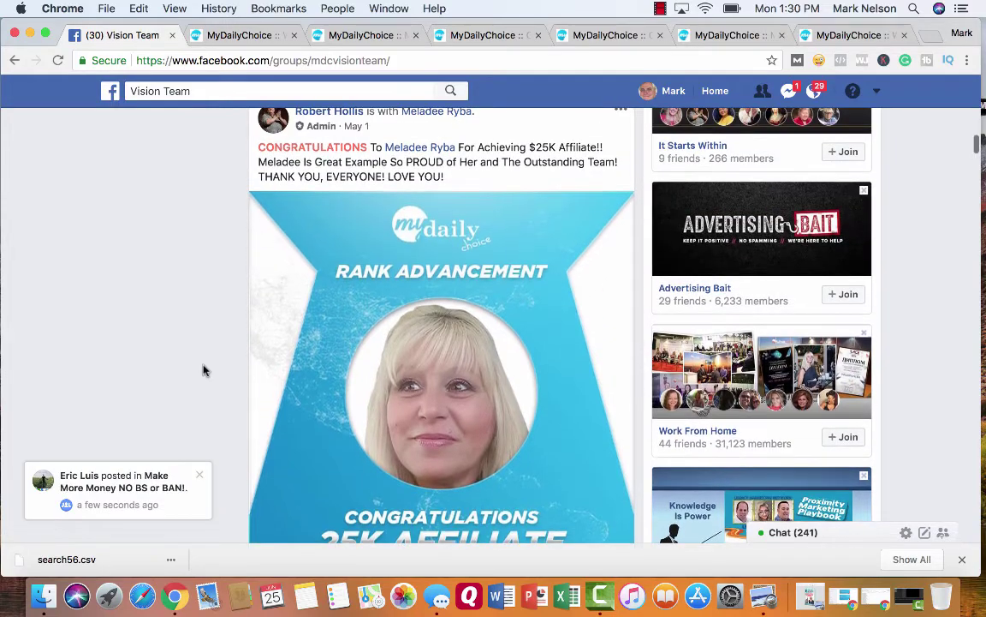
pyautogui.scroll(-6, 204, 370)
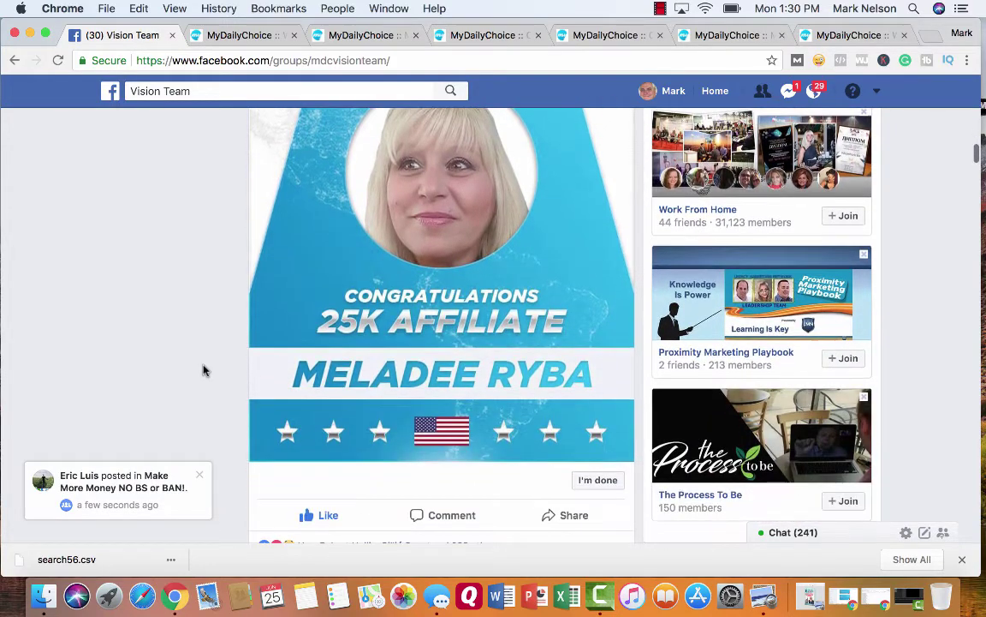
pyautogui.scroll(-9, 204, 370)
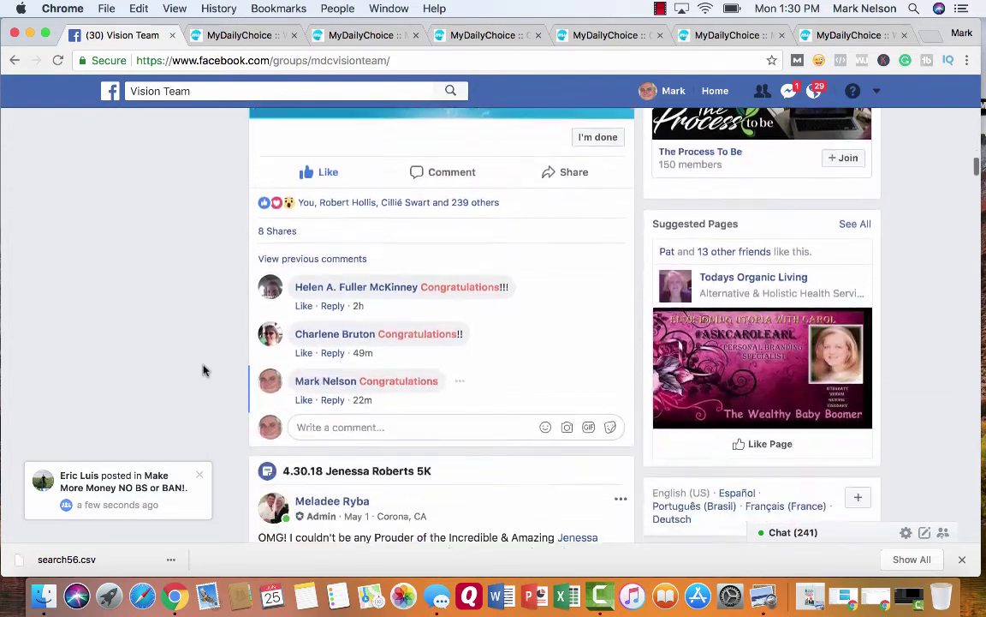
pyautogui.scroll(-5, 204, 370)
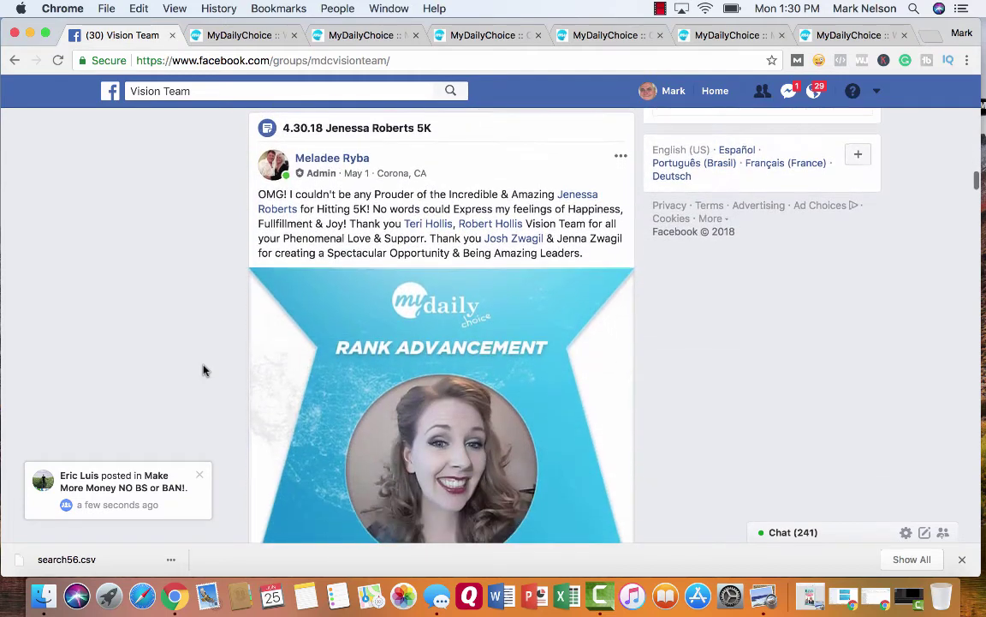
pyautogui.scroll(-3, 203, 370)
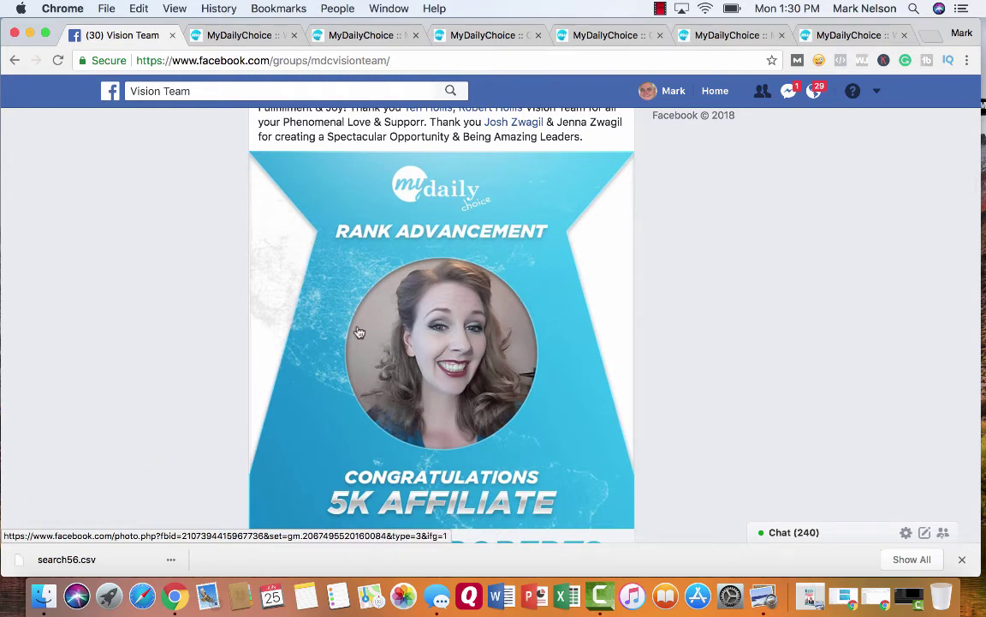
pyautogui.scroll(-5, 266, 363)
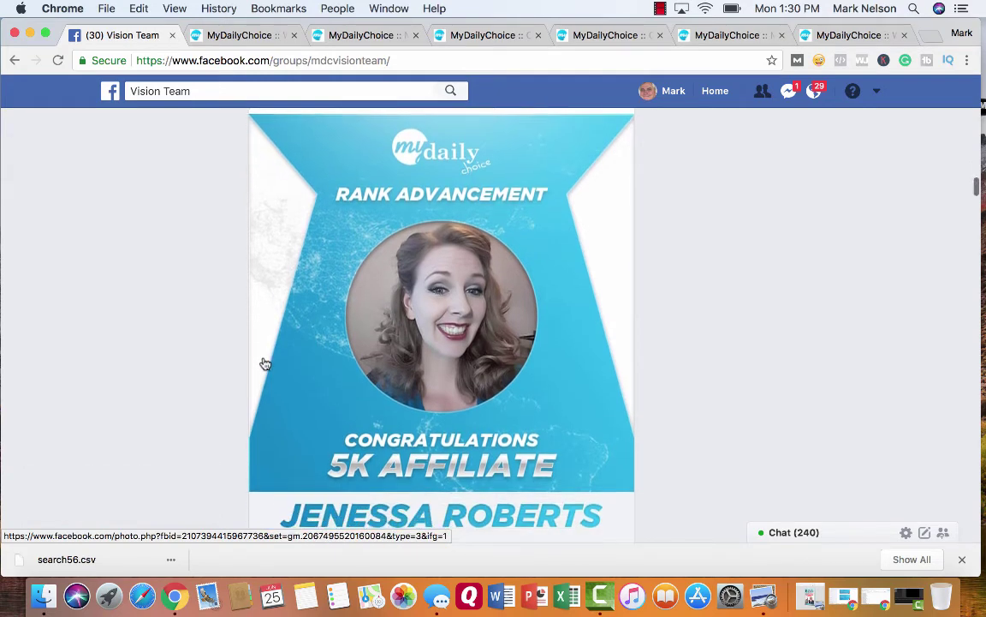
pyautogui.scroll(-5, 262, 364)
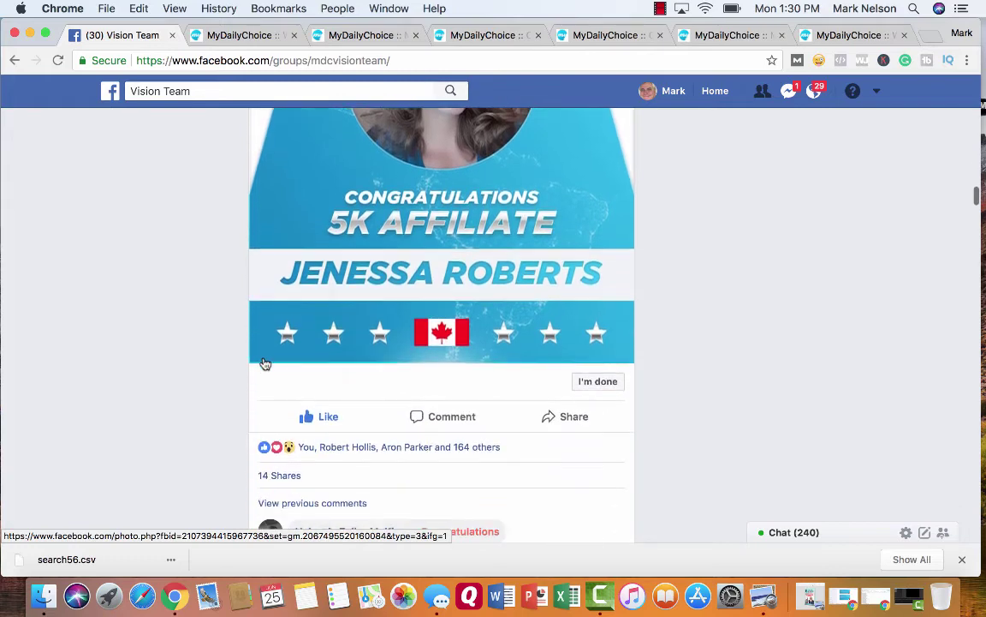
pyautogui.scroll(-9, 214, 365)
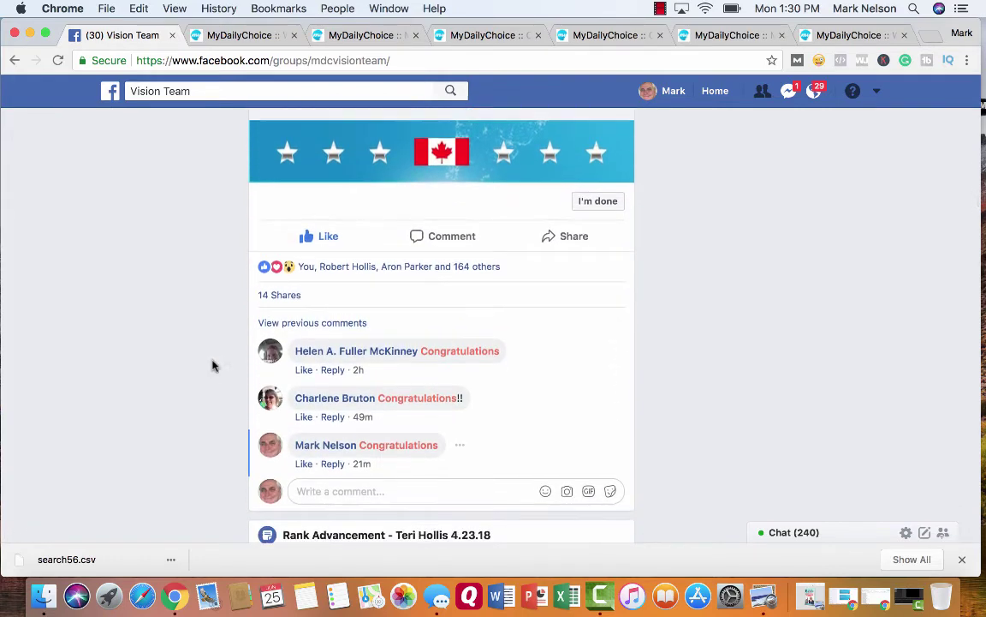
pyautogui.scroll(-1, 214, 366)
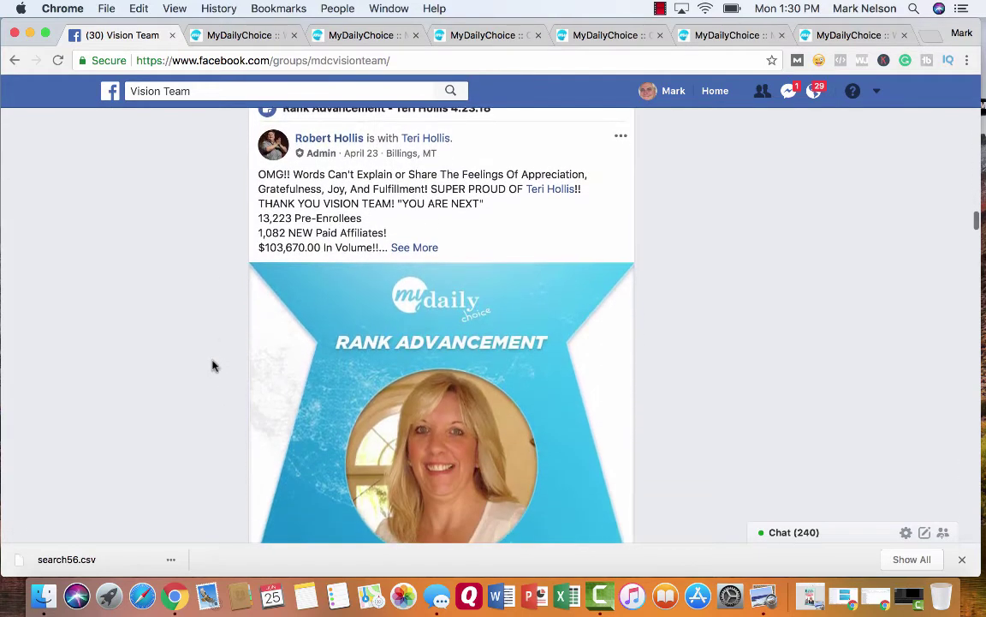
pyautogui.scroll(-4, 444, 438)
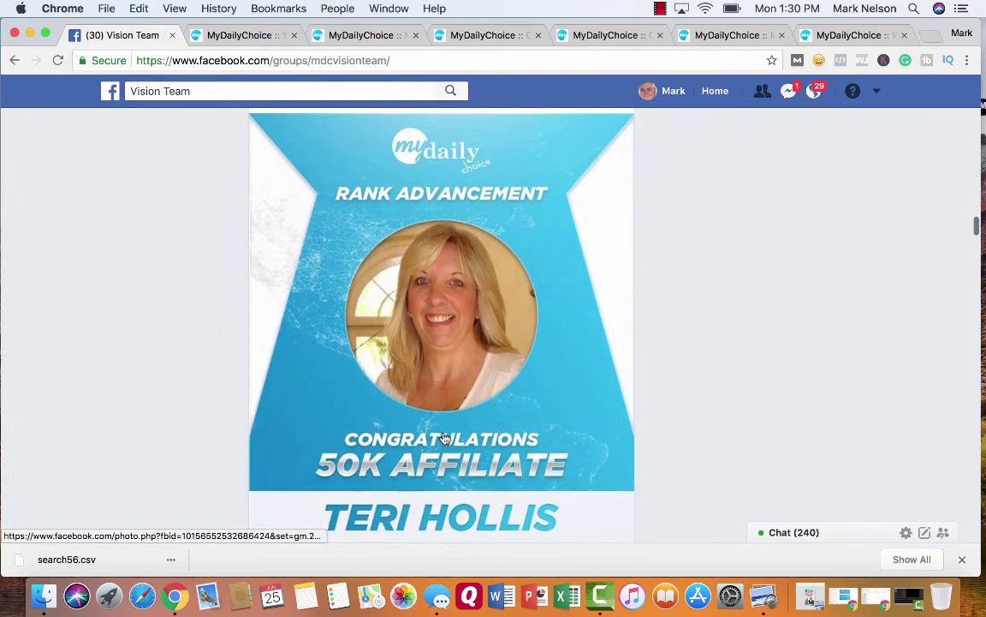
pyautogui.scroll(-13, 190, 388)
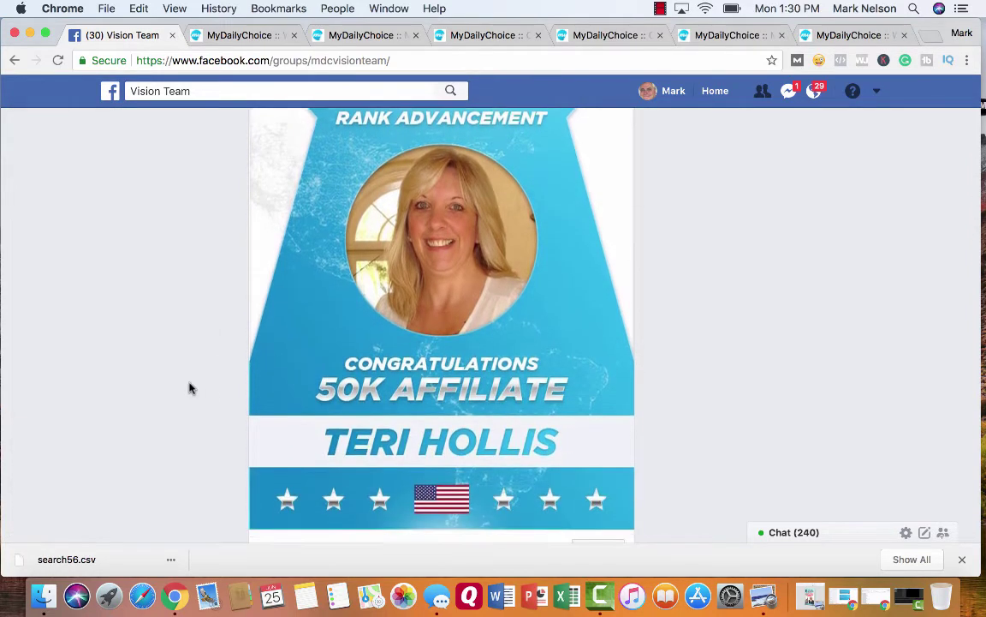
pyautogui.scroll(-9, 190, 388)
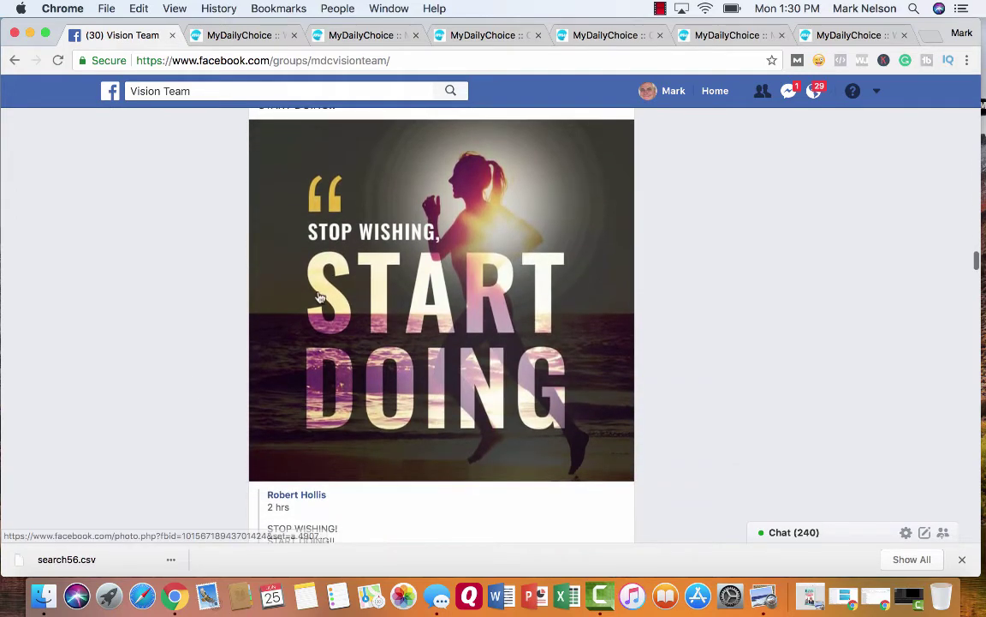
pyautogui.scroll(-14, 192, 360)
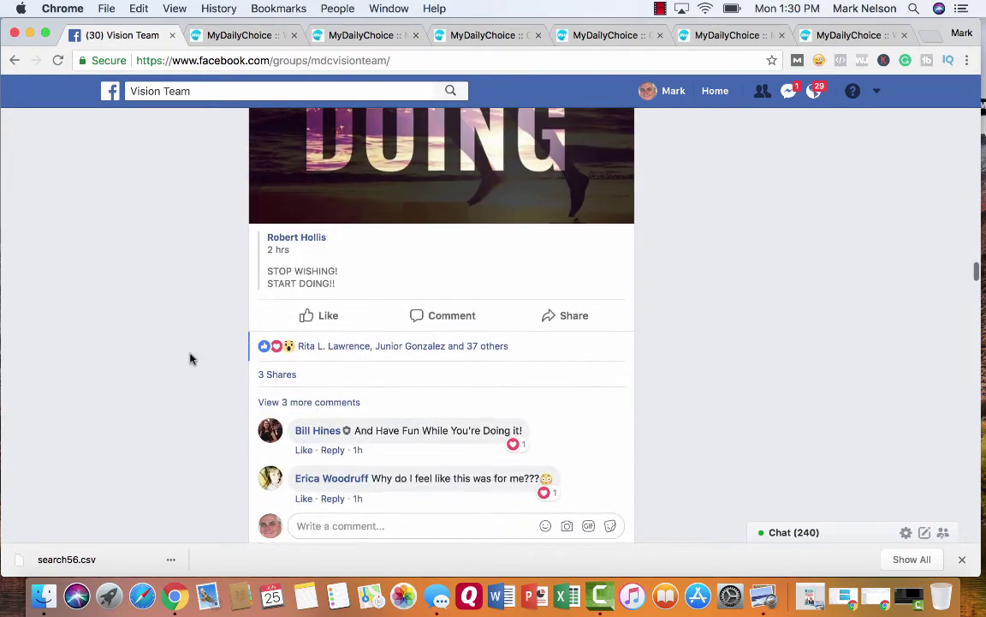
pyautogui.scroll(-6, 190, 360)
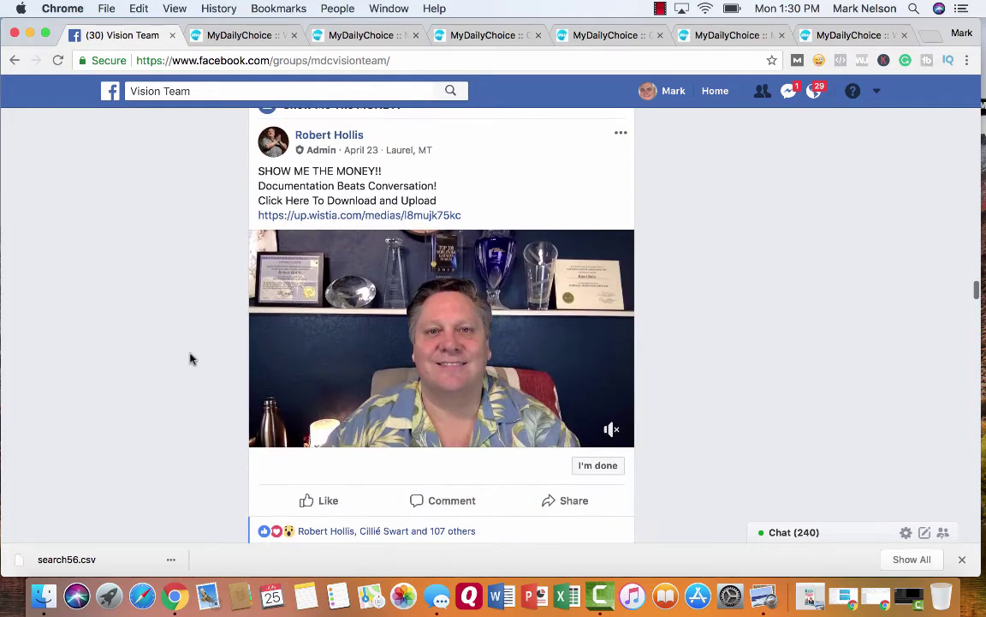
pyautogui.scroll(2, 189, 356)
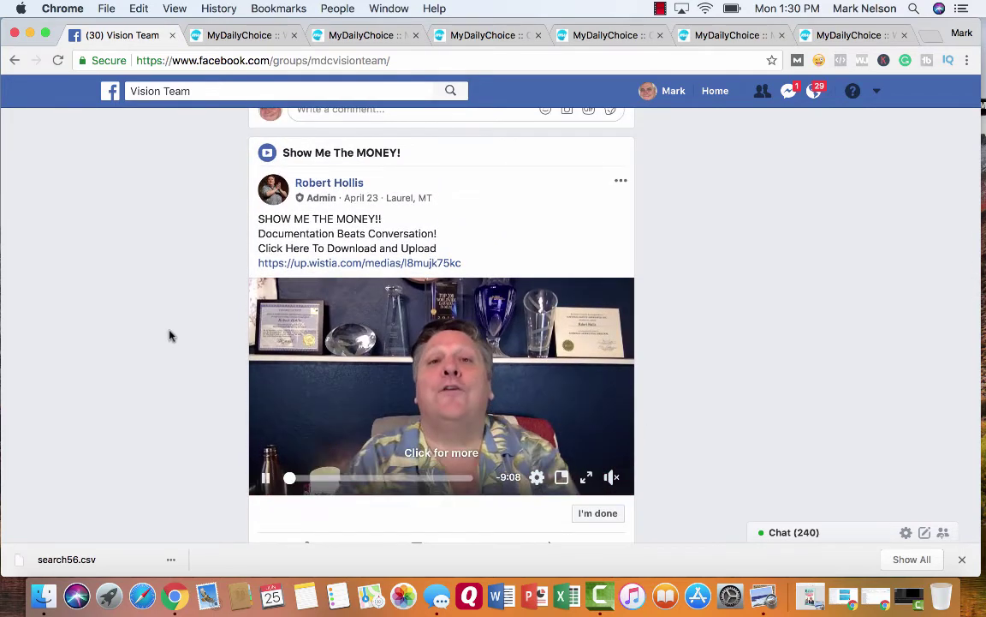
pyautogui.scroll(1, 170, 335)
pyautogui.scroll(-2, 169, 335)
pyautogui.scroll(-6, 170, 335)
pyautogui.scroll(20, 170, 335)
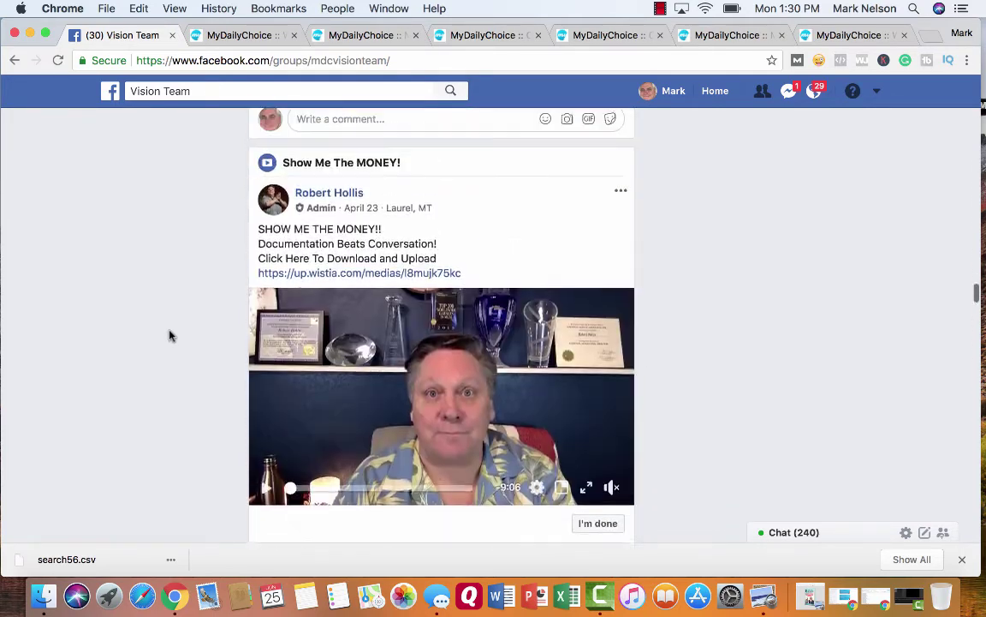
pyautogui.scroll(20, 170, 335)
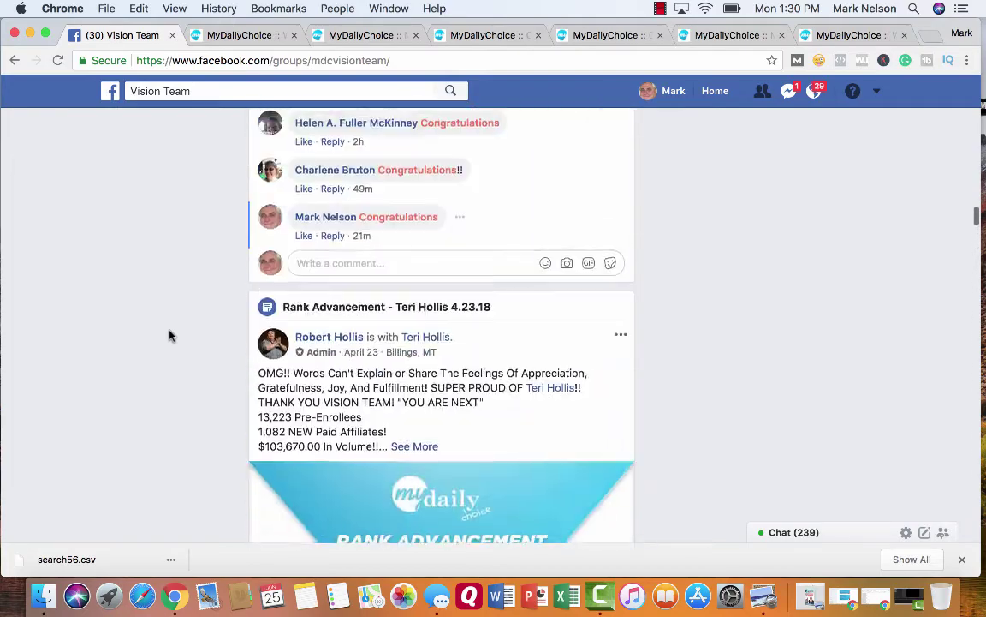
pyautogui.scroll(20, 170, 335)
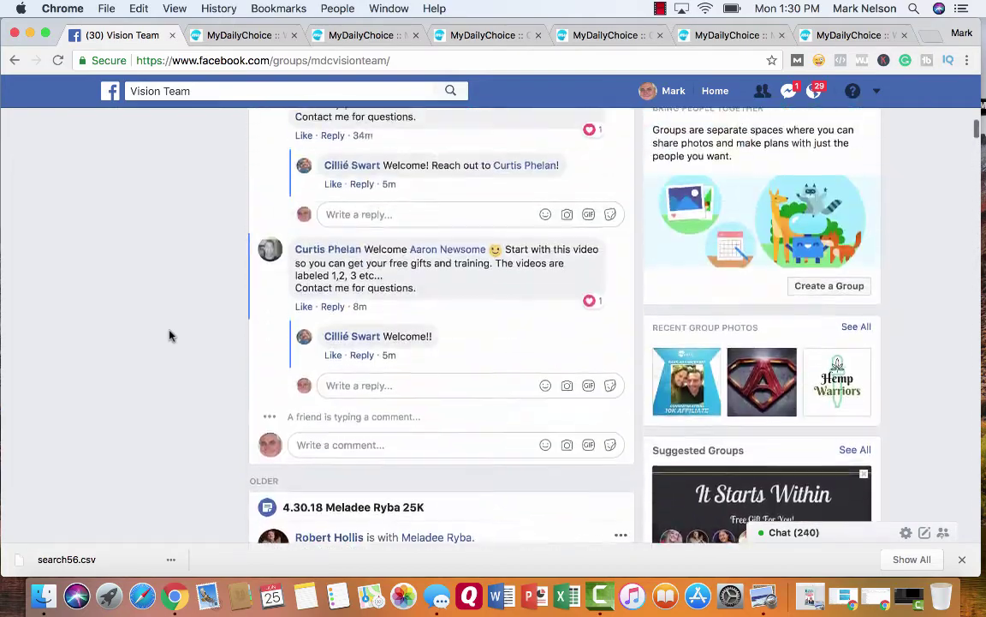
pyautogui.scroll(10, 170, 335)
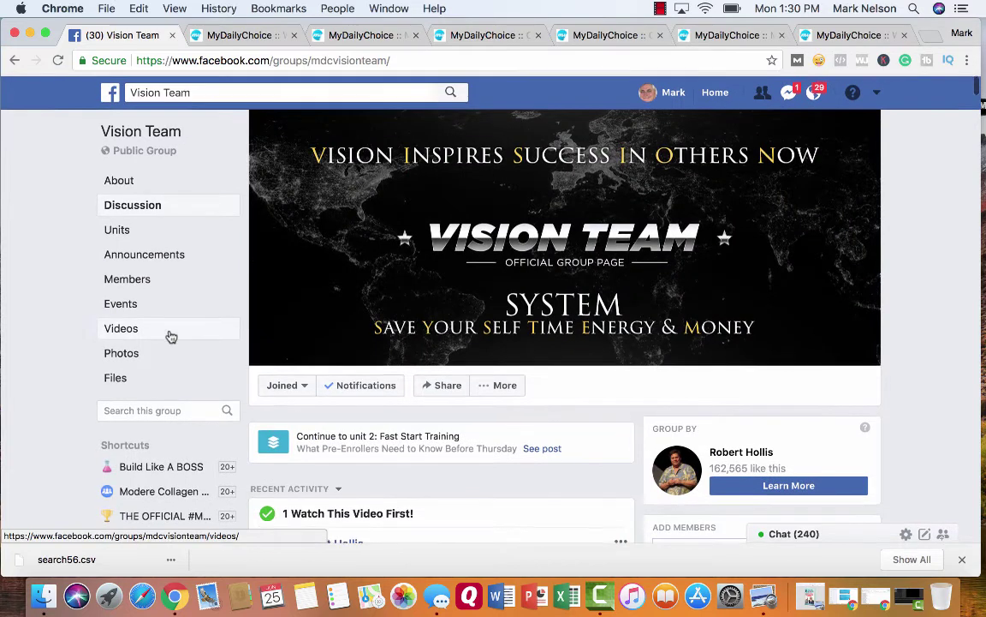
# - Open the group's Files list and browse docs like 'How Is That Working?.pdf' and 'TESTIMONIALS!'
pyautogui.click(119, 378)
pyautogui.press('super+l')
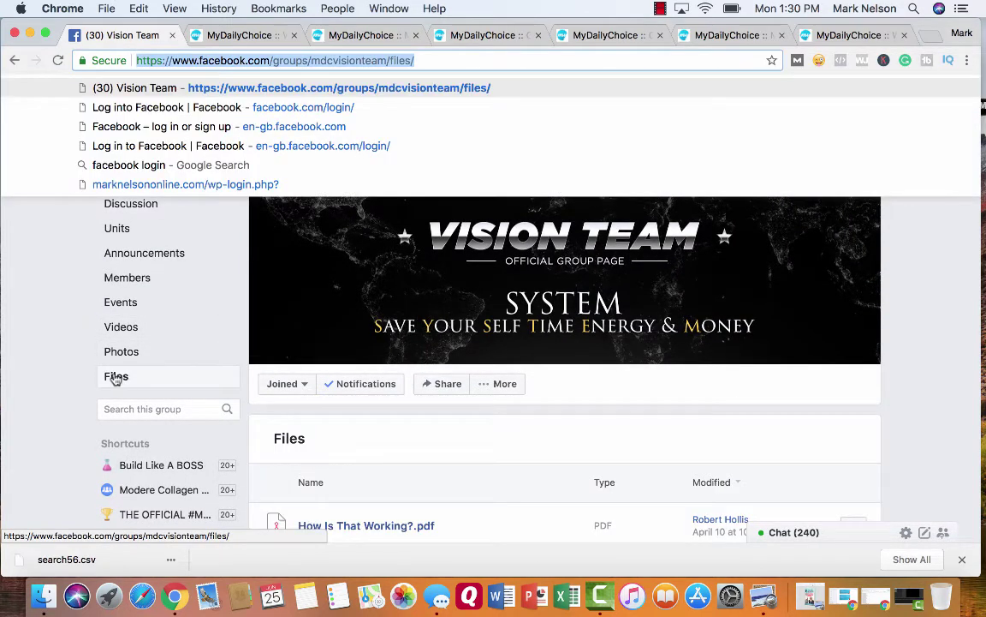
pyautogui.scroll(-2, 572, 429)
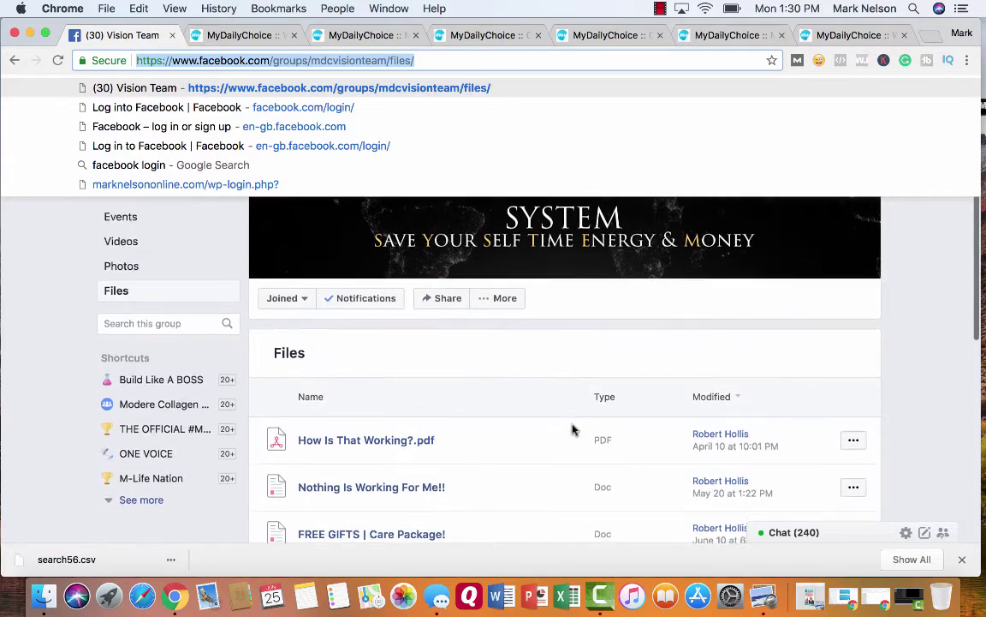
pyautogui.scroll(-5, 572, 429)
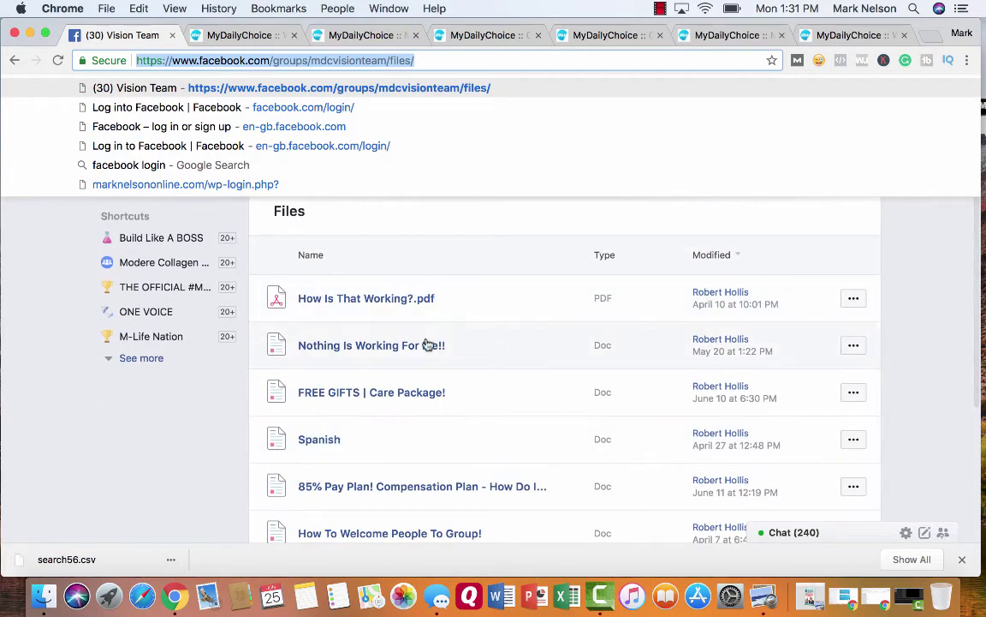
pyautogui.scroll(-2, 536, 374)
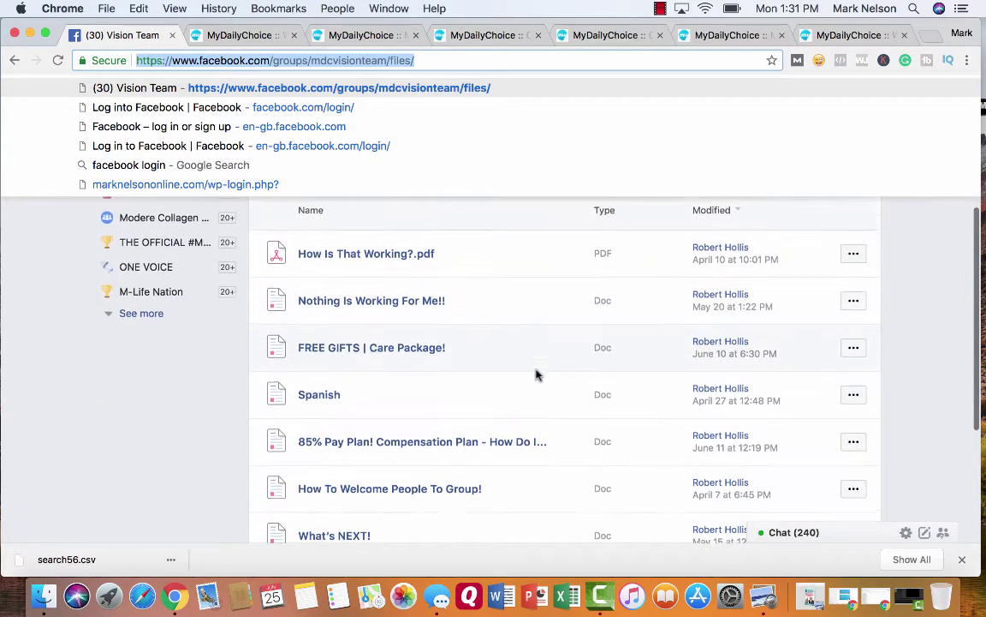
pyautogui.scroll(-1, 536, 374)
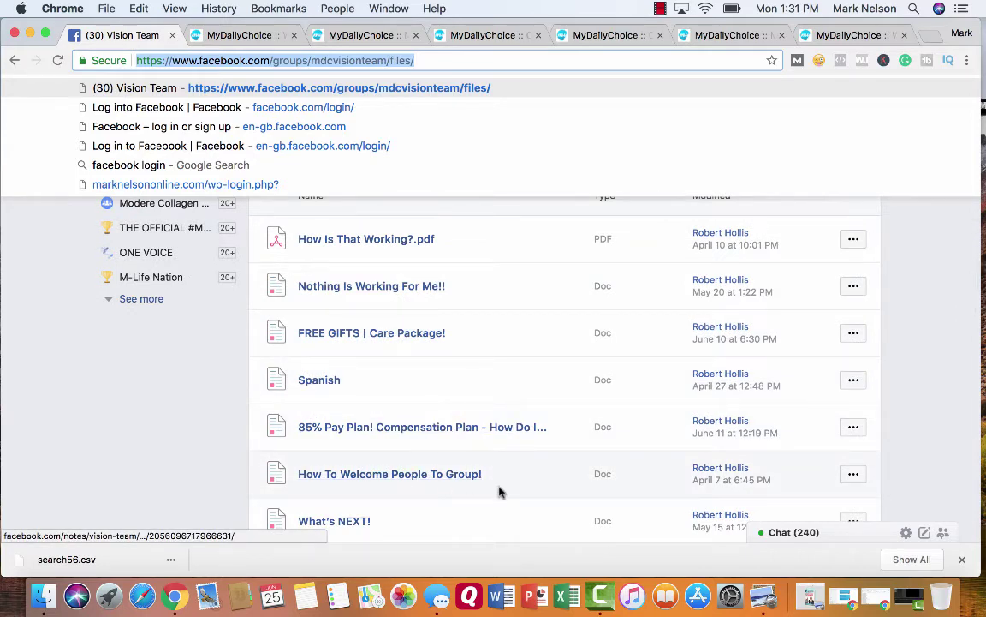
pyautogui.scroll(-3, 501, 484)
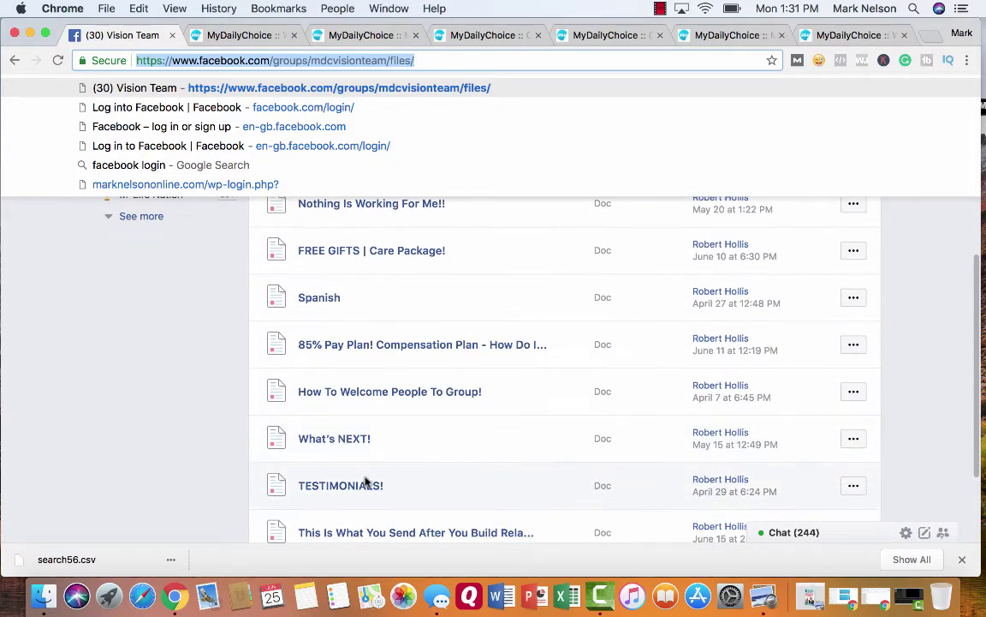
pyautogui.scroll(-2, 458, 464)
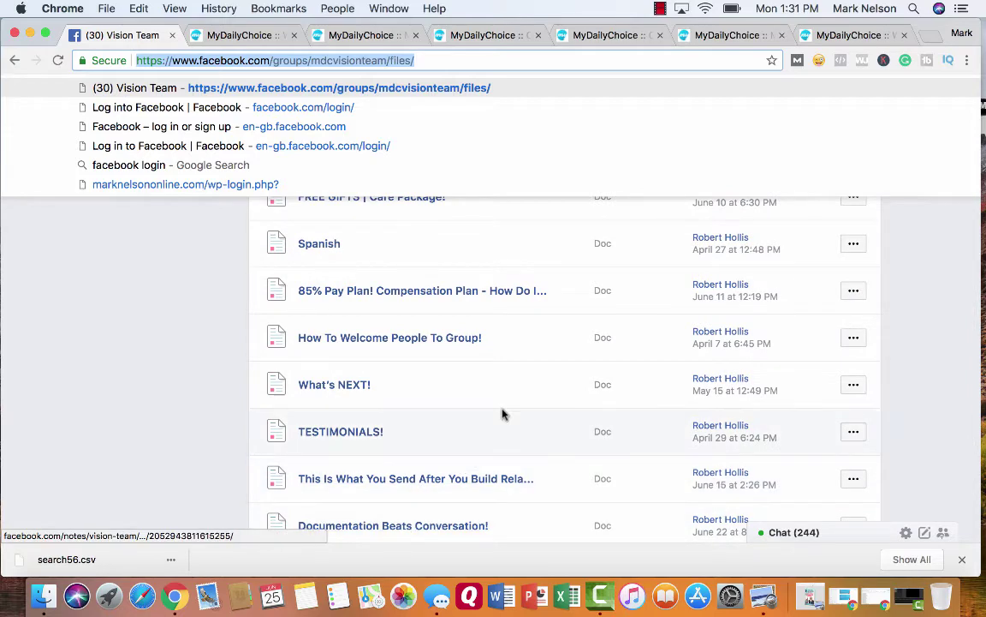
pyautogui.scroll(-3, 517, 376)
pyautogui.scroll(10, 517, 392)
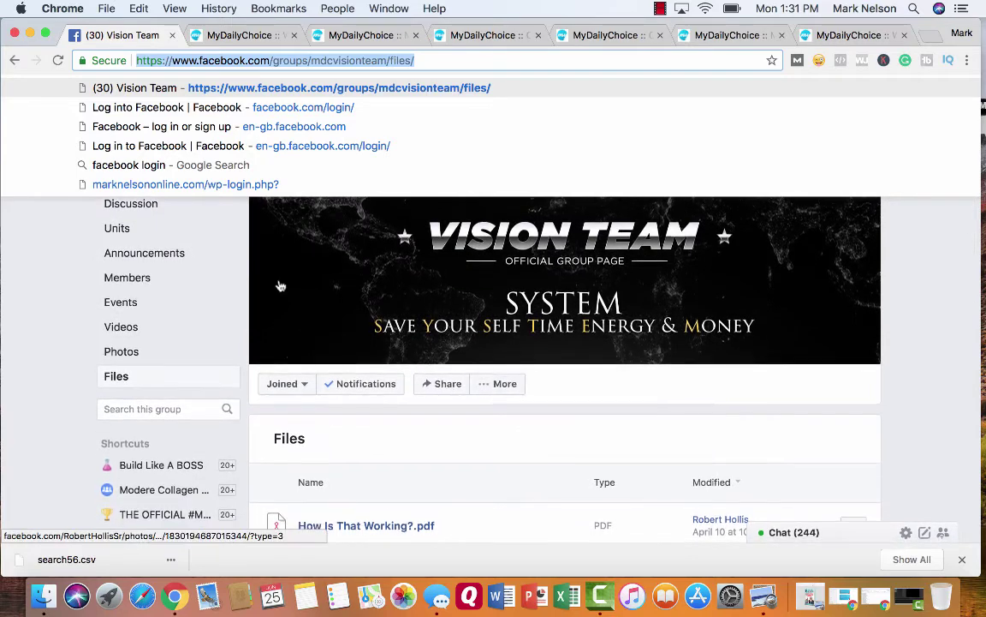
# - Open the Vision Team Units training section and begin scrolling through the early units
pyautogui.click(116, 229)
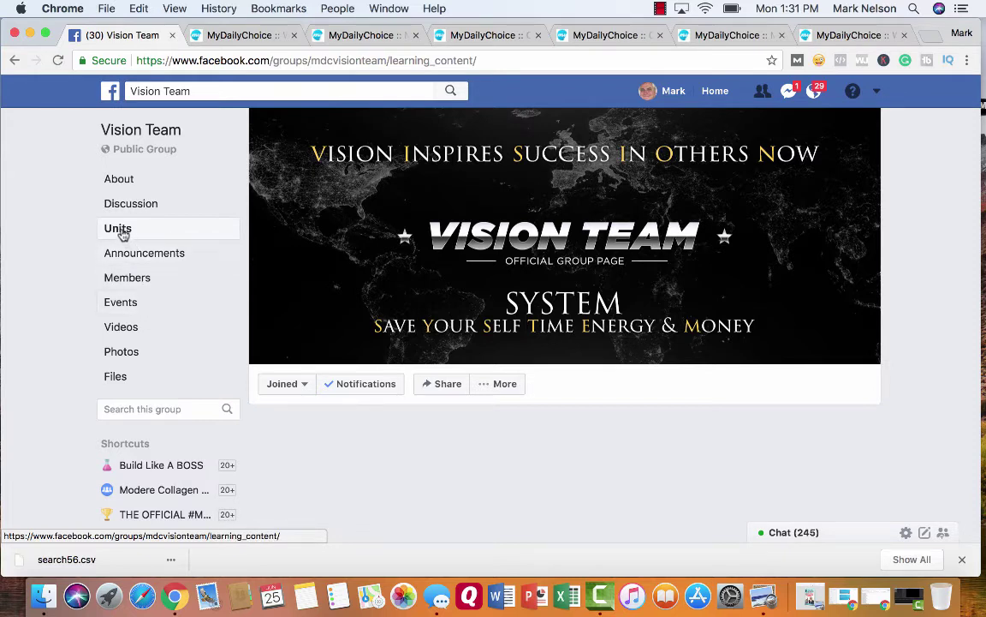
pyautogui.click(121, 229)
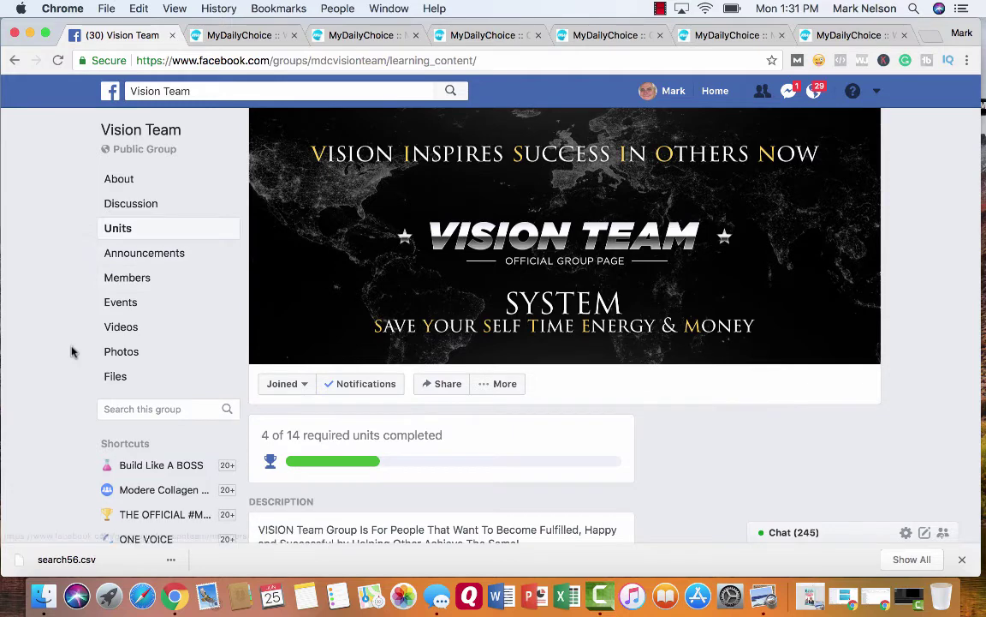
pyautogui.scroll(-5, 72, 351)
pyautogui.scroll(-3, 72, 354)
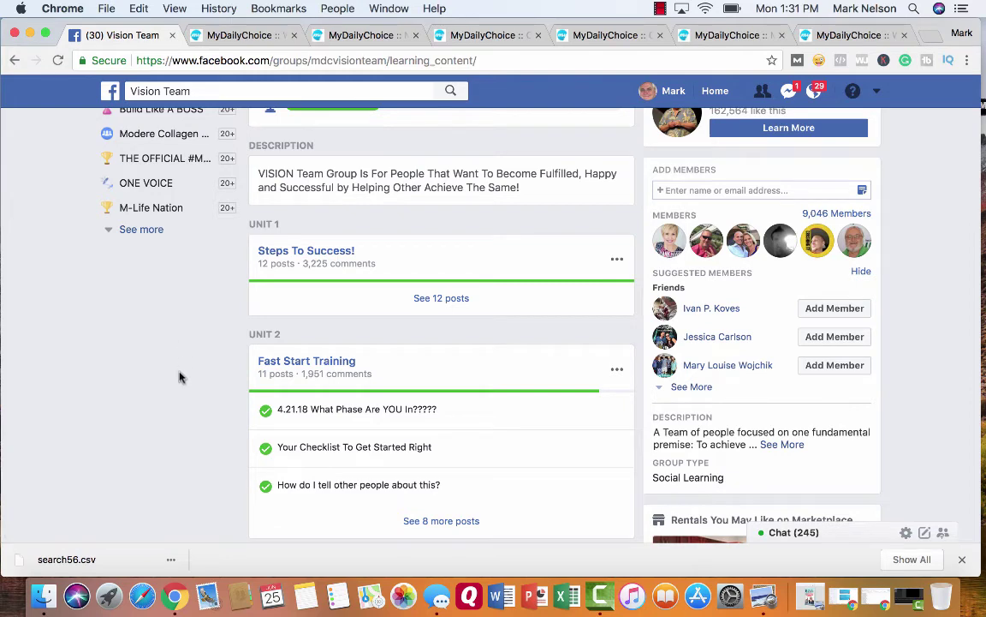
pyautogui.scroll(-2, 217, 382)
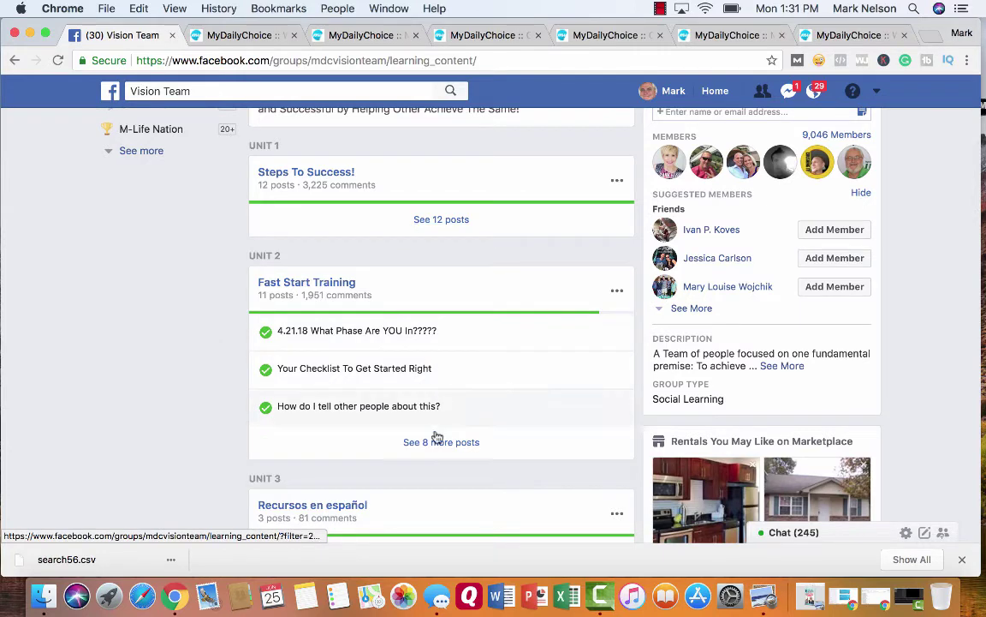
pyautogui.scroll(-4, 210, 420)
pyautogui.scroll(-1, 219, 438)
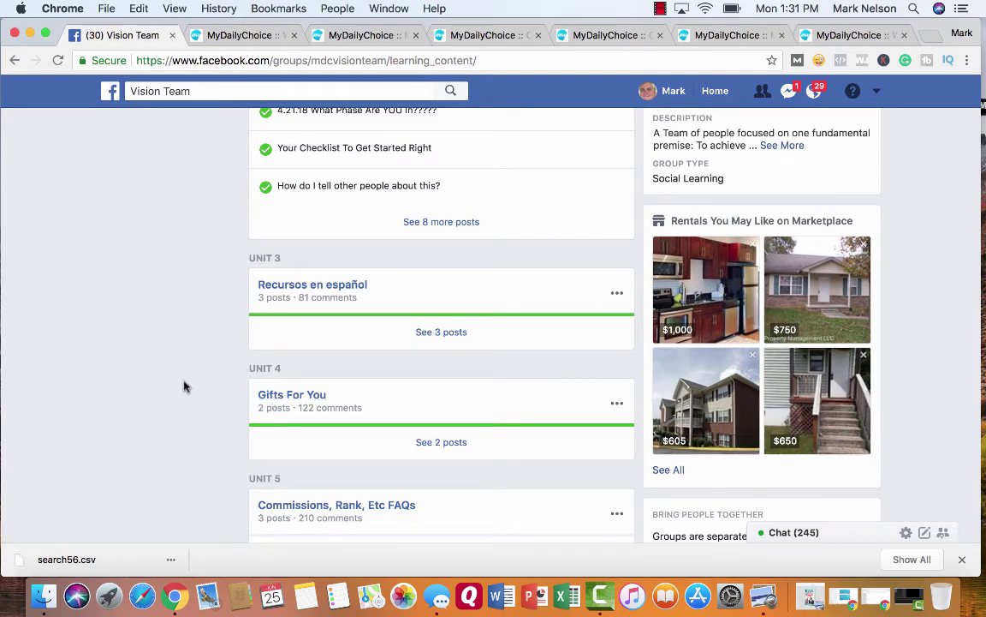
# - Scroll down to Unit 7 'Additional Training & Helps' and Unit 8 'Weekly Mastermind Training'
pyautogui.scroll(-5, 183, 386)
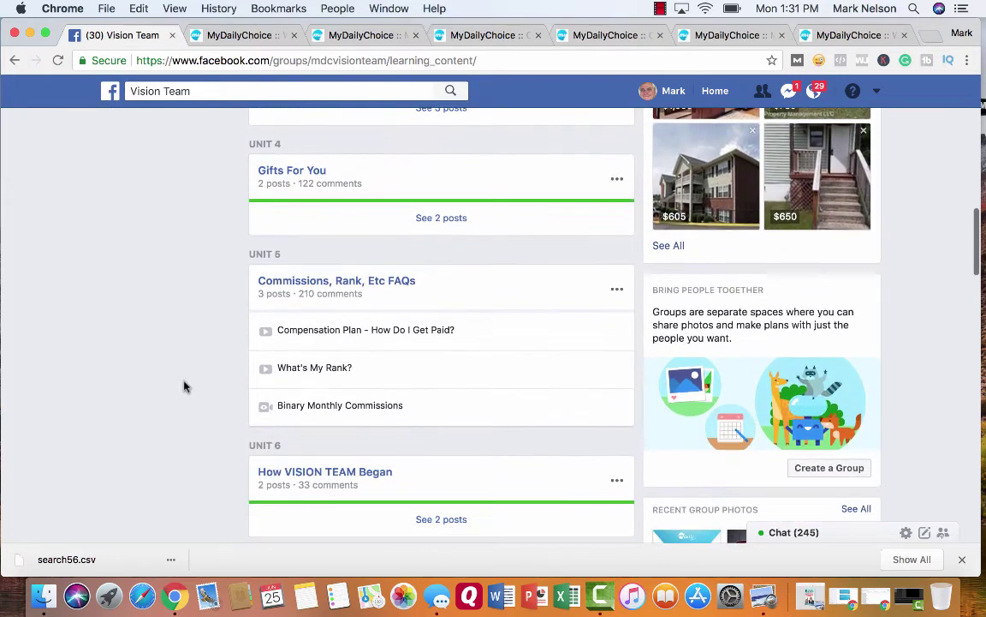
pyautogui.scroll(-2, 183, 386)
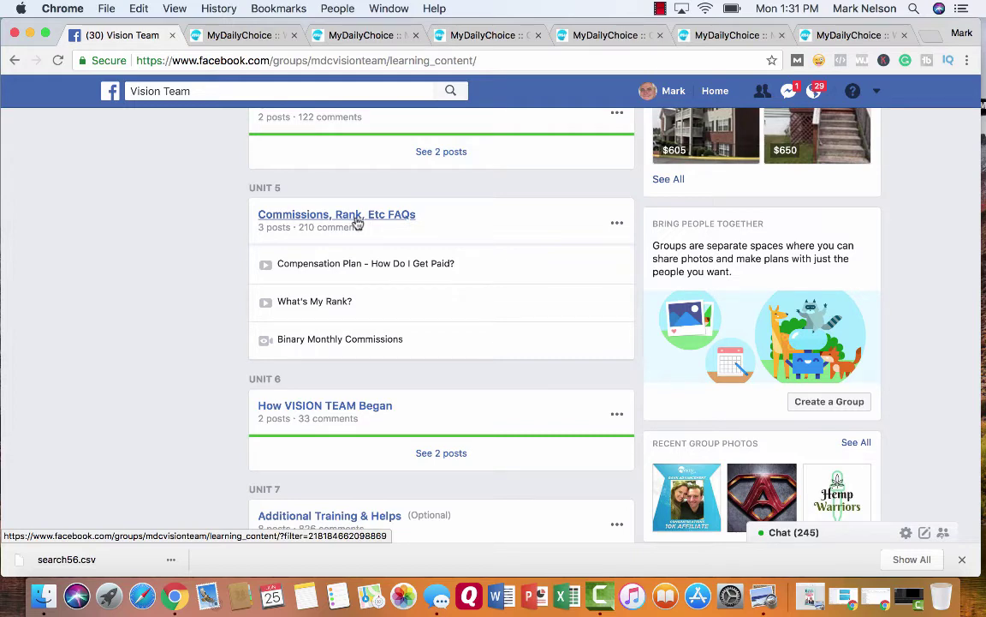
pyautogui.scroll(-2, 213, 274)
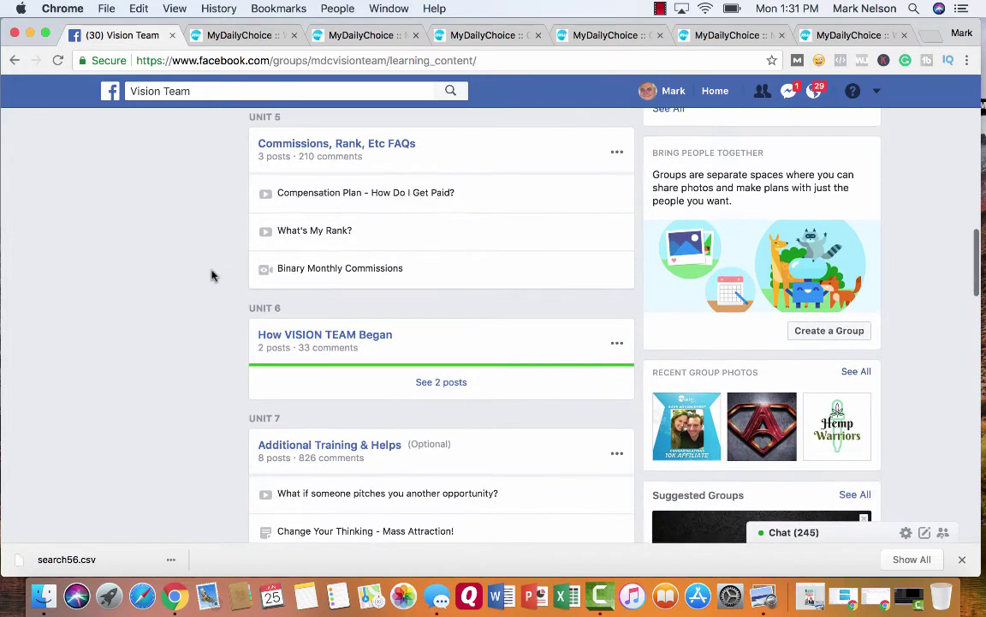
pyautogui.scroll(-1, 213, 274)
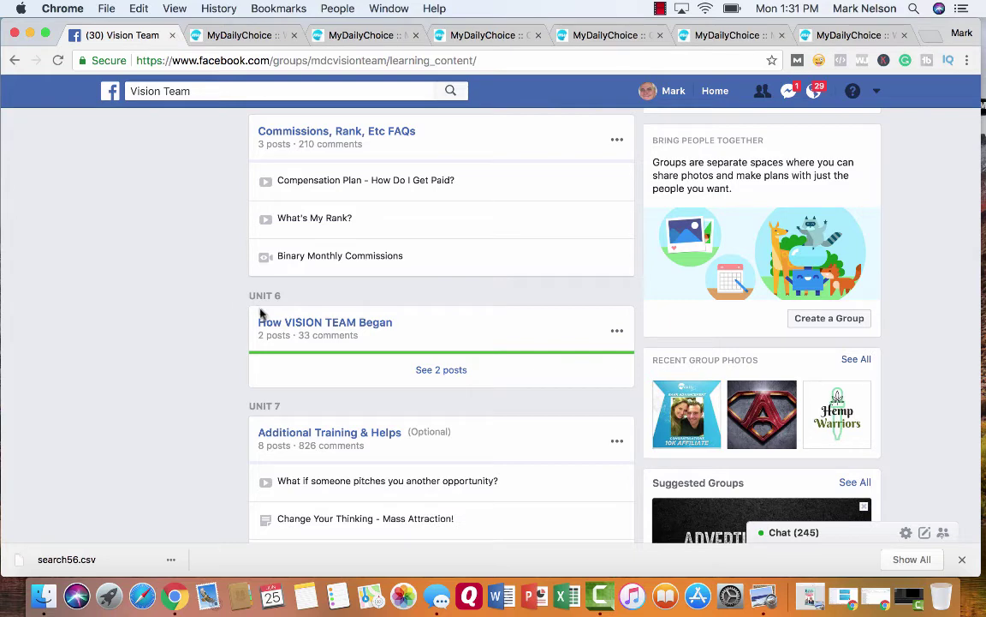
pyautogui.scroll(-1, 189, 345)
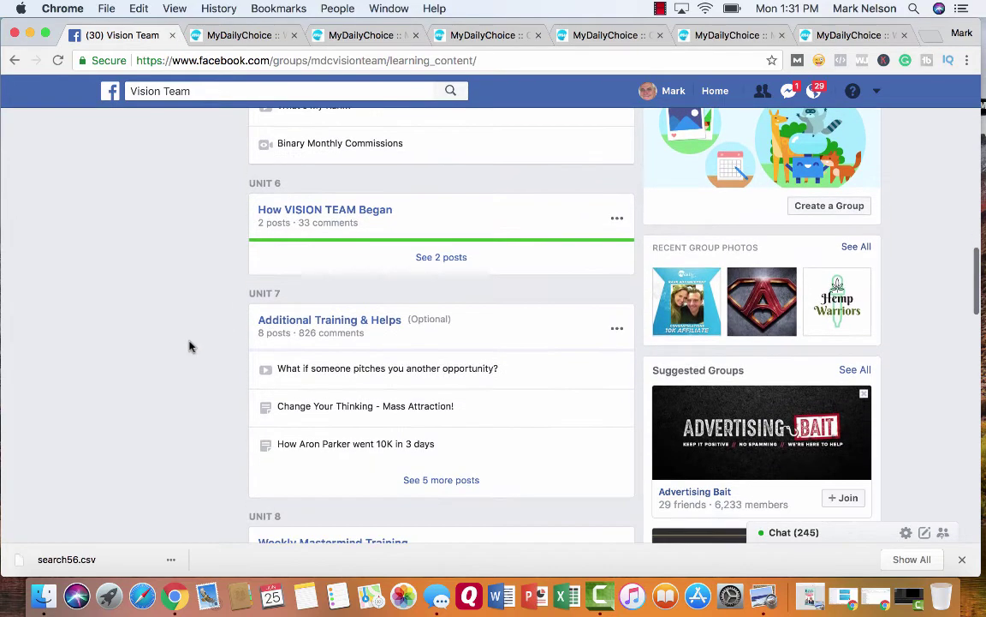
pyautogui.scroll(-3, 190, 346)
pyautogui.scroll(1, 189, 346)
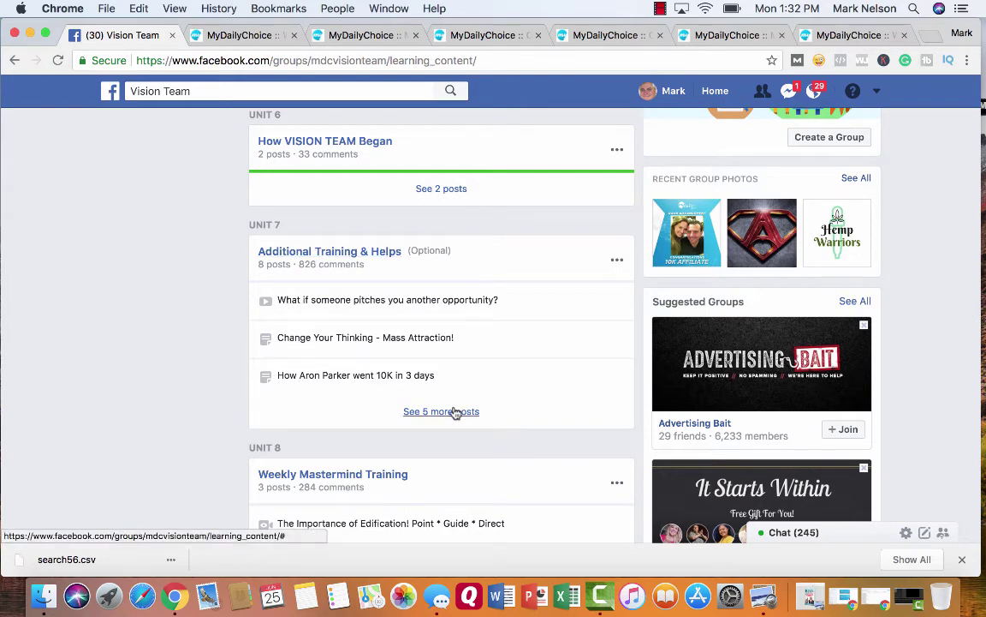
# - Scroll through Units 8–15 to 'Online Systems To Grow Your Business', then back up toward the banner
pyautogui.scroll(-5, 218, 400)
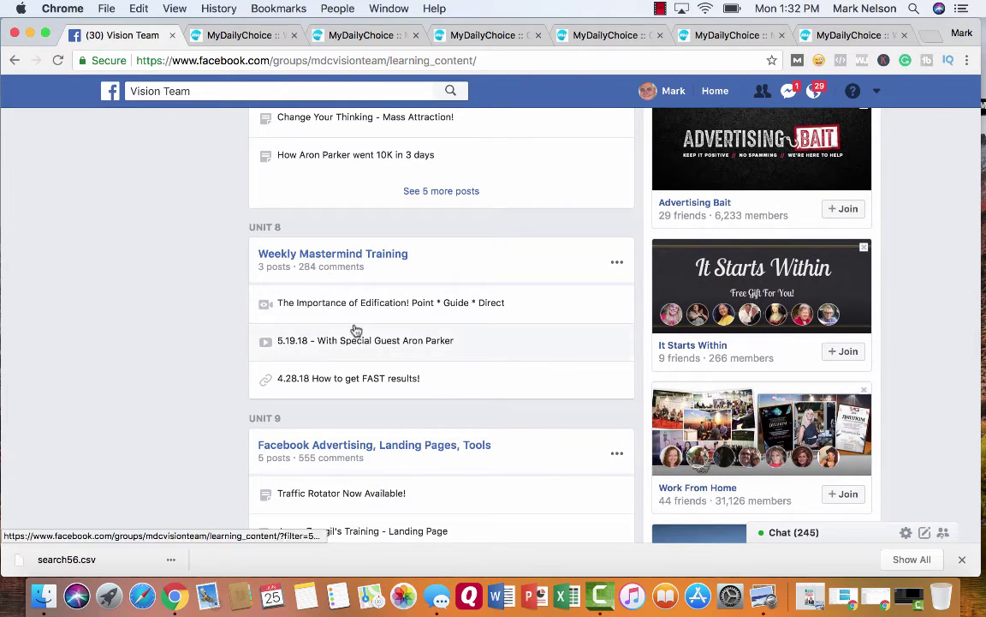
pyautogui.scroll(-4, 209, 385)
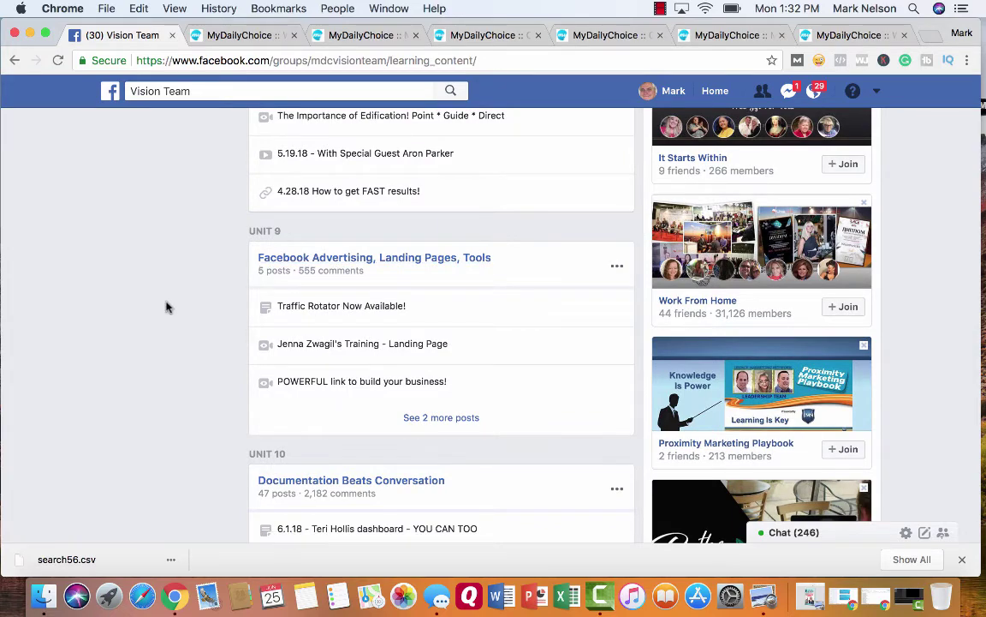
pyautogui.scroll(-2, 167, 306)
pyautogui.scroll(-4, 167, 305)
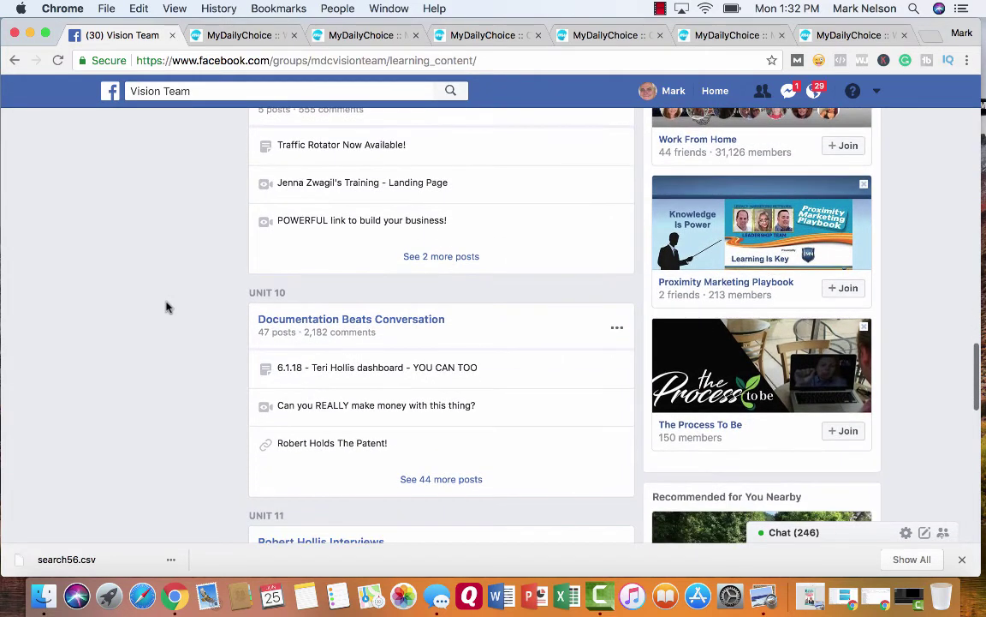
pyautogui.scroll(-2, 167, 306)
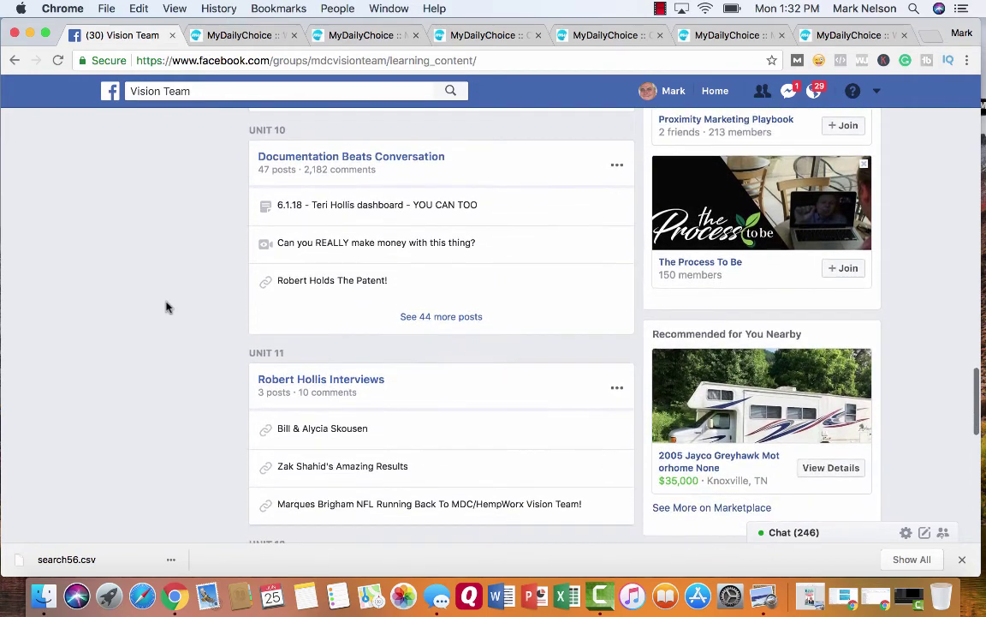
pyautogui.scroll(-5, 199, 261)
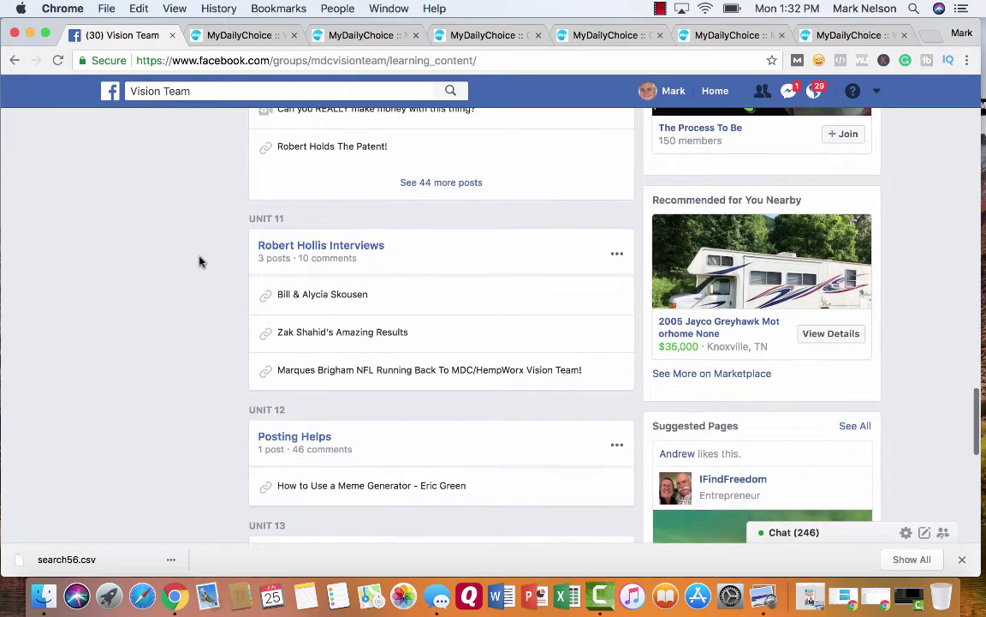
pyautogui.scroll(-3, 199, 261)
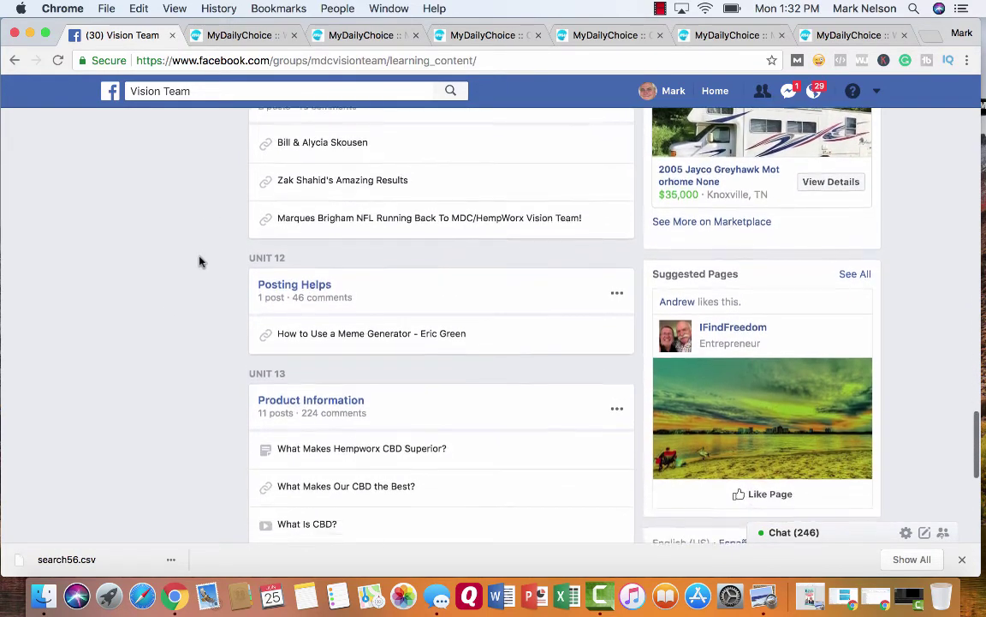
pyautogui.scroll(-2, 200, 262)
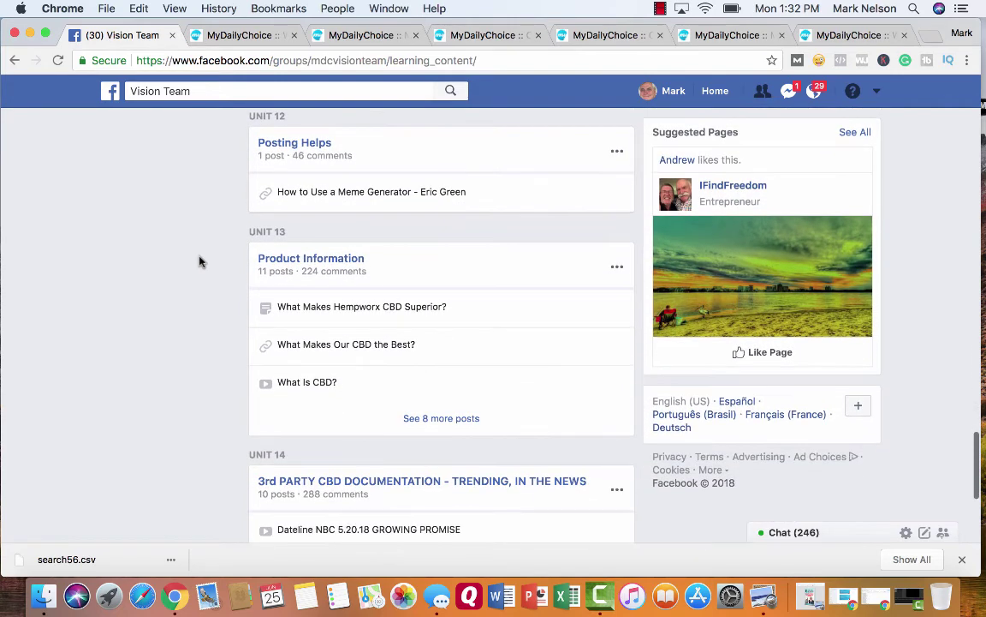
pyautogui.scroll(-3, 199, 261)
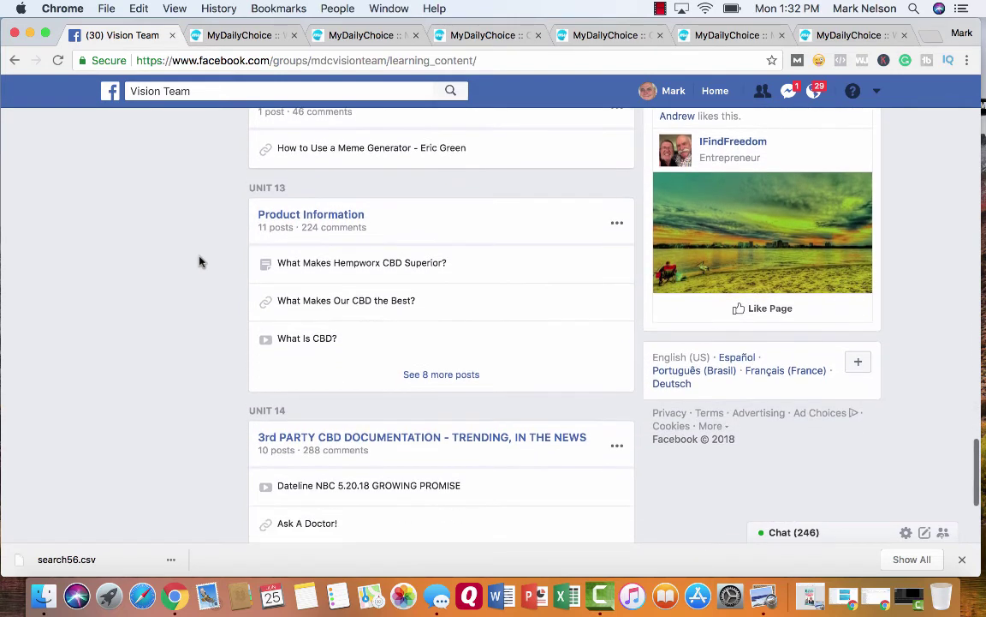
pyautogui.scroll(-1, 200, 259)
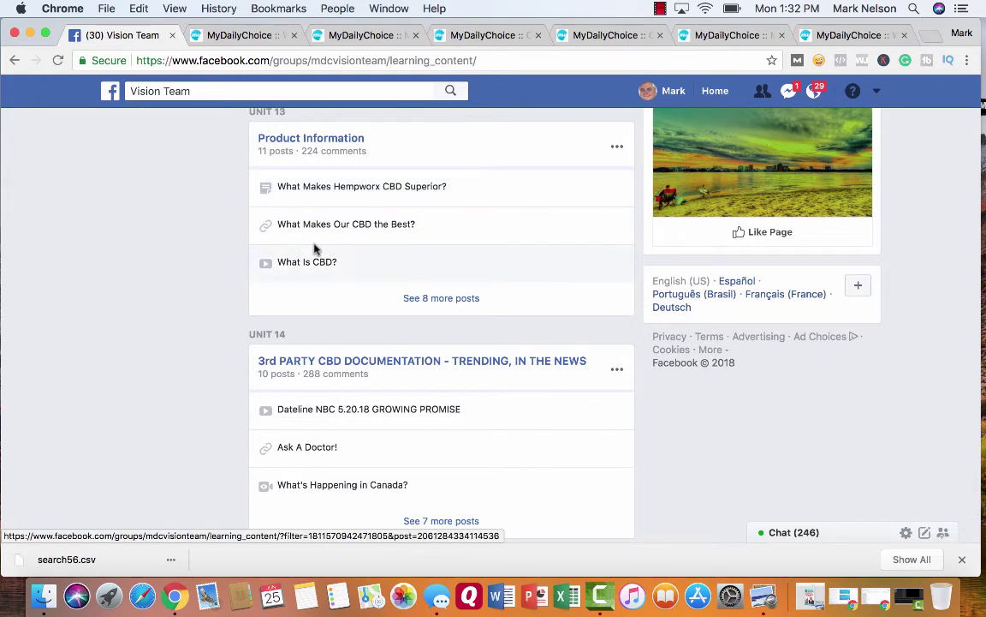
pyautogui.scroll(-5, 181, 324)
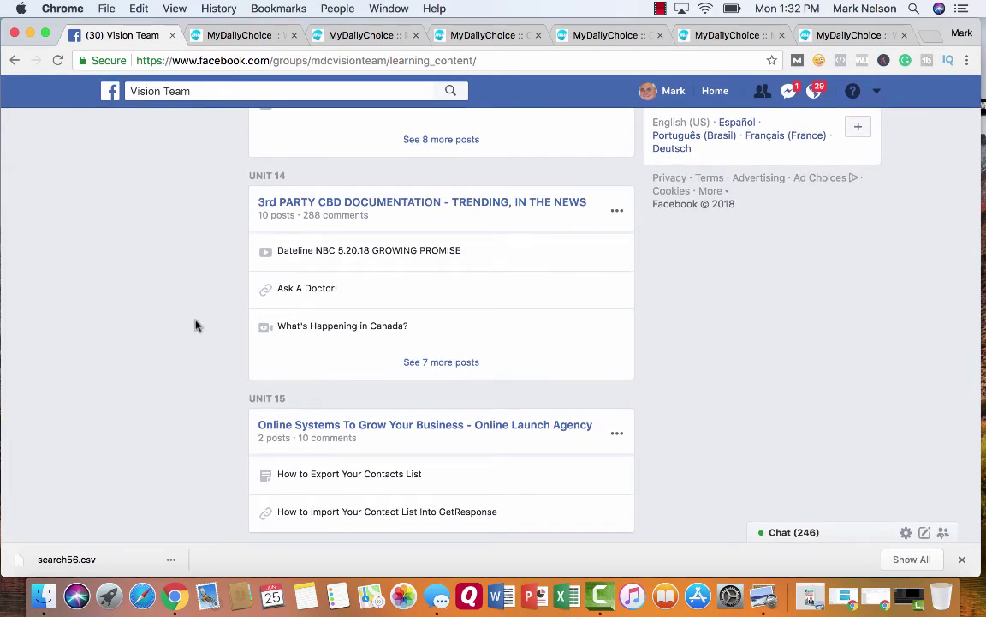
pyautogui.scroll(5, 196, 325)
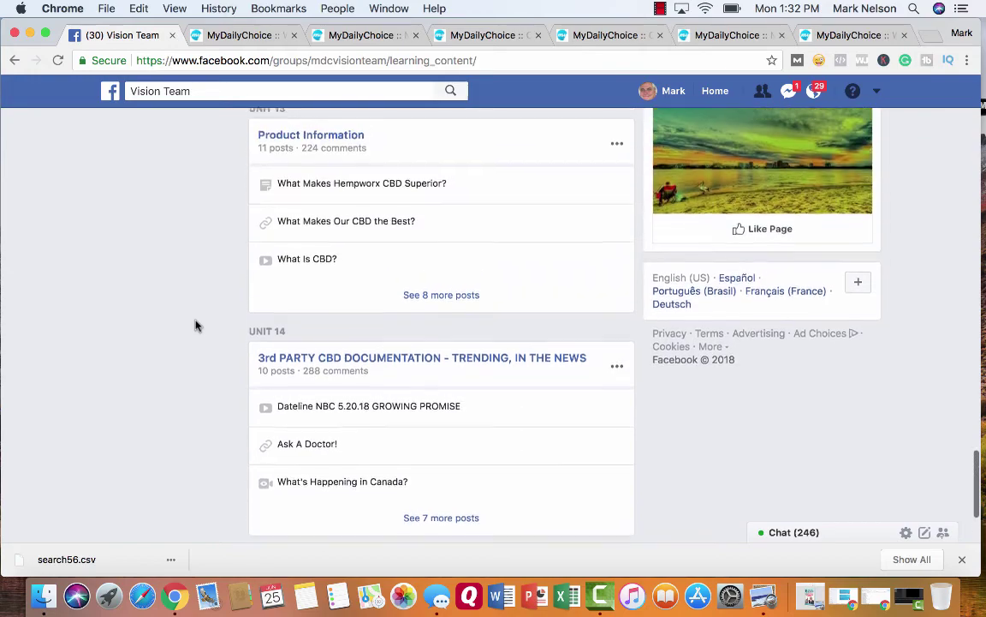
pyautogui.scroll(20, 195, 326)
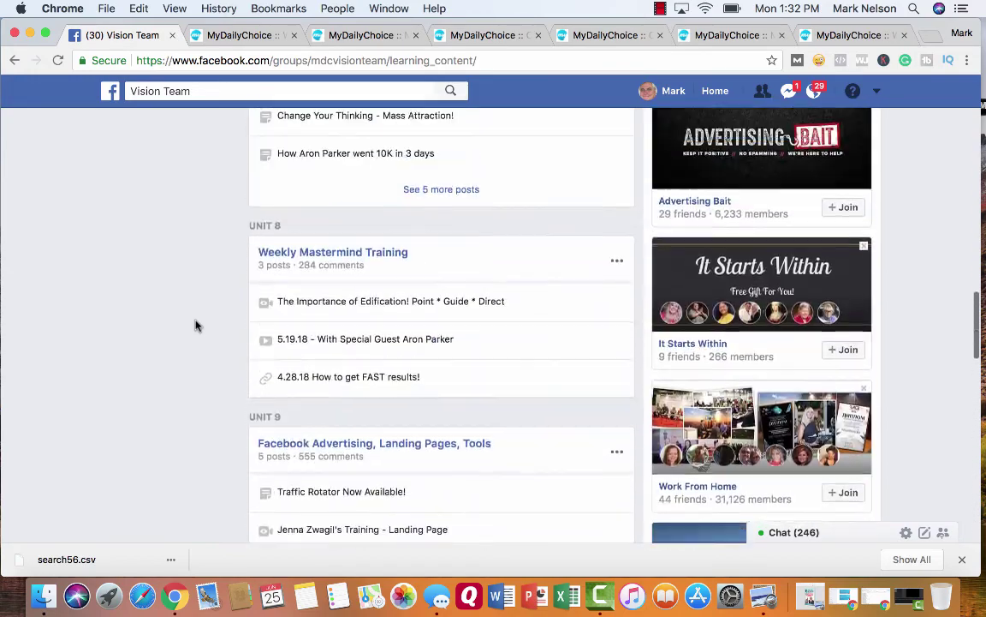
pyautogui.scroll(10, 196, 325)
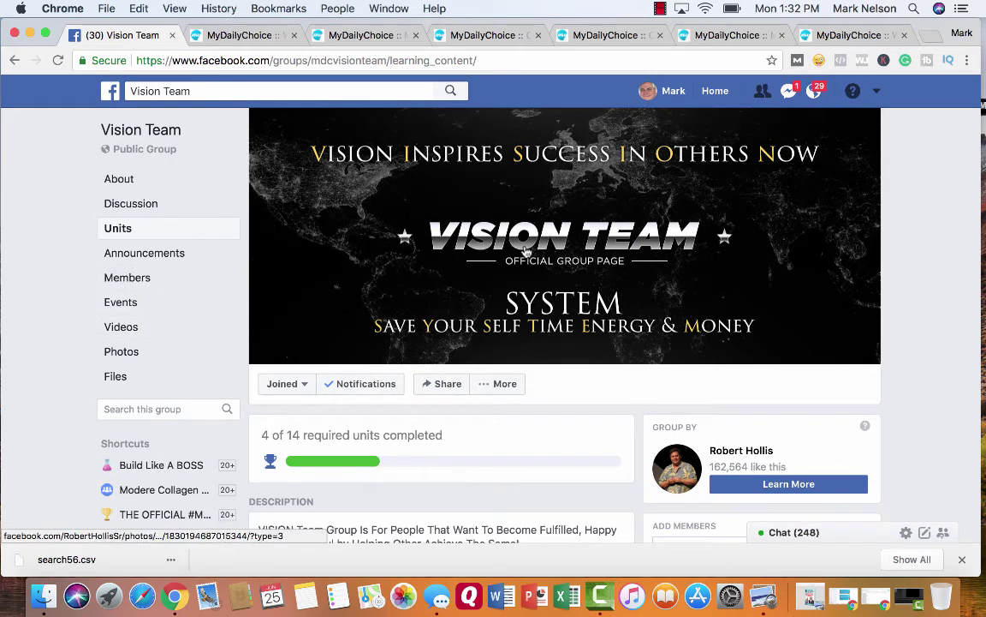
pyautogui.moveTo(731, 455)
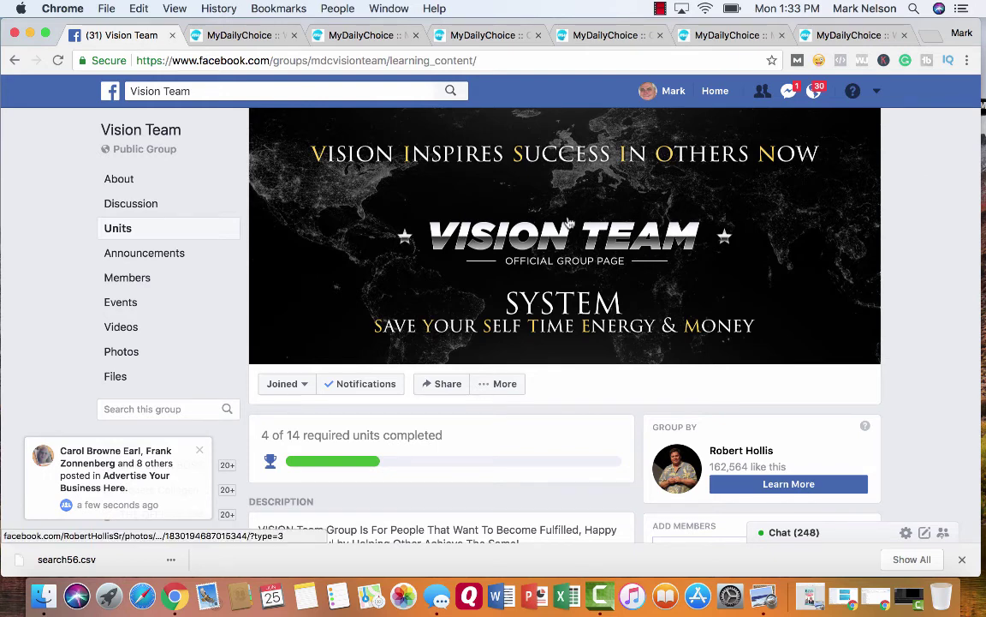
pyautogui.scroll(-1, 570, 222)
pyautogui.scroll(1, 569, 222)
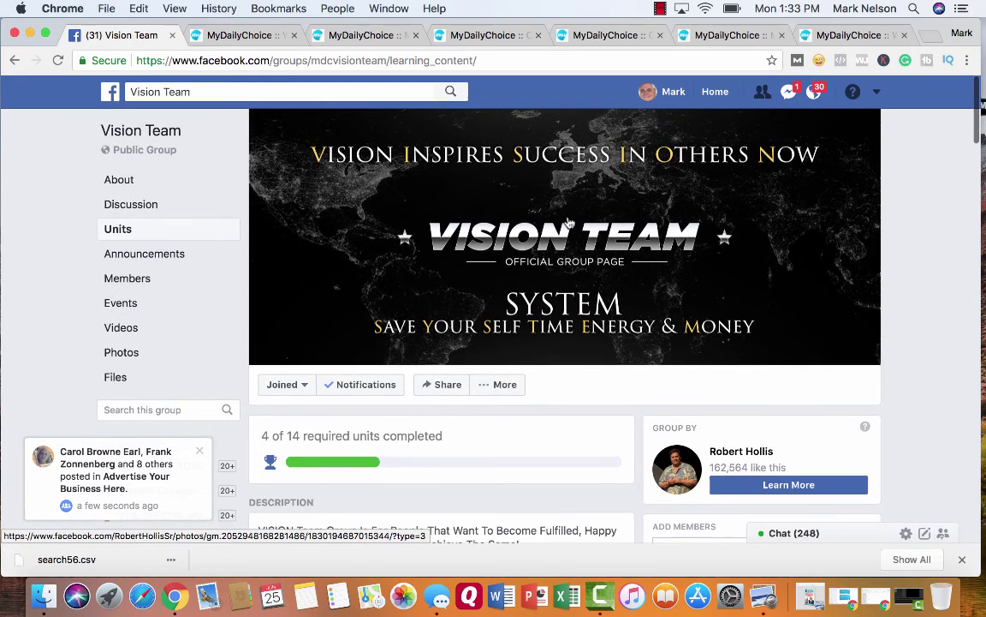
# - In a new tab, enter the user's personal website address ending in /freetour
pyautogui.click(932, 39)
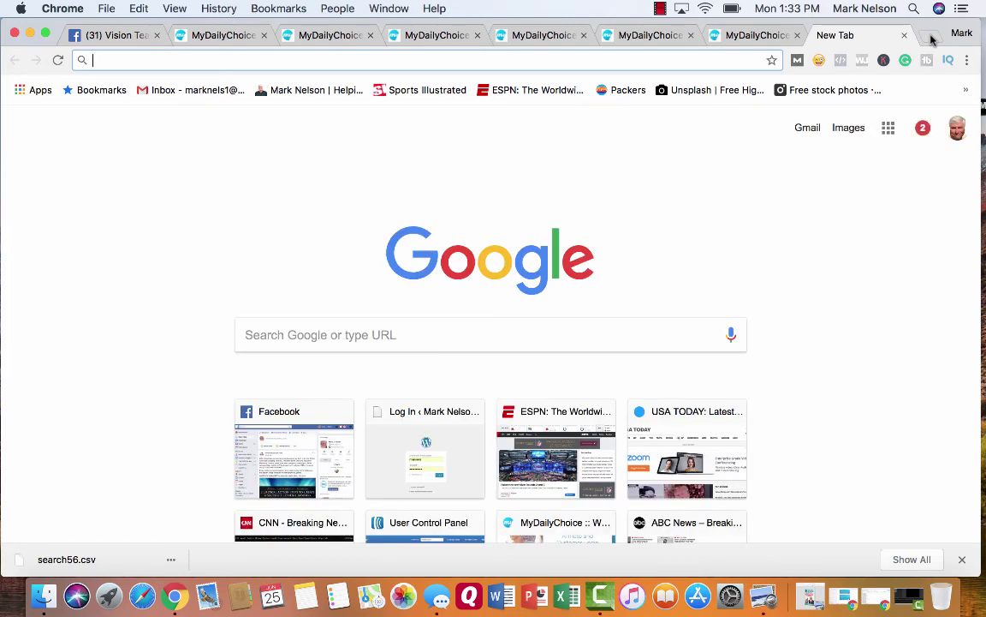
pyautogui.write('Ma')
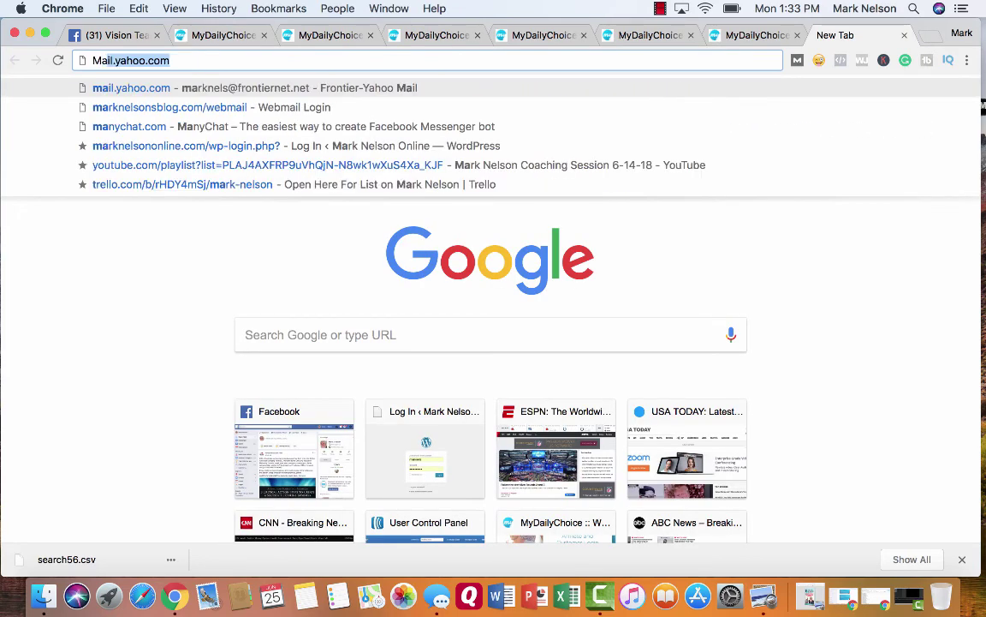
pyautogui.press('BackSpace')
pyautogui.press('BackSpace')
pyautogui.press('BackSpace')
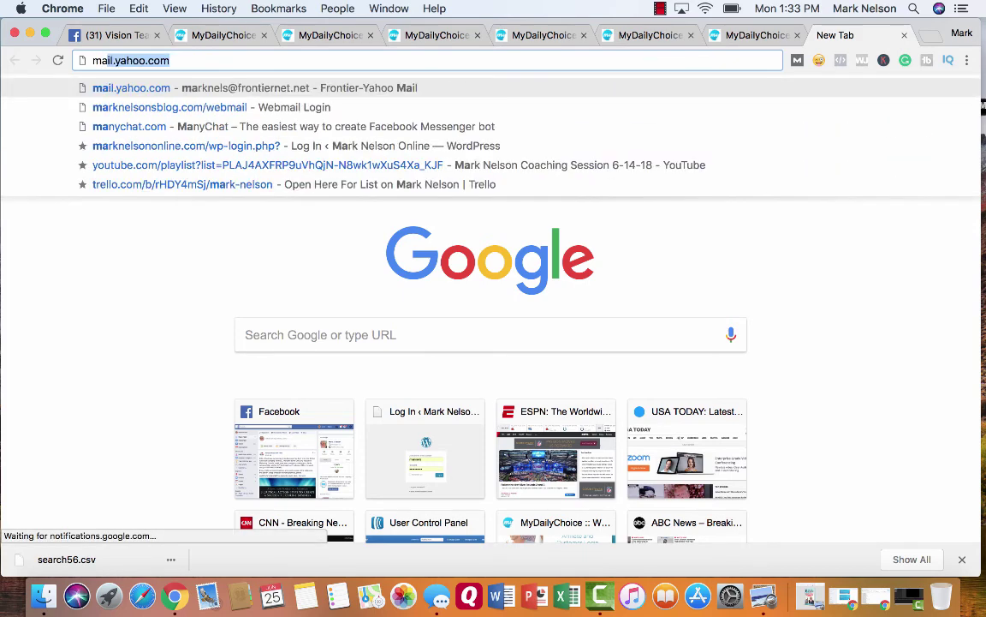
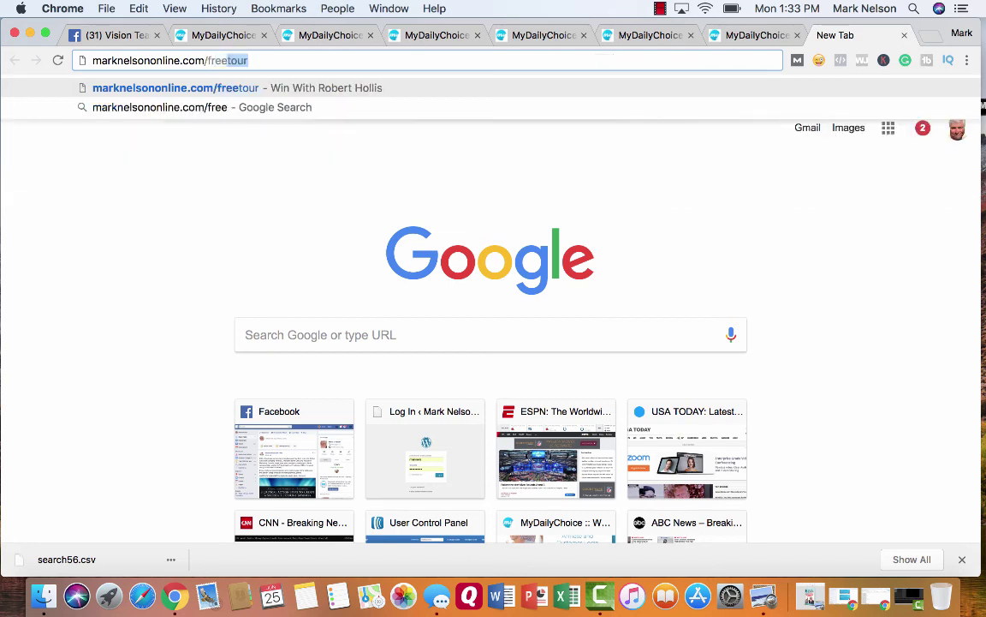
# - Go to the free tour address so the signup capture page with its instant-access form loads
pyautogui.press('Return')
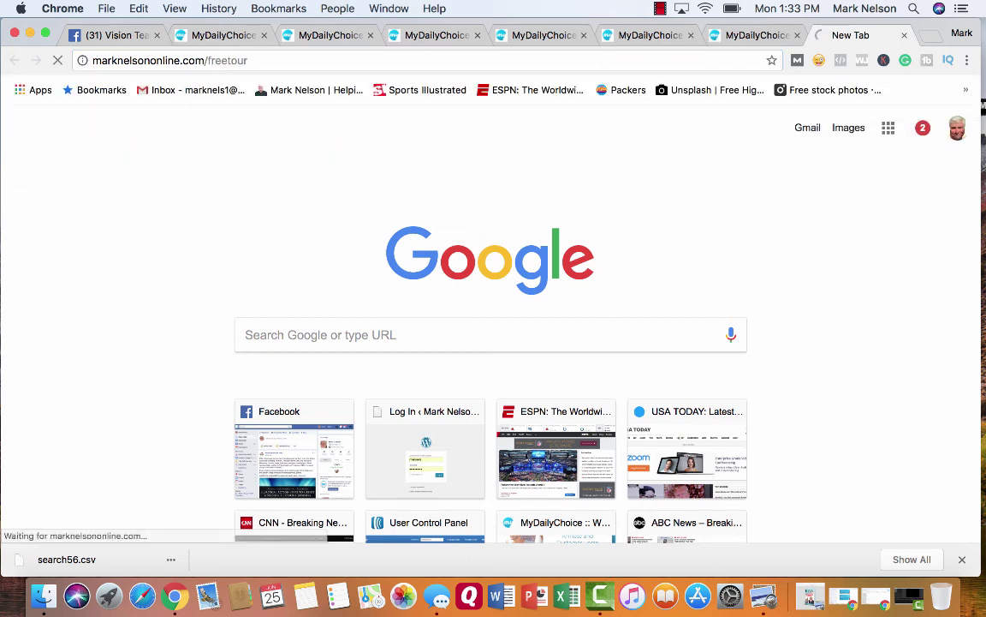